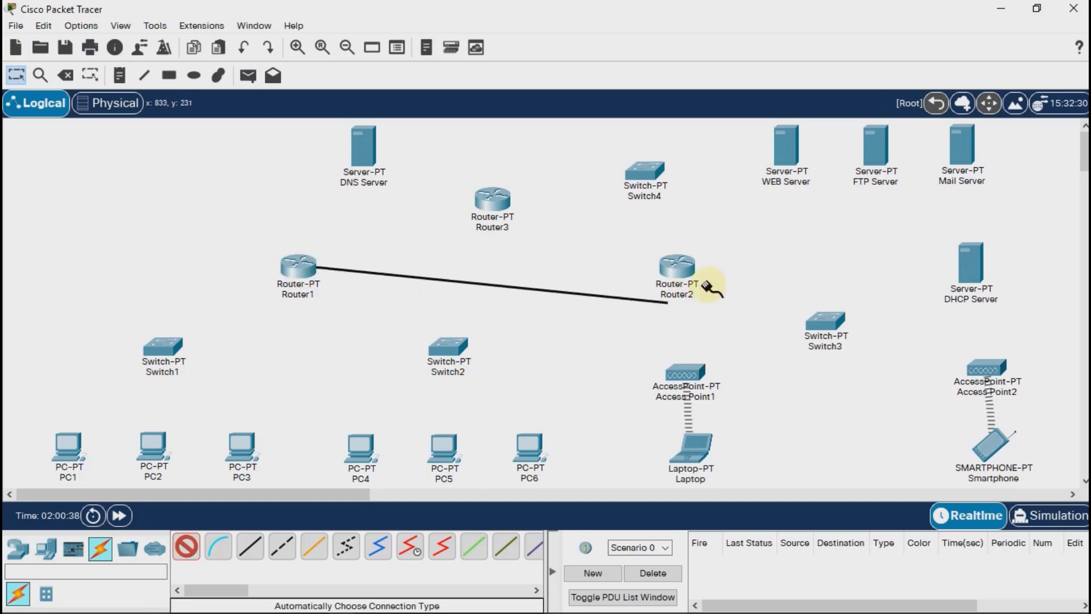
Link Router1, Router2 and Router3 to one another in a triangle using automatically chosen connections.
left_click(681, 271)
left_click(186, 547)
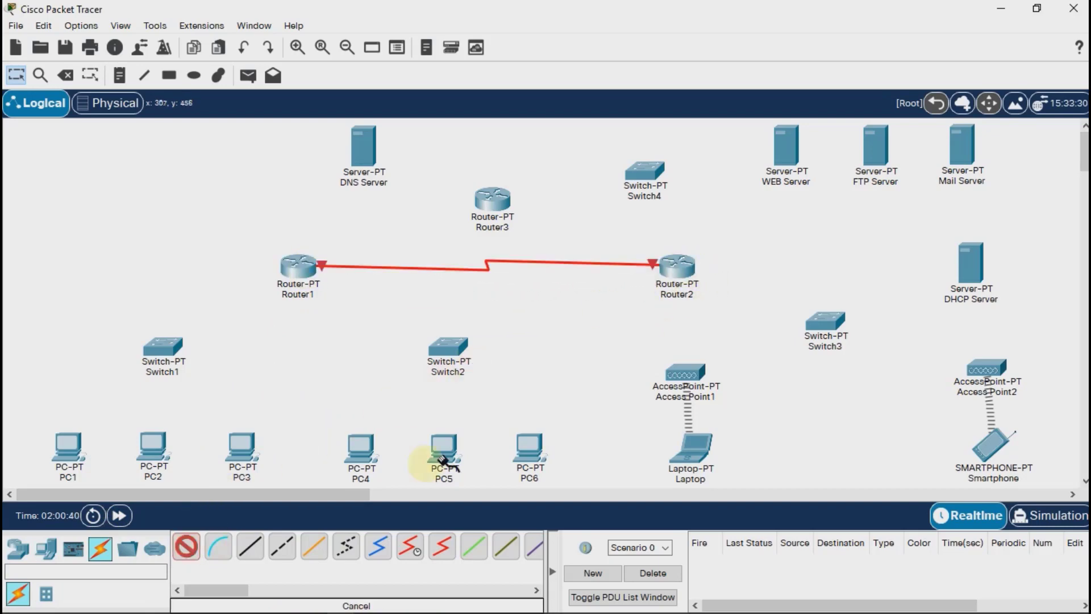
left_click(656, 262)
left_click(491, 196)
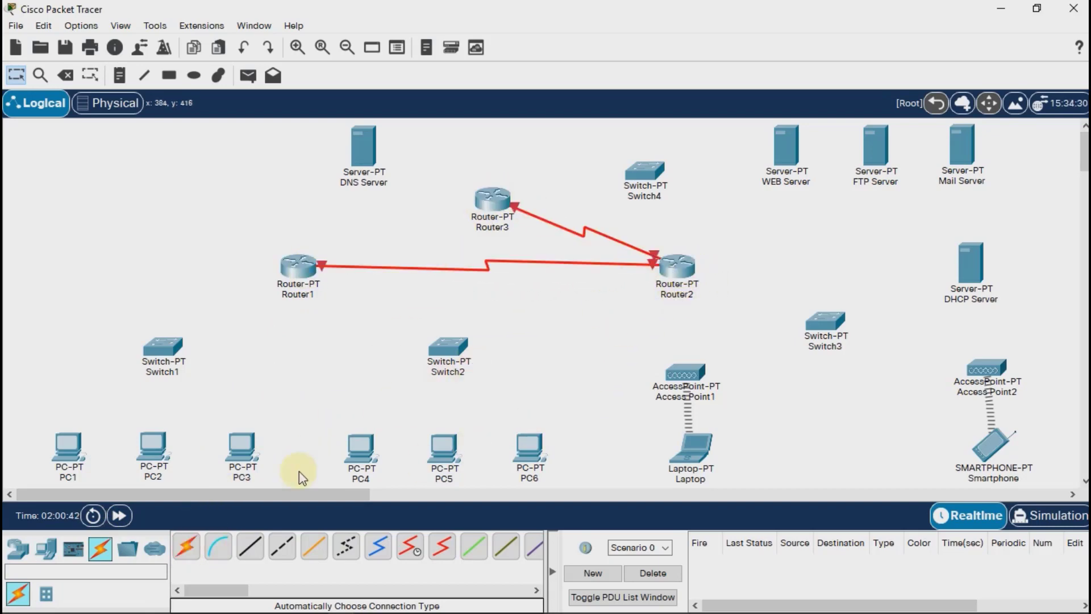
left_click(186, 547)
left_click(492, 198)
left_click(300, 265)
Connect Router1 to Switch1 and Switch2 using automatically chosen connections.
left_click(186, 547)
left_click(298, 265)
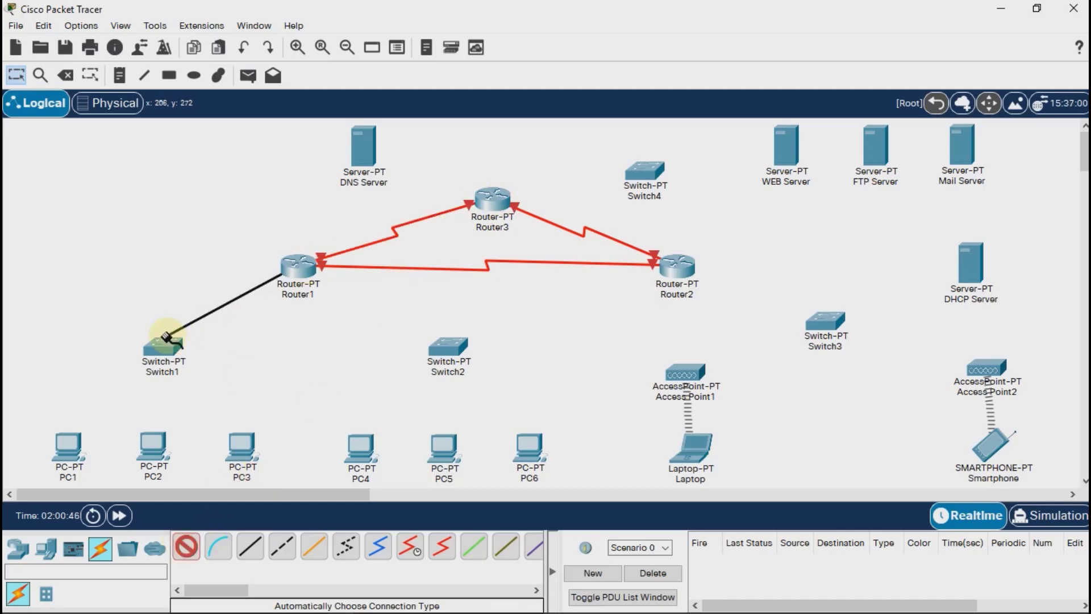
left_click(165, 343)
left_click(186, 548)
left_click(298, 265)
left_click(448, 346)
Connect Switch1 to PC1, PC2 and PC3 using automatically chosen connections.
left_click(187, 548)
left_click(164, 346)
left_click(186, 547)
left_click(163, 346)
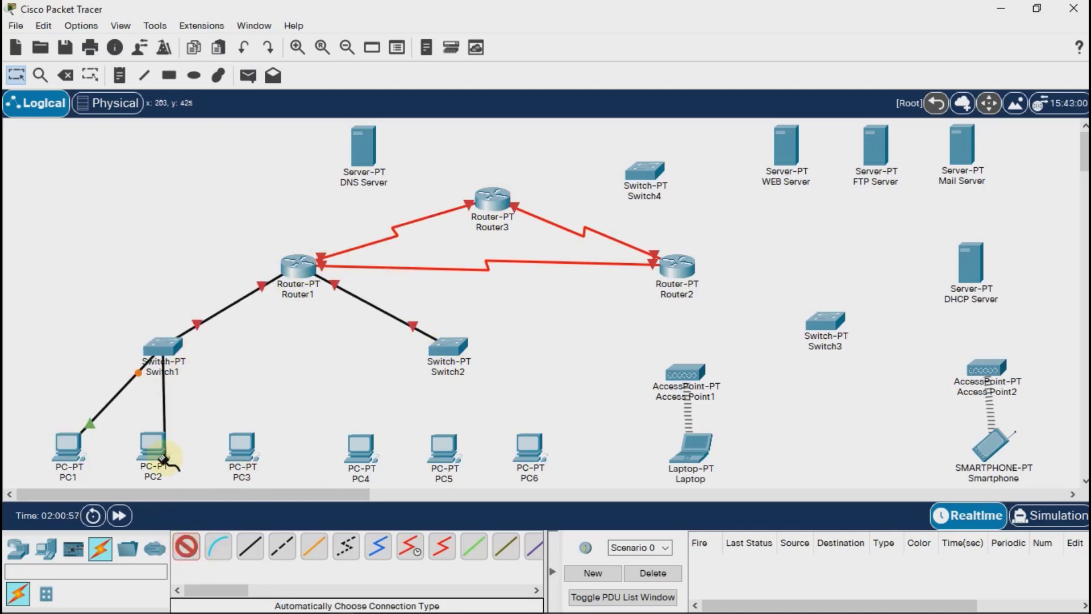
left_click(155, 449)
left_click(186, 547)
left_click(164, 346)
left_click(243, 448)
Connect Switch2 to PC4, PC5 and PC6 using automatically chosen connections.
left_click(187, 547)
left_click(448, 346)
left_click(186, 547)
left_click(448, 346)
left_click(445, 447)
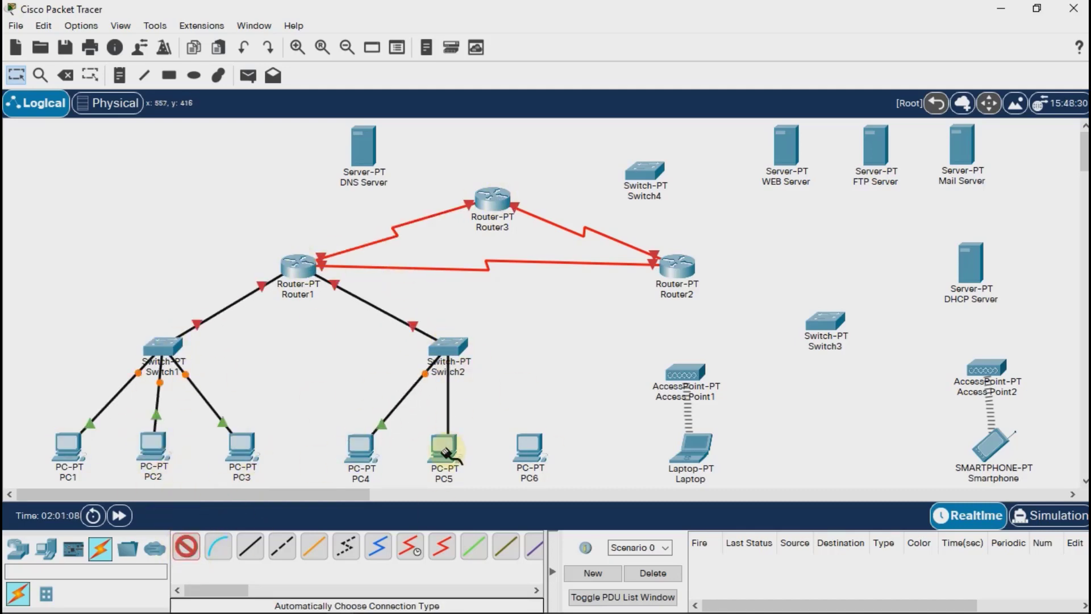
left_click(186, 547)
left_click(449, 347)
left_click(529, 448)
Connect Switch3 to Router2, Access Point1, Access Point2 and the DHCP Server using automatically chosen connections.
left_click(187, 547)
left_click(825, 322)
left_click(187, 547)
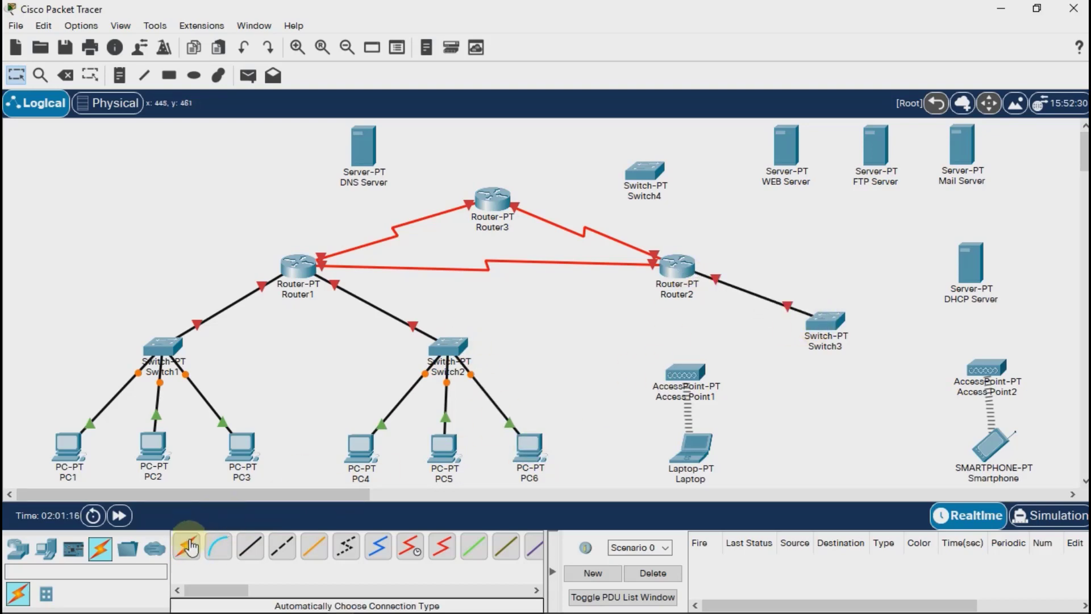
left_click(825, 322)
left_click(686, 372)
left_click(187, 547)
left_click(825, 322)
left_click(986, 366)
left_click(186, 547)
left_click(825, 322)
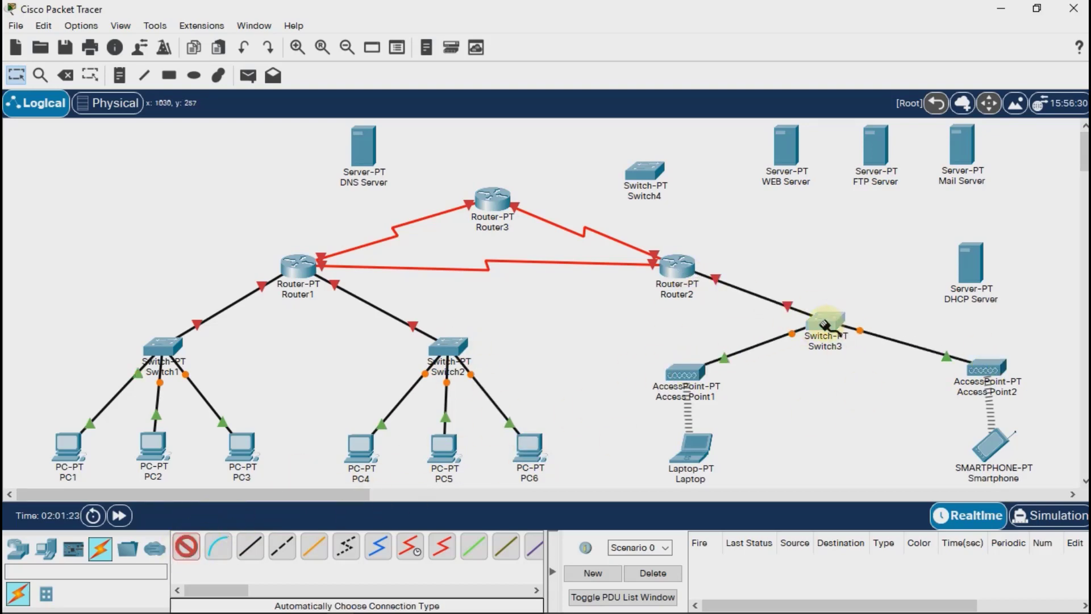
left_click(970, 263)
Connect Router3 to the DNS Server and Switch4 using automatically chosen connections.
left_click(186, 547)
left_click(492, 199)
left_click(364, 147)
left_click(186, 547)
left_click(492, 199)
left_click(644, 170)
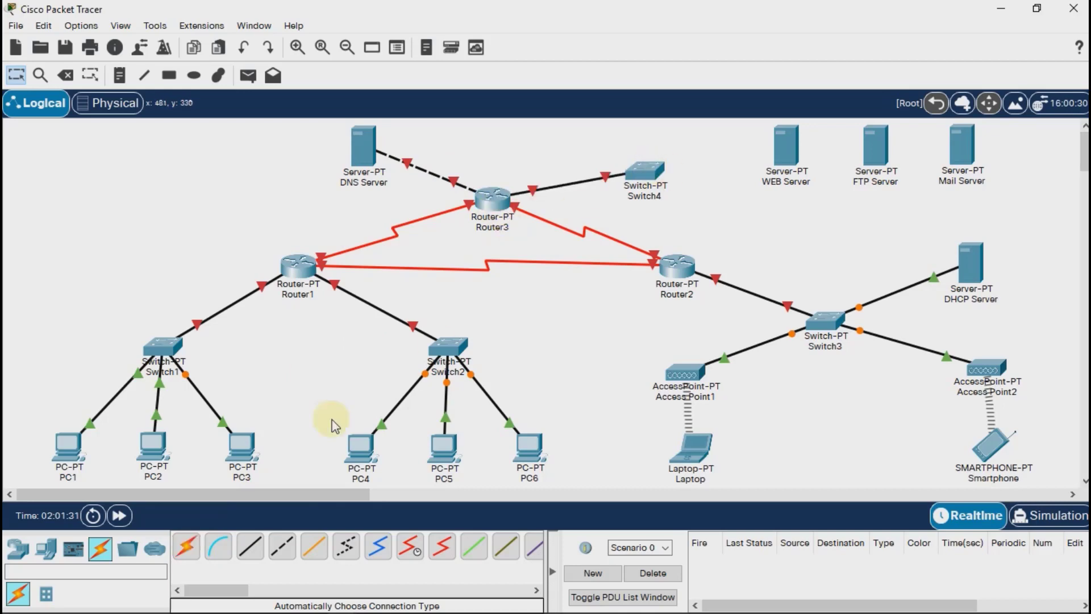
Connect Switch4 to the WEB Server, FTP Server and Mail Server using automatically chosen connections.
left_click(186, 547)
left_click(644, 171)
left_click(785, 145)
left_click(180, 550)
left_click(645, 170)
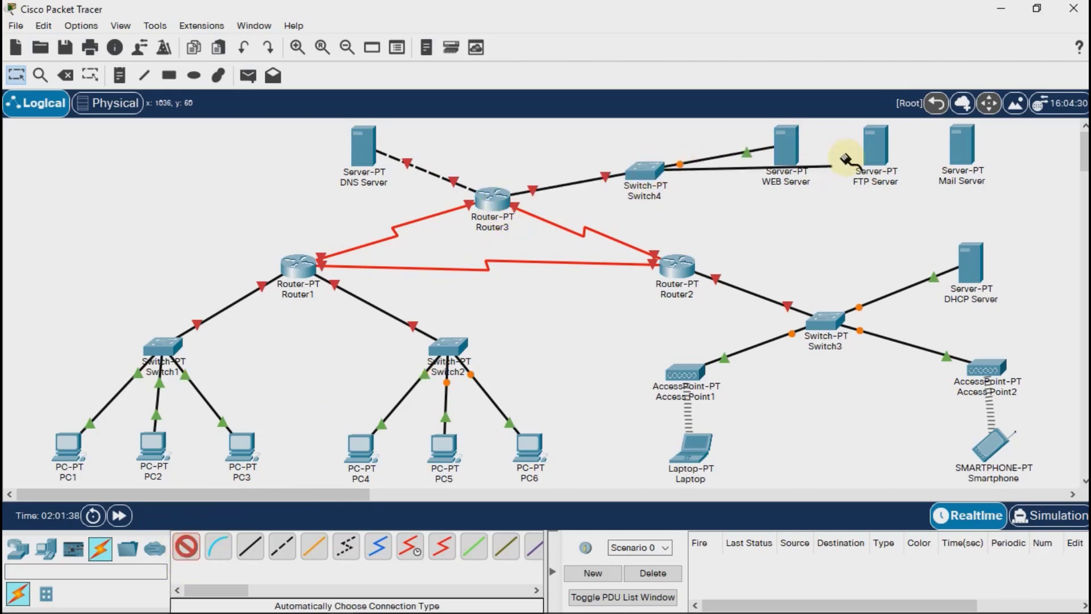
left_click(875, 144)
left_click(186, 547)
left_click(644, 170)
left_click(961, 145)
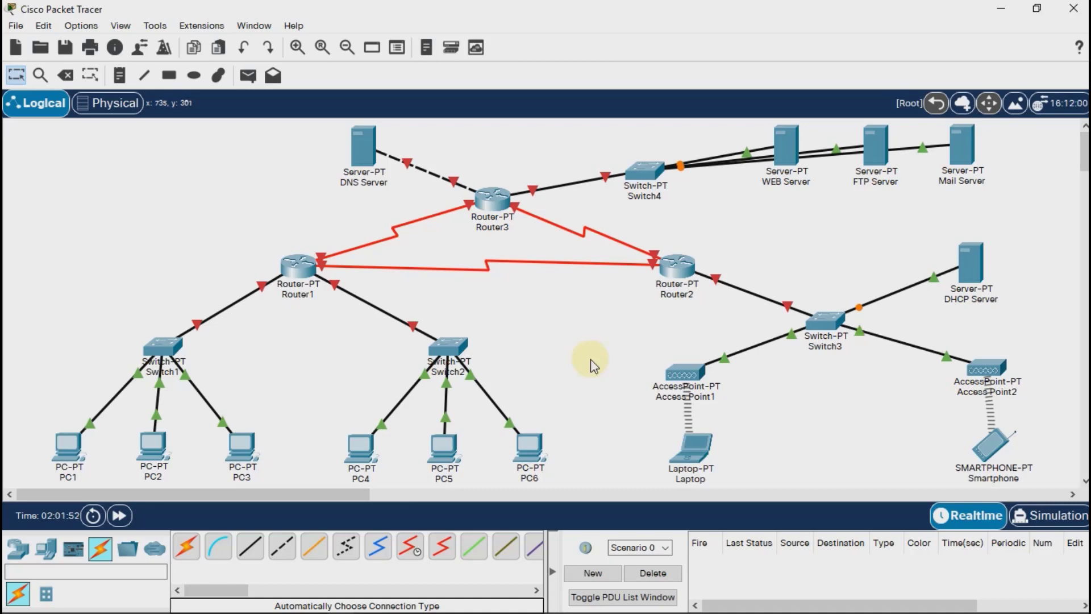
Assign PC1 the static IPv4 address 192.168.1.1 with subnet mask 255.255.255.192.
left_click(73, 451)
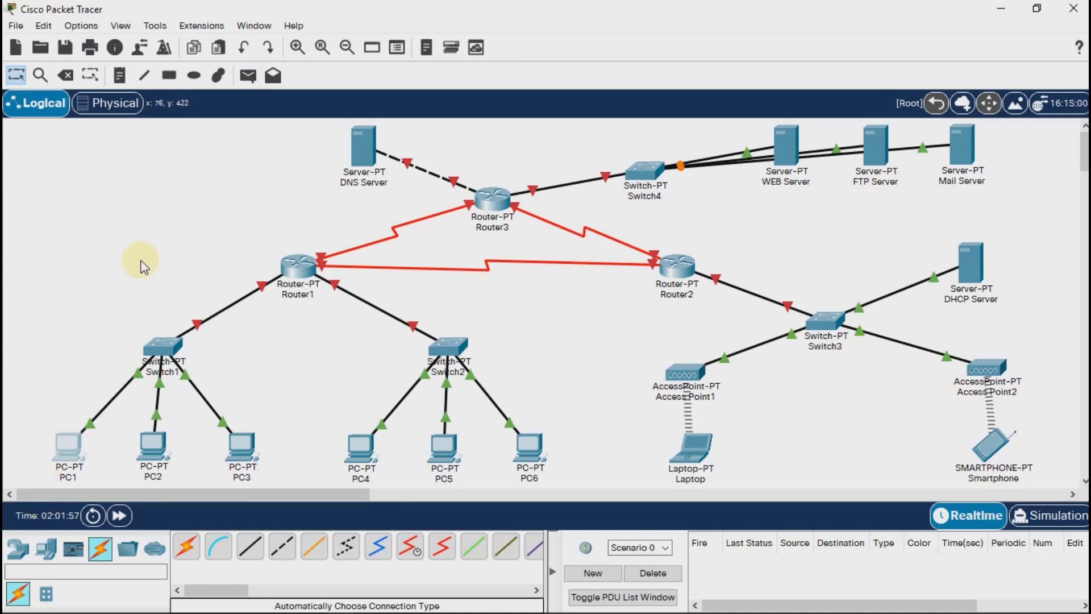
left_click(403, 65)
left_click(366, 147)
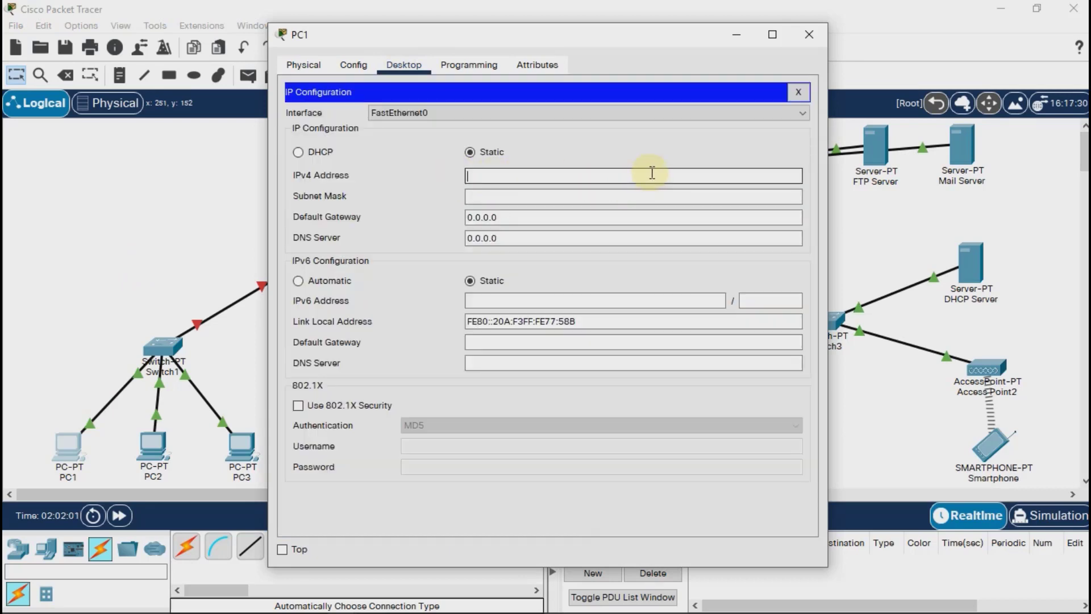
type("192.168.1.1")
left_click(670, 197)
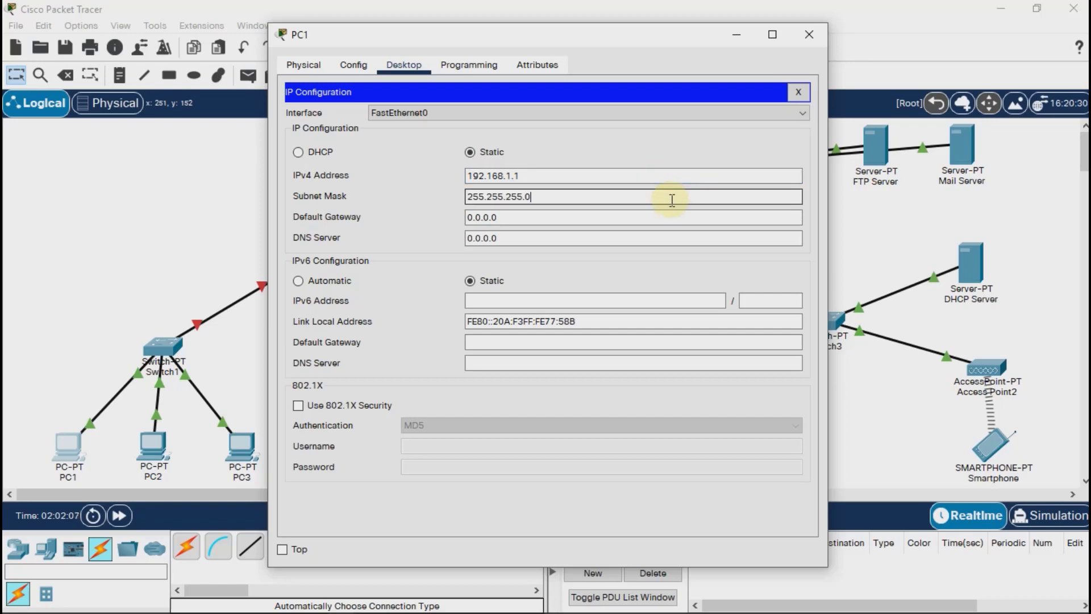
key("BackSpace")
type("192")
Set PC1's IPv4 default gateway to 192.168.1.62 and close its configuration window.
left_click(666, 220)
triple_click(666, 220)
type("1")
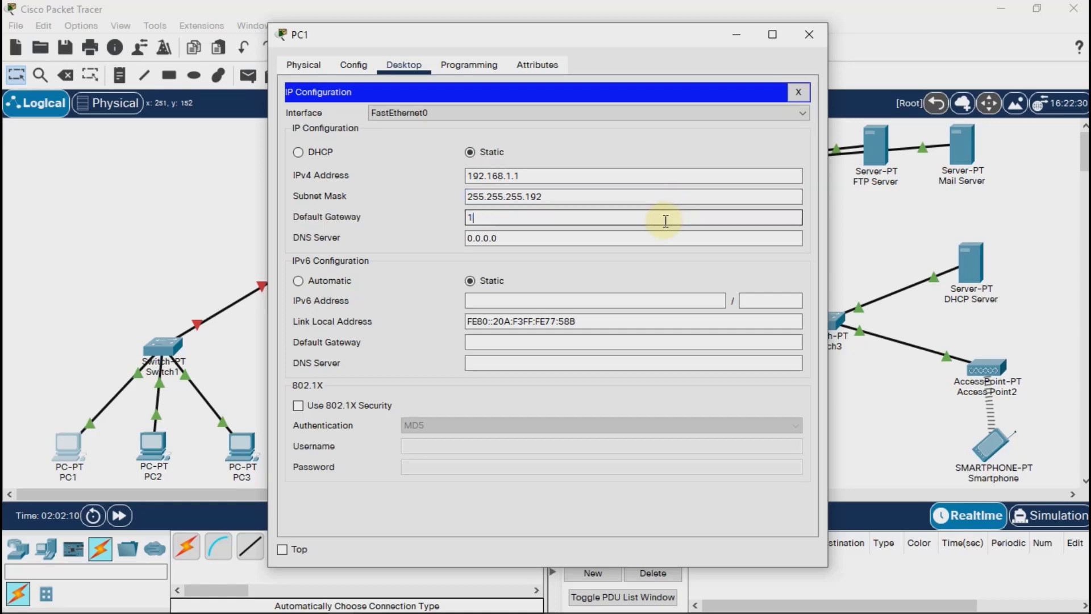
type("92.168.1.62")
left_click_drag(519, 220, 451, 222)
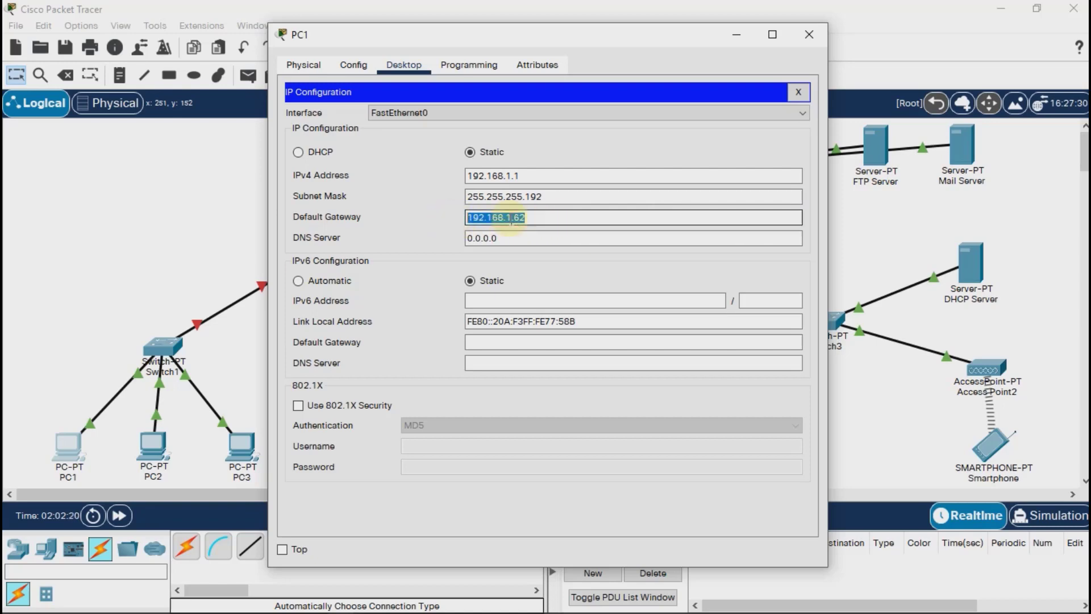
left_click(809, 35)
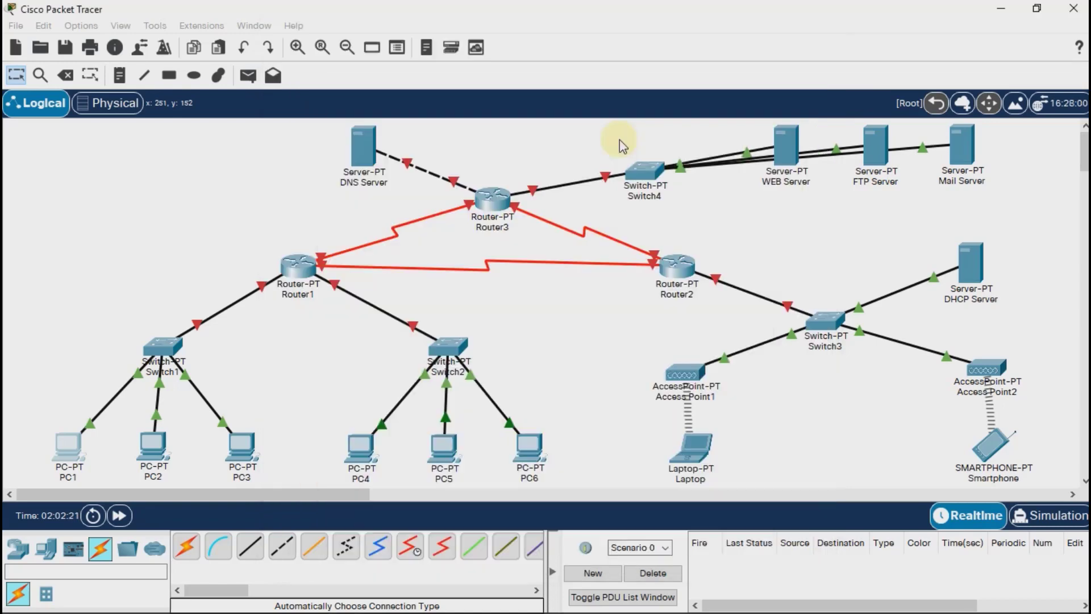
Assign PC2 the static IPv4 address 192.168.1.2 with subnet mask 255.255.255.192.
left_click(156, 459)
left_click(403, 65)
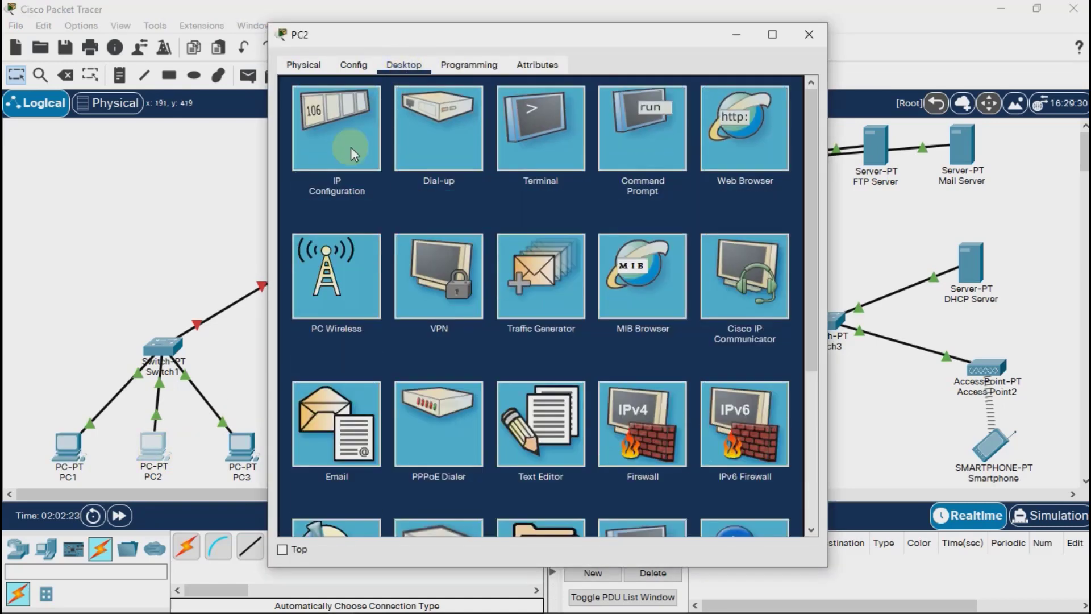
left_click(350, 147)
left_click(635, 181)
type("1")
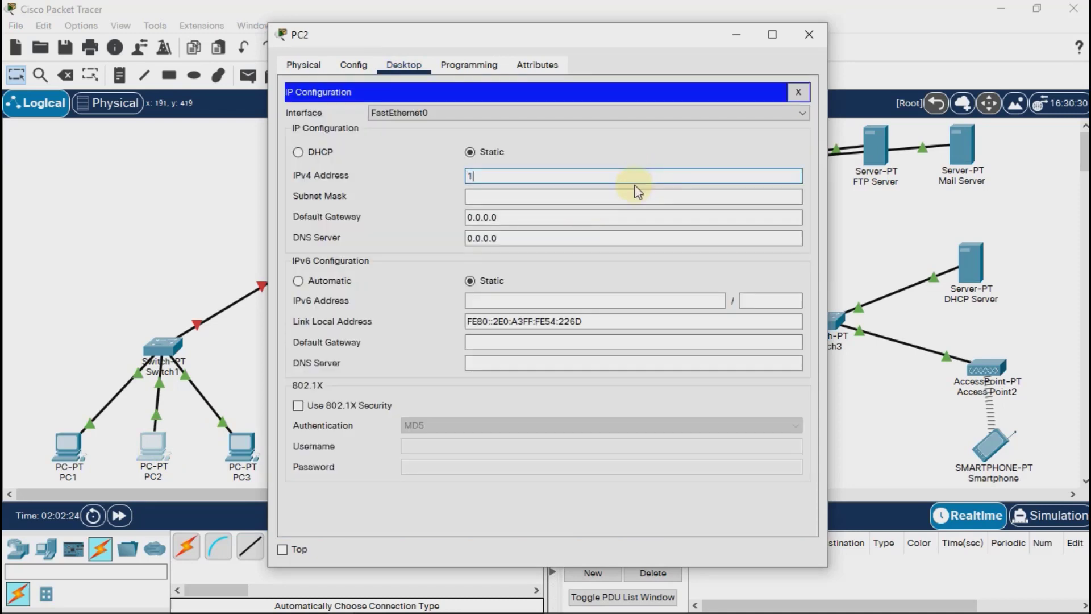
type("92.168.1.2")
left_click(636, 194)
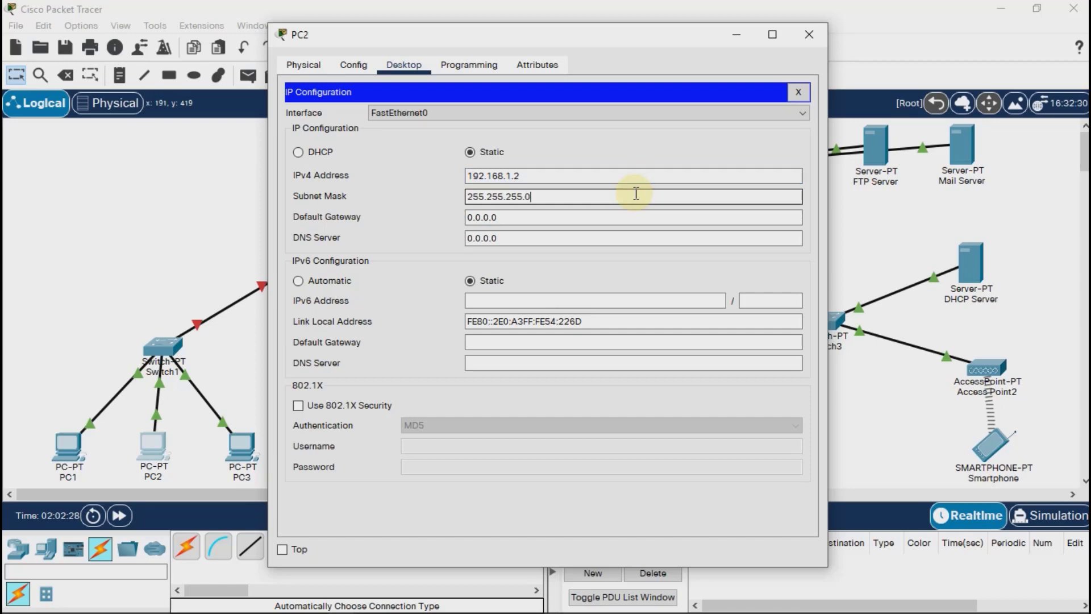
type("192")
Set PC2's IPv4 default gateway to 192.168.1.62 and close its configuration window.
left_click(576, 217)
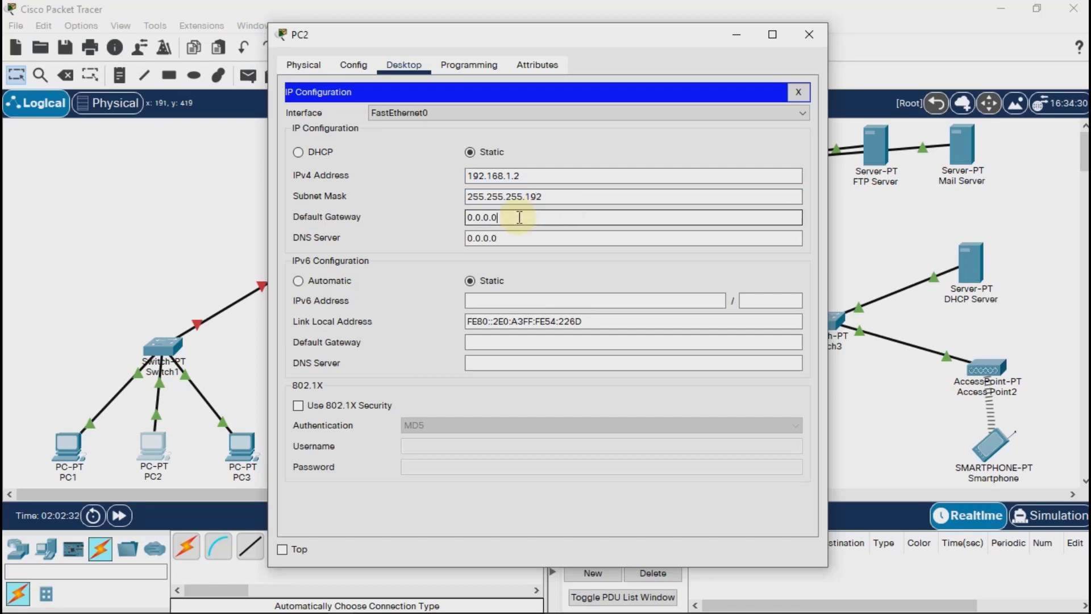
left_click_drag(519, 217, 460, 223)
type("192.168.1.62")
left_click(809, 35)
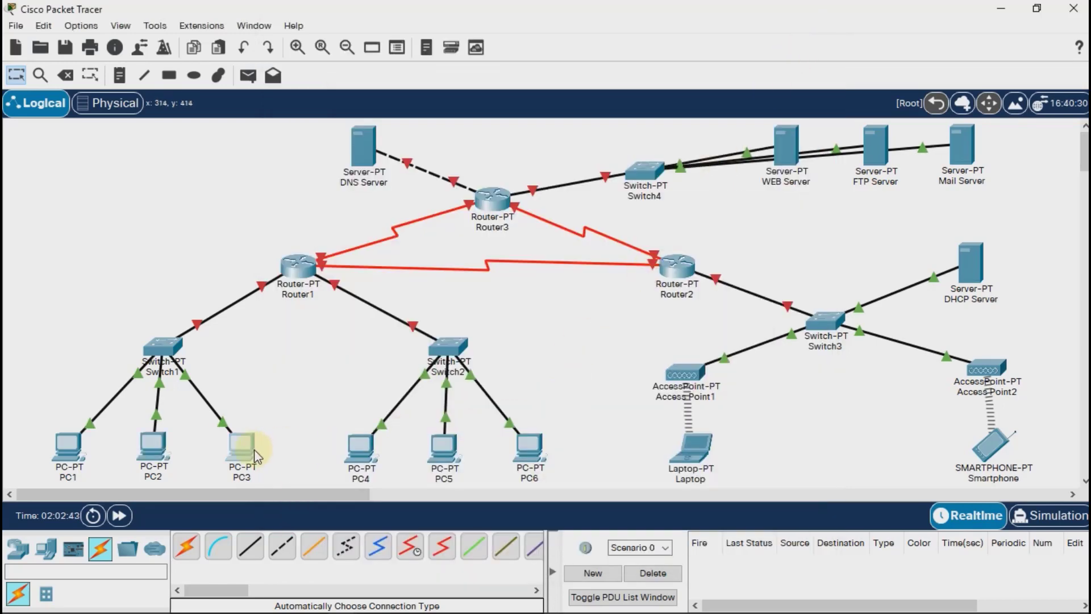
Assign PC3 the static IPv4 address 192.168.1.3 with subnet mask 255.255.255.192.
left_click(250, 446)
left_click(410, 65)
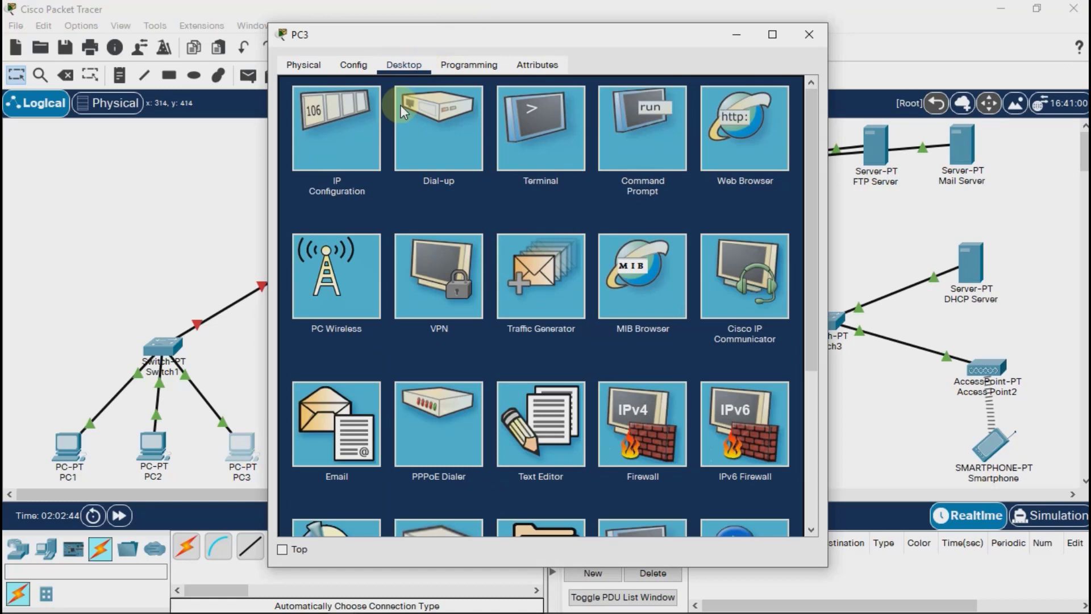
left_click(377, 161)
left_click(730, 179)
type("1")
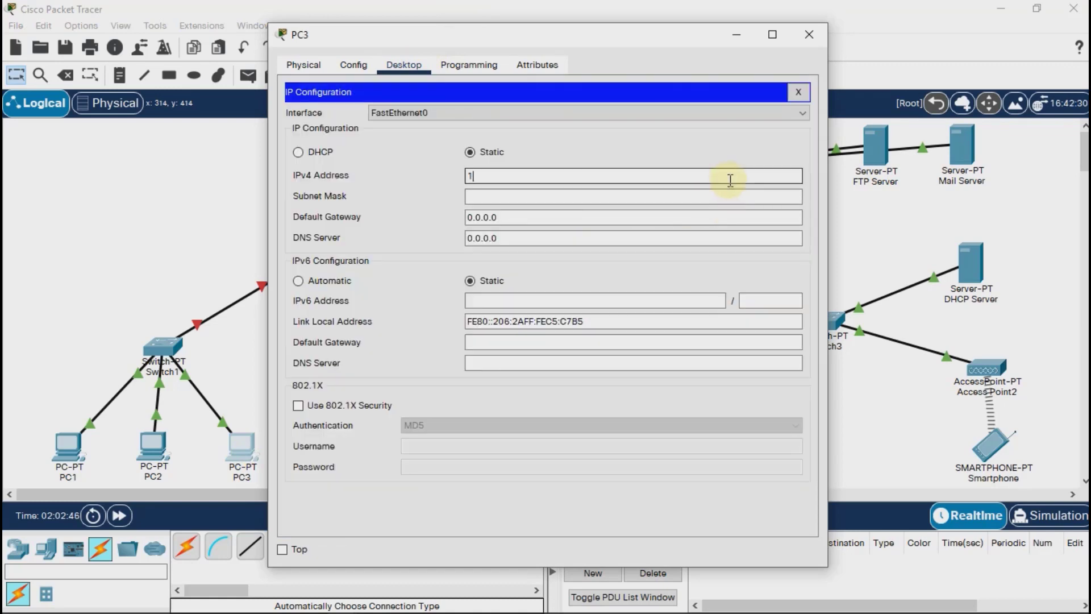
type("92.168.1.3")
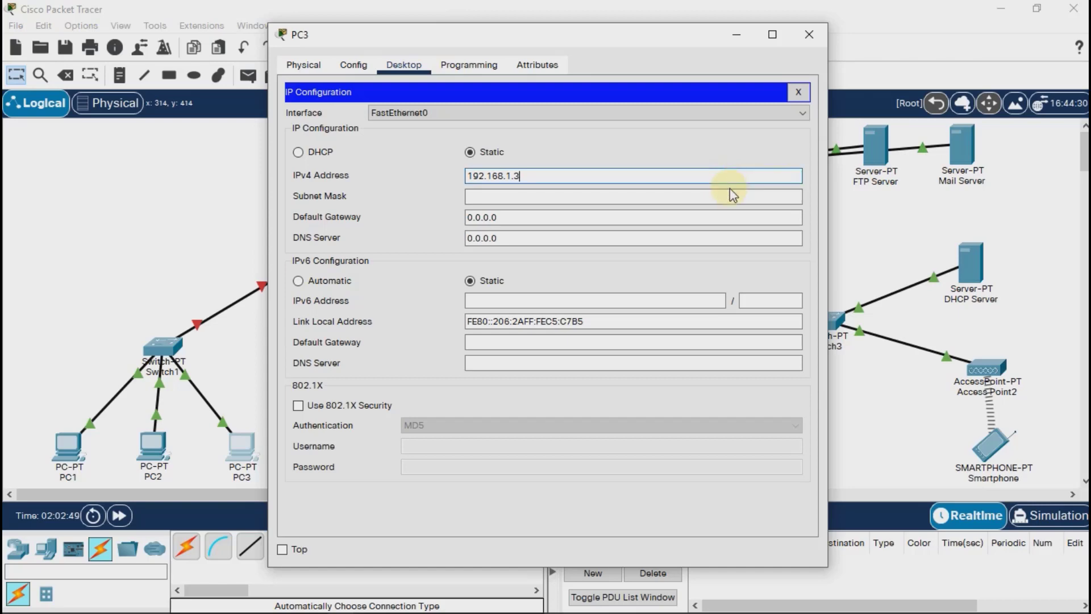
left_click(730, 195)
type("192")
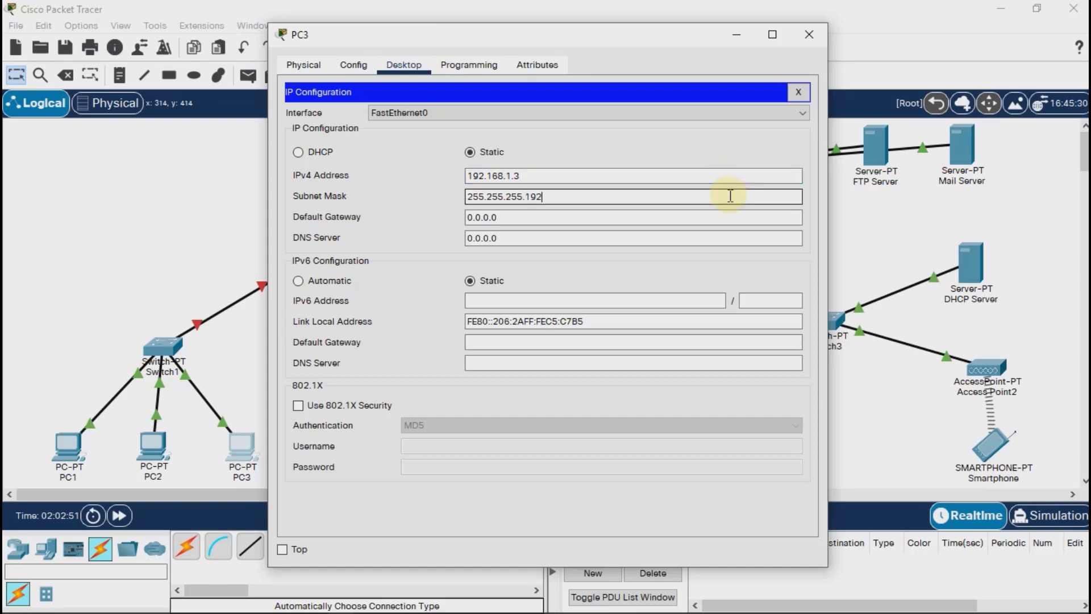
Set PC3's IPv4 default gateway to 192.168.1.62 and close its configuration window.
left_click(728, 216)
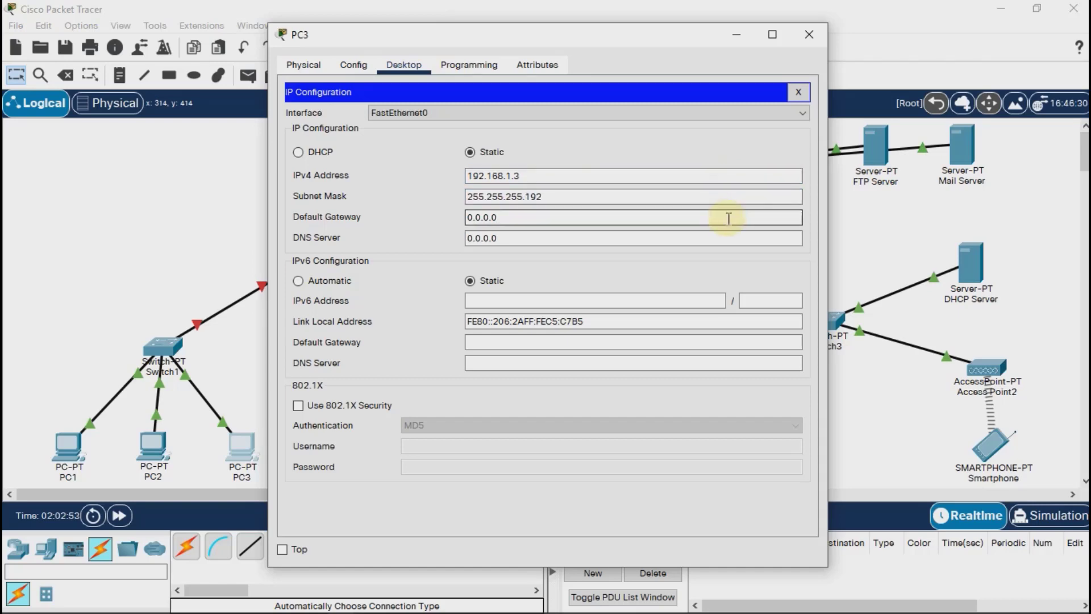
key("ctrl+a")
type("192.168.1.62")
left_click(809, 35)
Assign PC4 the static IPv4 address 192.168.1.65 with subnet mask 255.255.255.192.
left_click(360, 455)
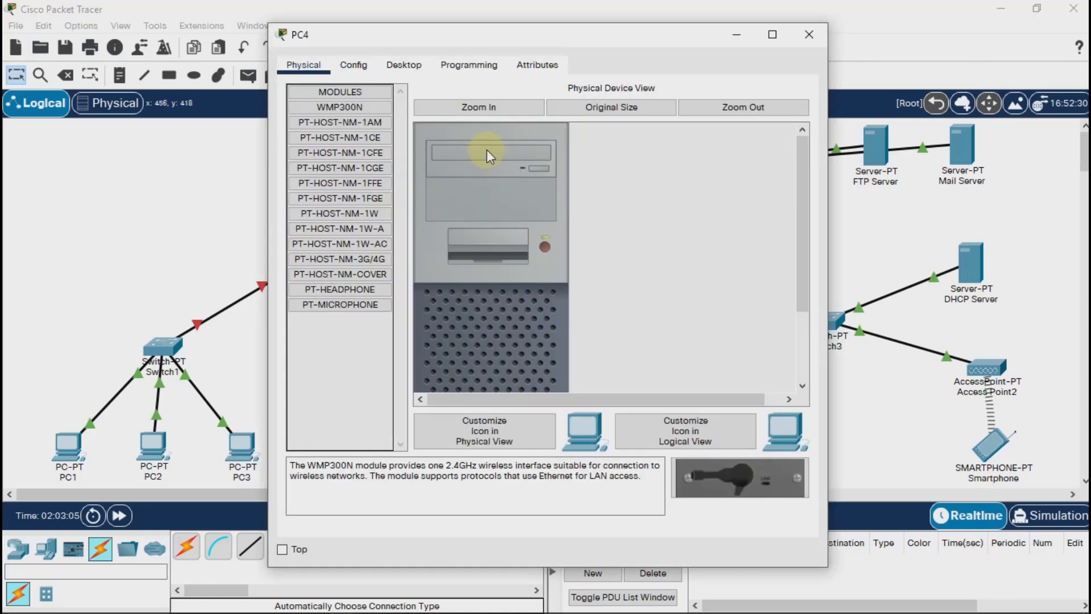
left_click(404, 64)
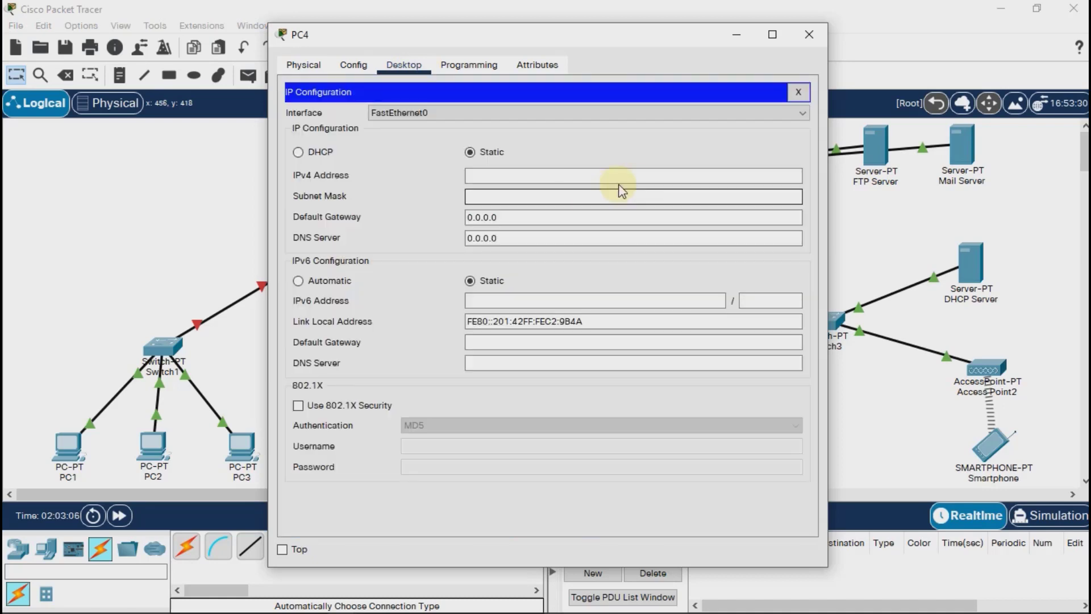
type("2.168.1.65")
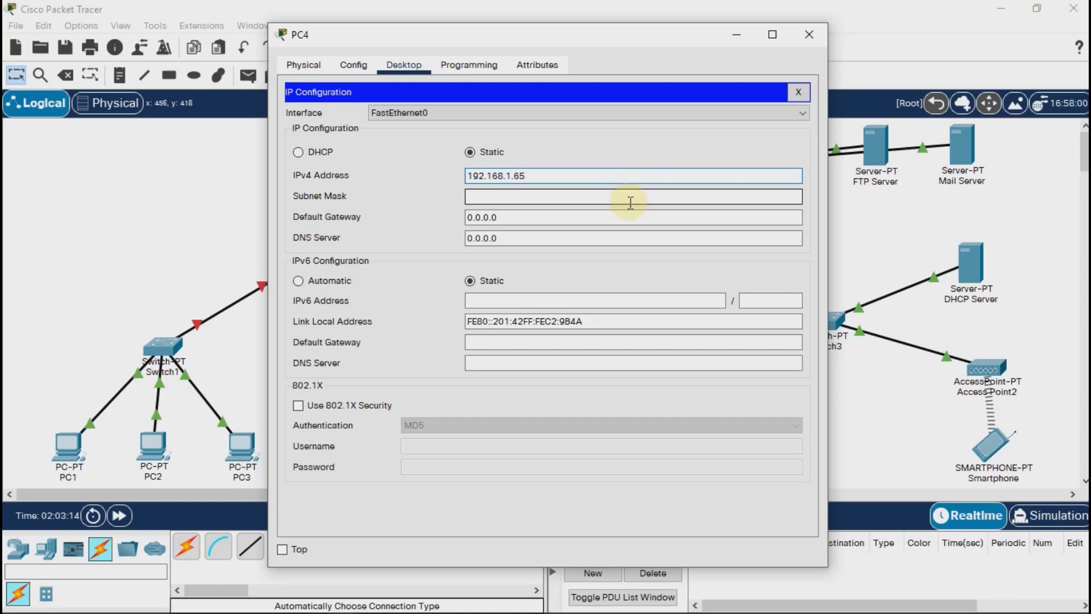
left_click(631, 198)
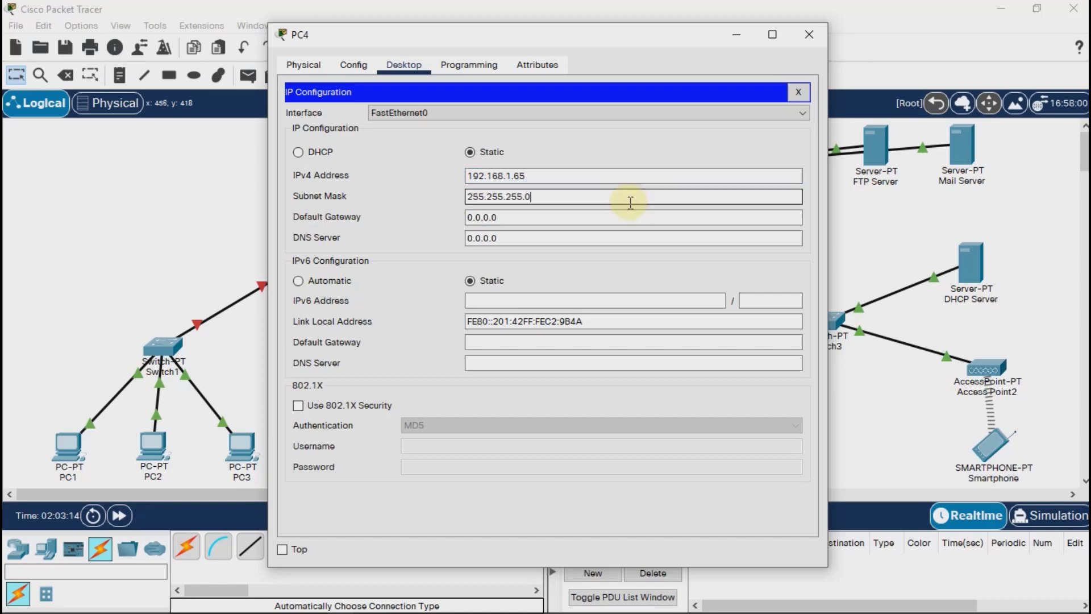
key("BackSpace")
type("192")
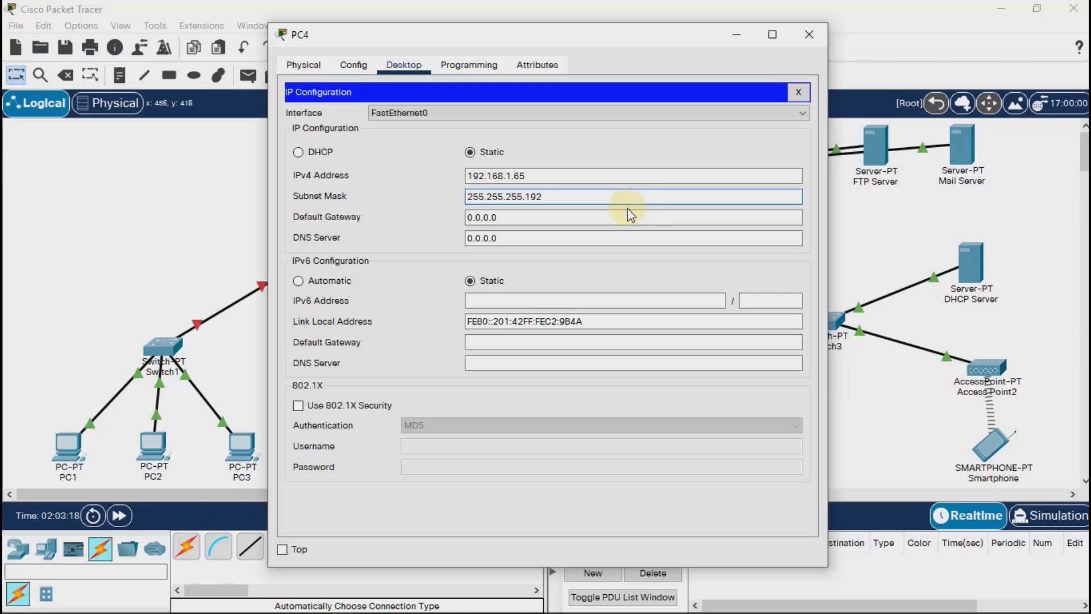
Set PC4's IPv4 default gateway to 192.168.1.126 and close its configuration window.
left_click(625, 215)
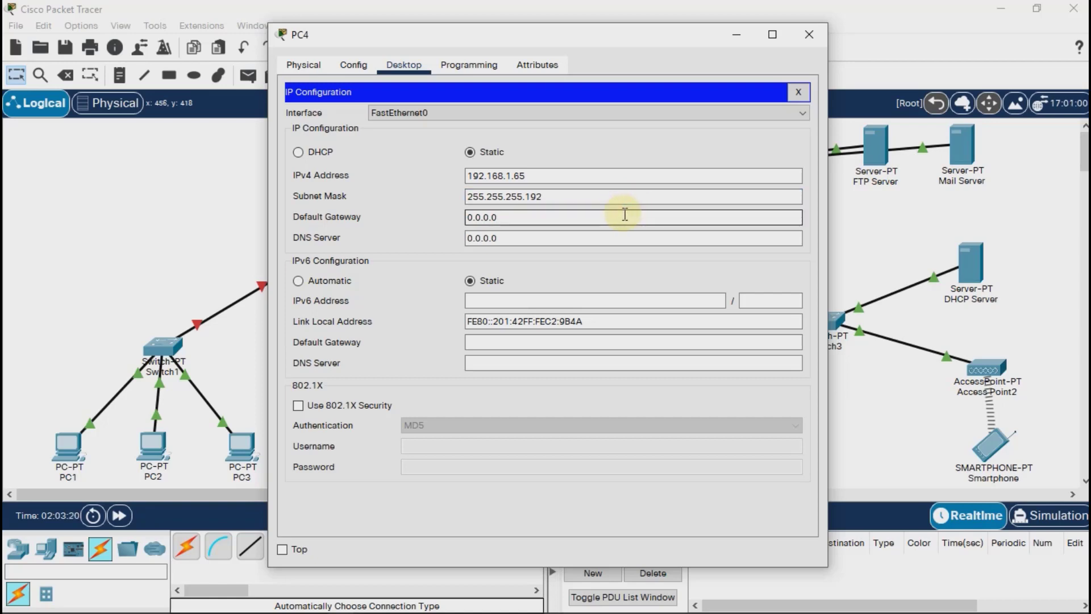
triple_click(626, 215)
type("192.168.1.126")
left_click_drag(624, 217, 428, 222)
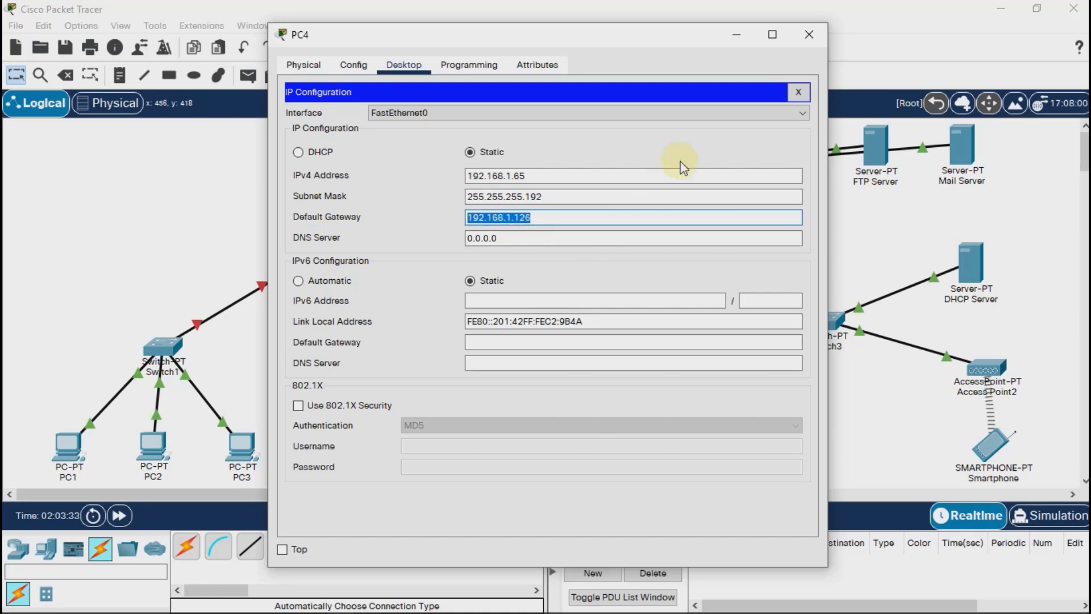
left_click(809, 34)
Assign PC5 the static IPv4 address 192.168.1.66 with subnet mask 255.255.255.192.
left_click(444, 446)
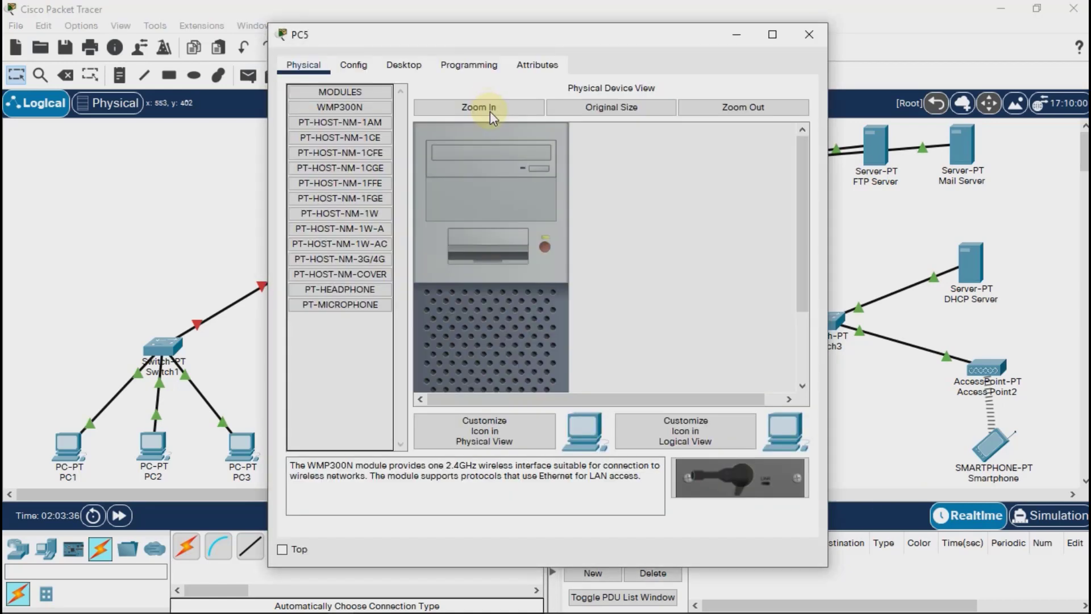
left_click(424, 71)
left_click(370, 141)
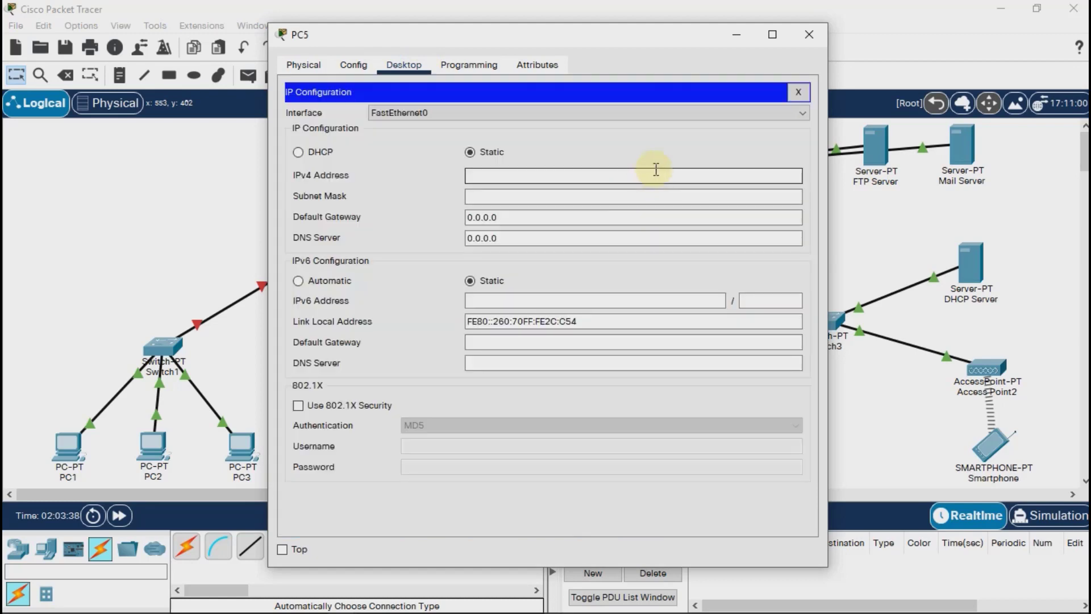
type("192.168.1.66")
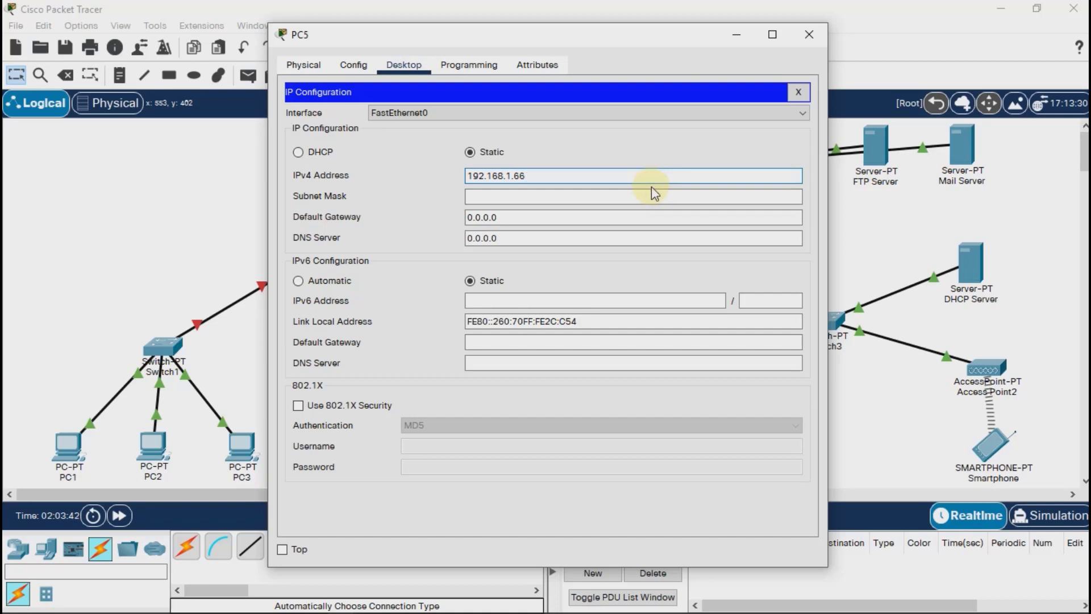
left_click(653, 193)
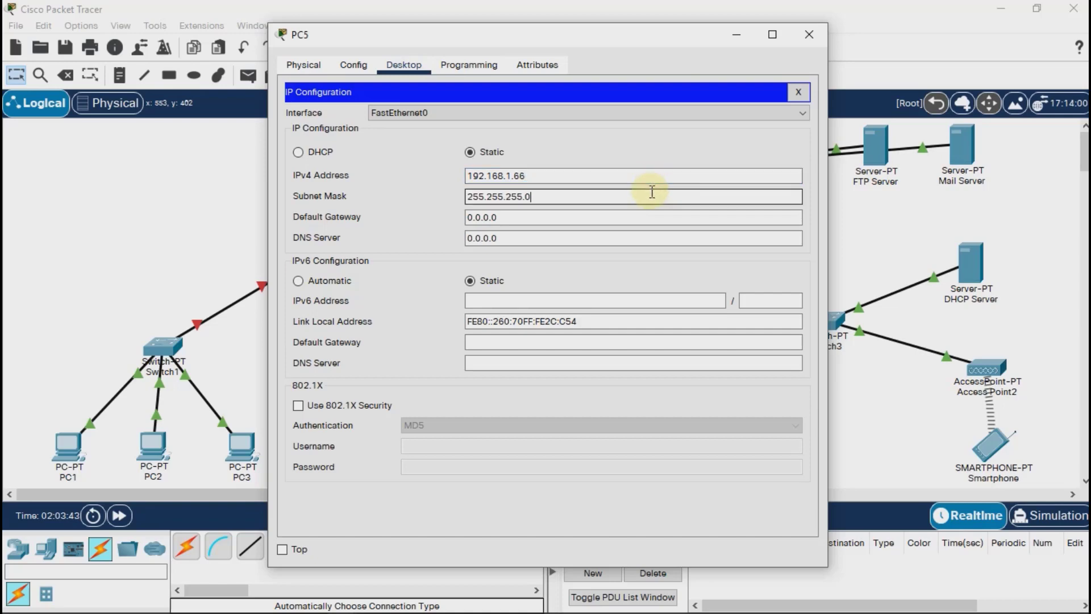
type("192")
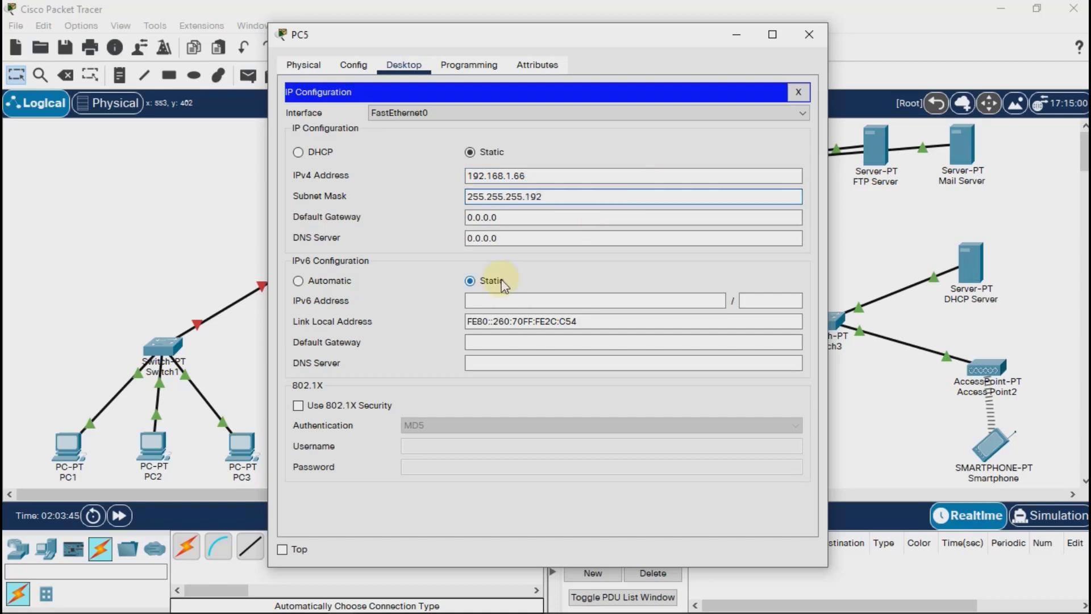
Set PC5's IPv4 default gateway to 192.168.1.126 and close its configuration window.
left_click(560, 219)
key("ctrl+a")
type("192.168.1.126")
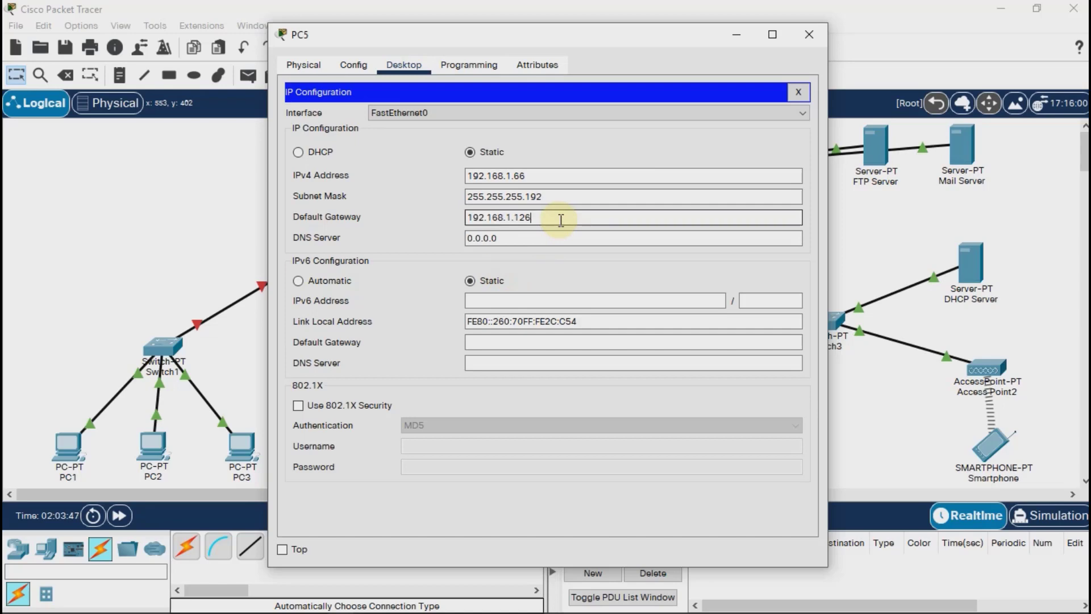
left_click(559, 225)
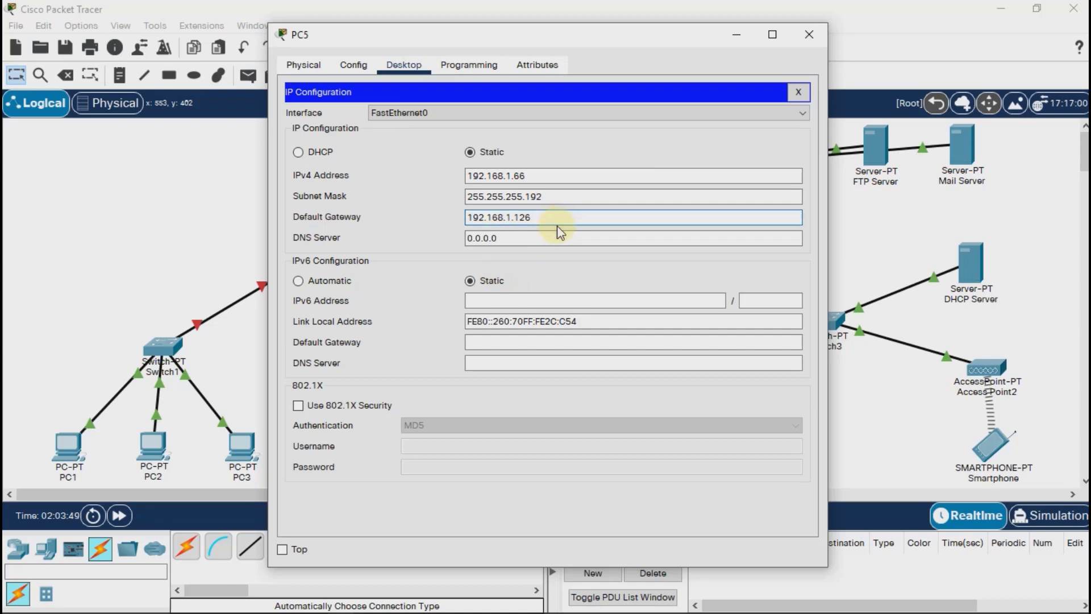
left_click(811, 35)
Assign PC6 the static IPv4 address 192.168.1.67 with subnet mask 255.255.255.192.
left_click(535, 458)
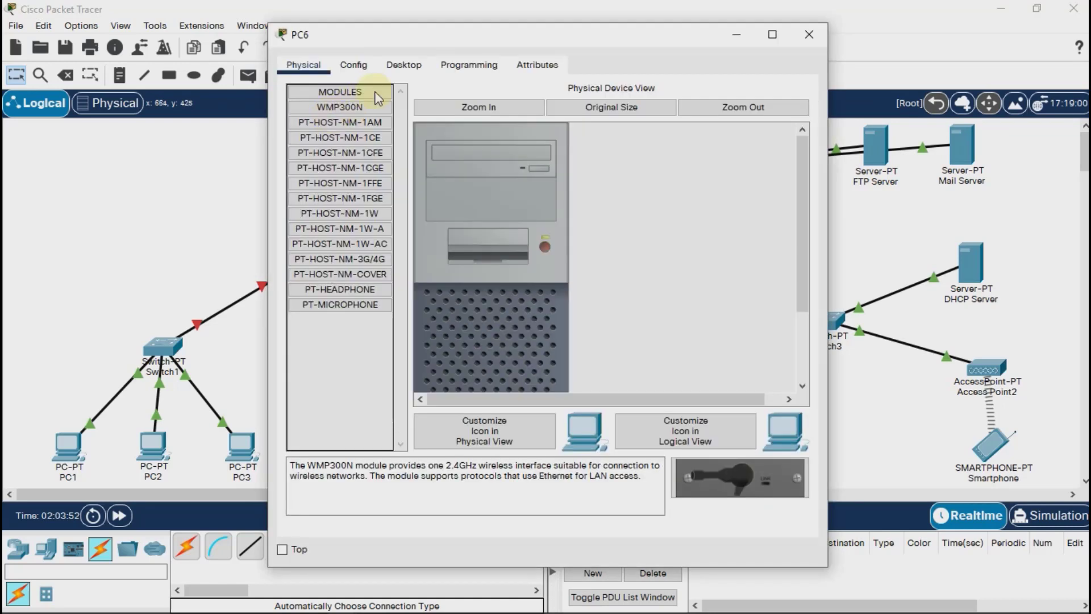
left_click(403, 65)
left_click(343, 116)
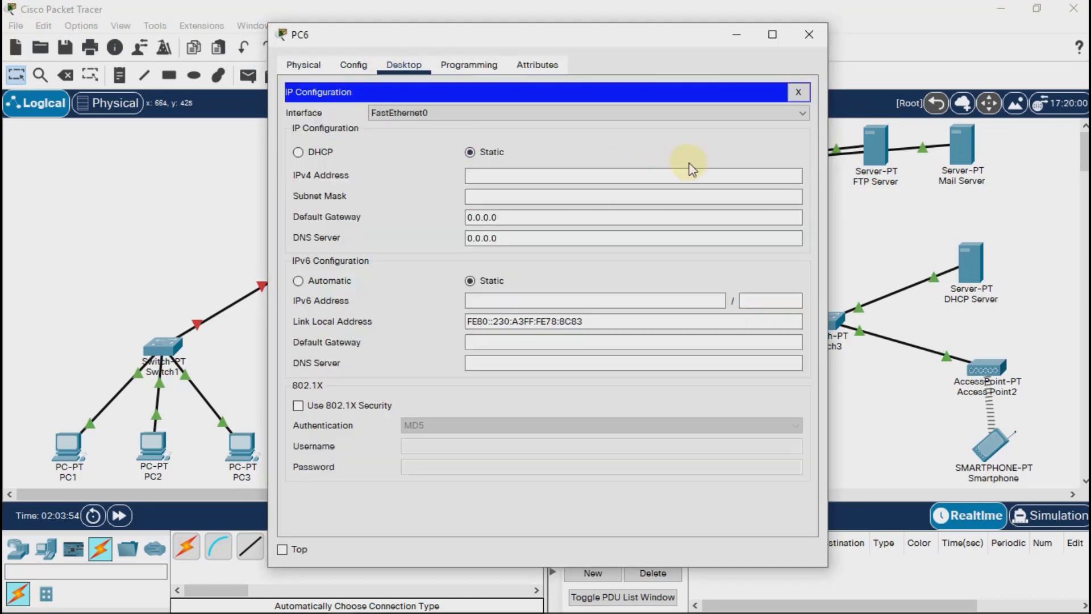
left_click(687, 174)
type("192.168.1.67")
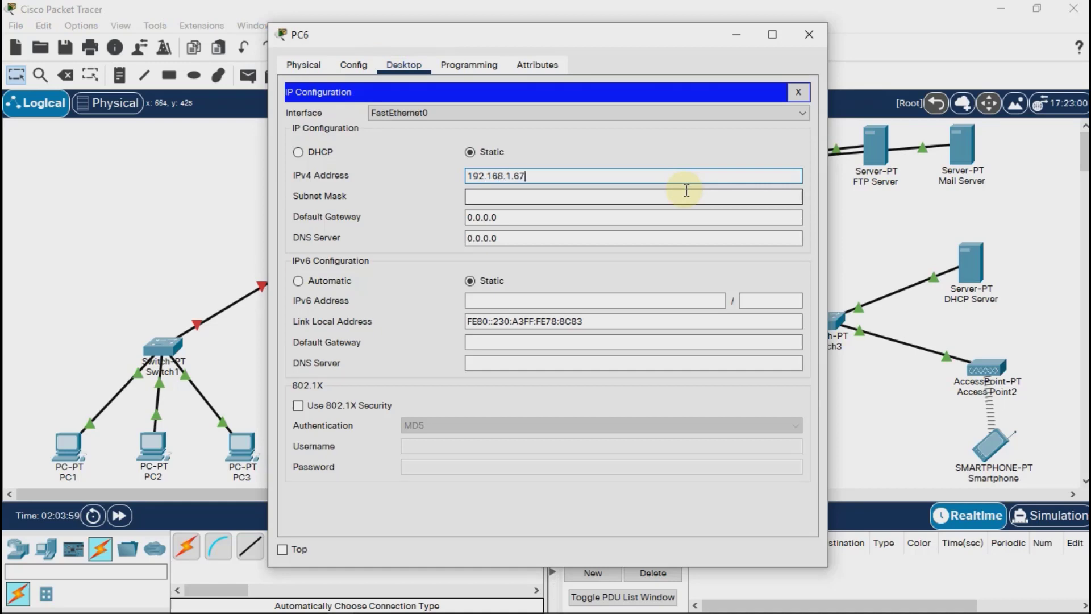
left_click(686, 191)
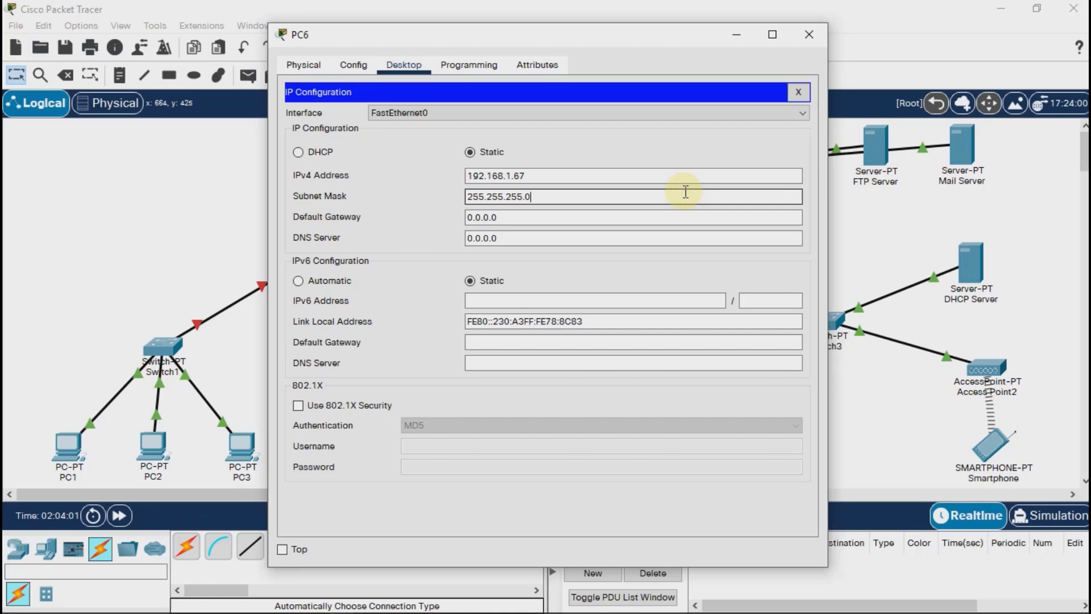
key("BackSpace")
type("192")
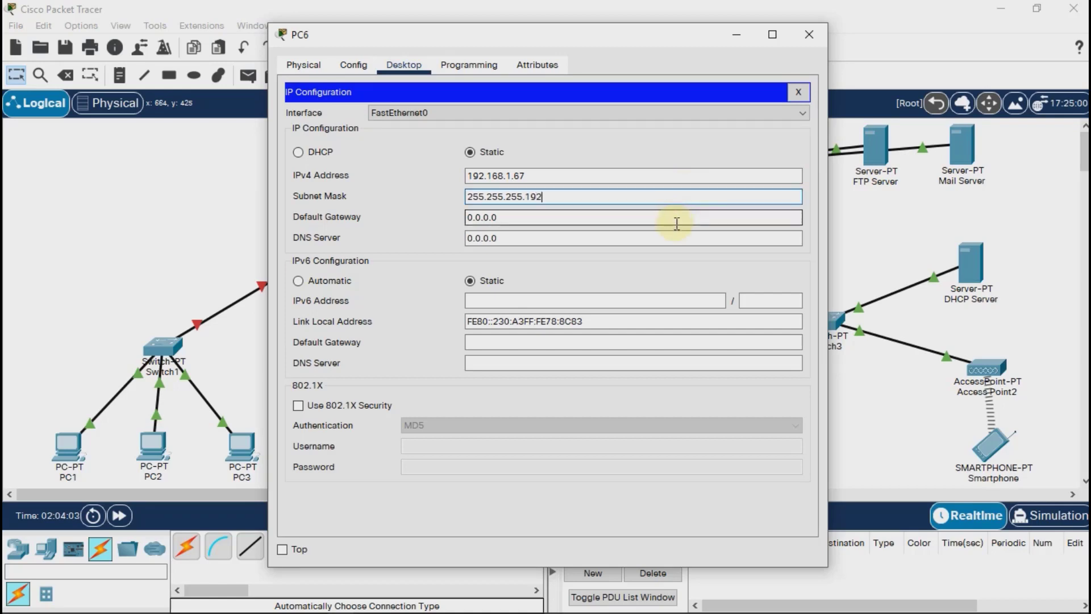
Set PC6's IPv4 default gateway to 192.168.1.126 and close its configuration window.
left_click(677, 223)
key("ctrl+a")
type("192.168.1.126")
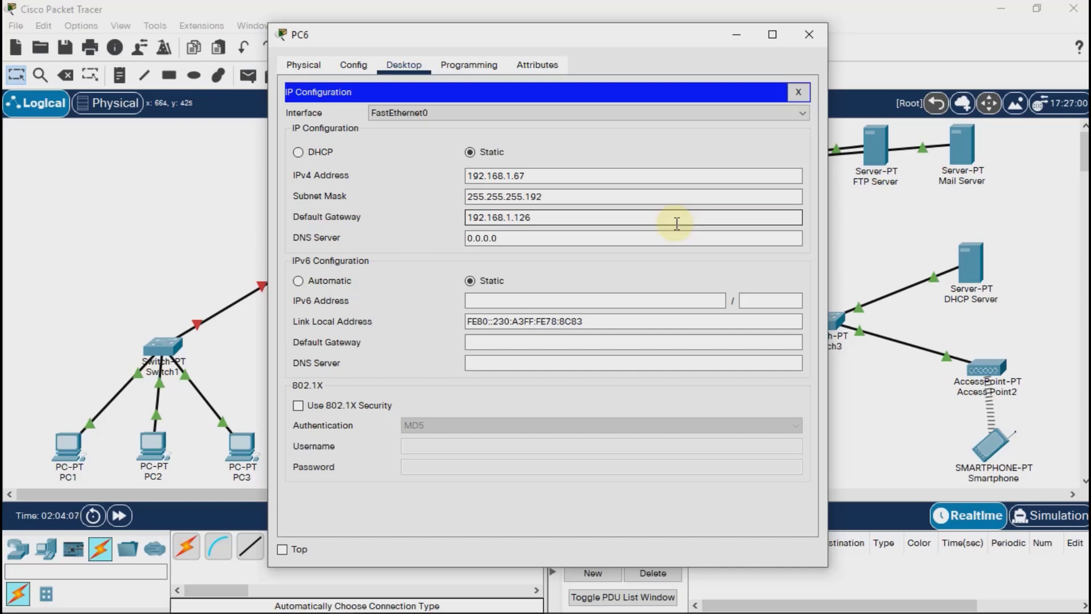
left_click(811, 35)
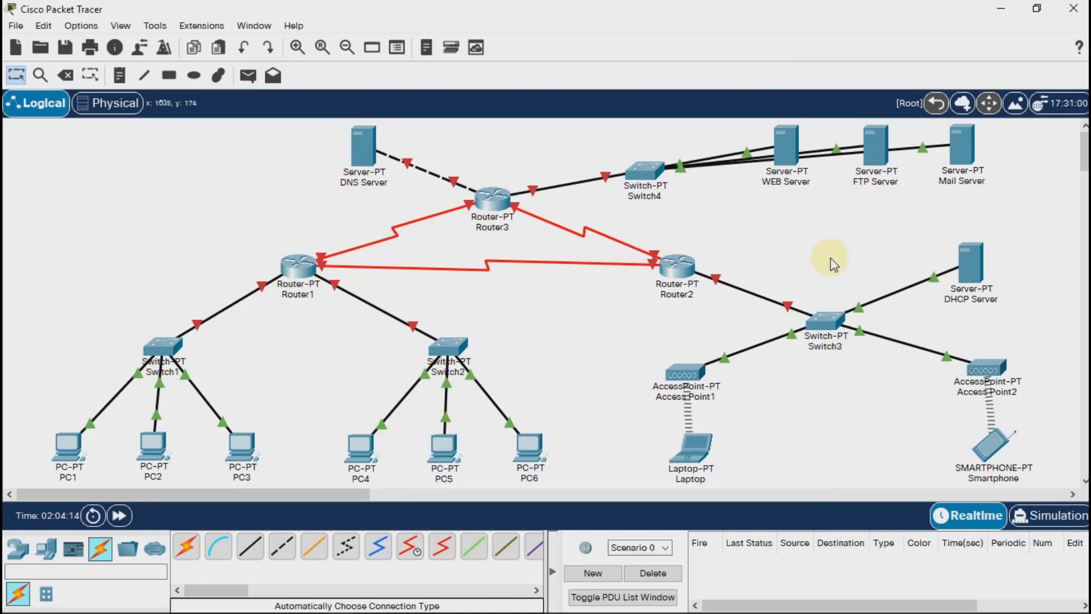
Turn on Router1's FastEthernet0/0 port and give it the IPv4 address 192.168.1.62 with subnet mask 255.255.255.192.
left_click(298, 265)
left_click(354, 64)
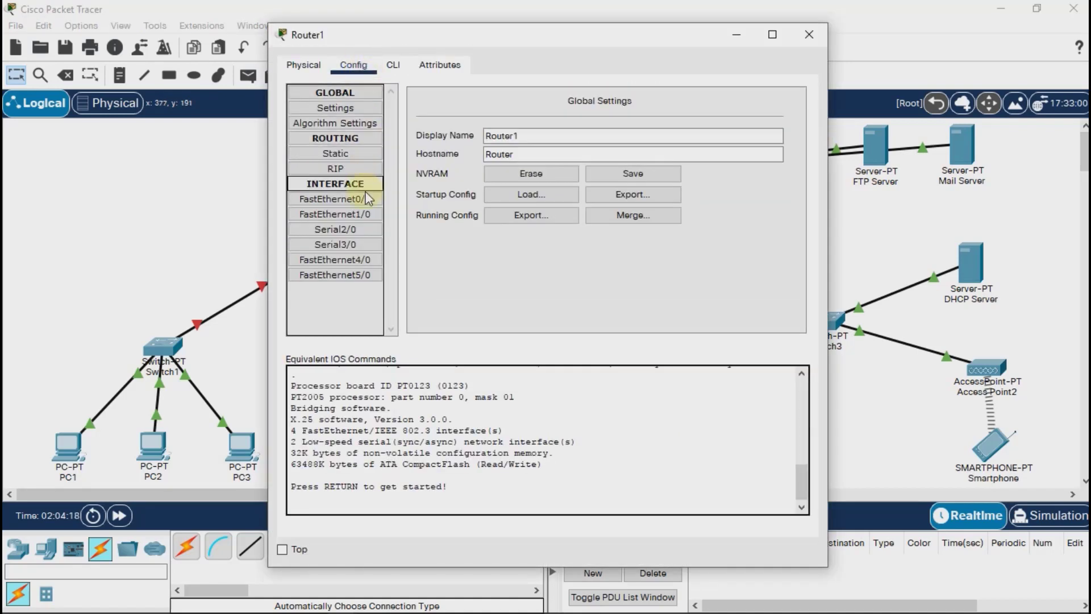
left_click(366, 202)
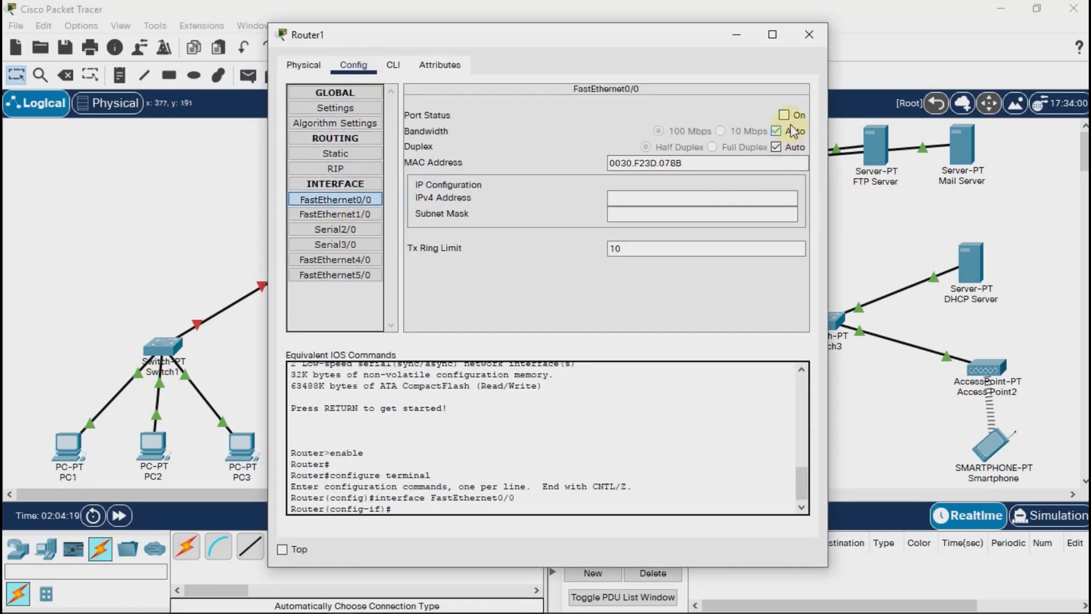
left_click(784, 115)
left_click(779, 200)
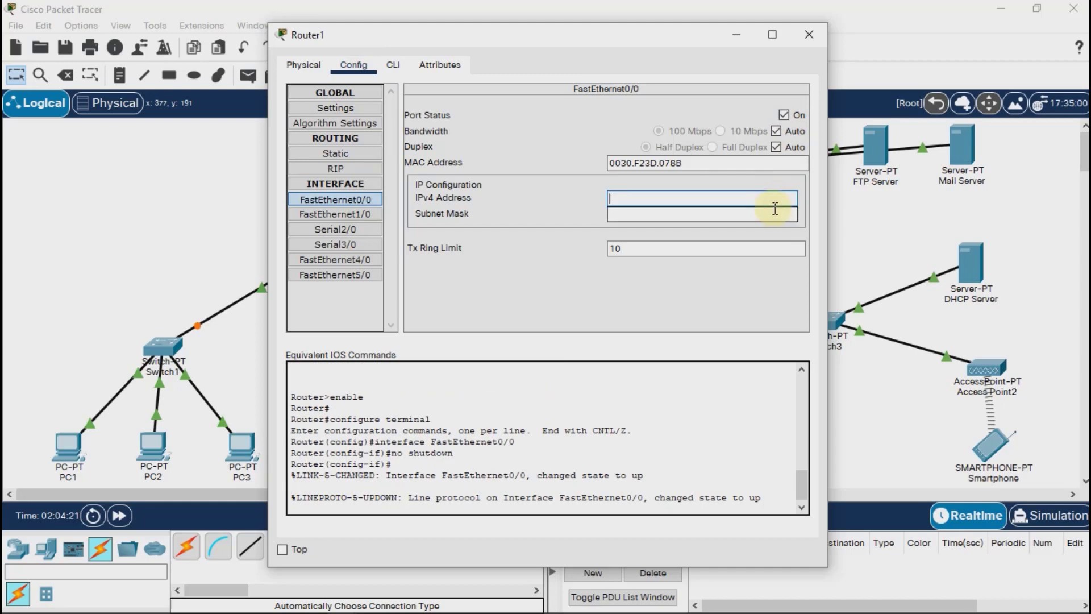
type("192.168.1.62")
left_click(773, 212)
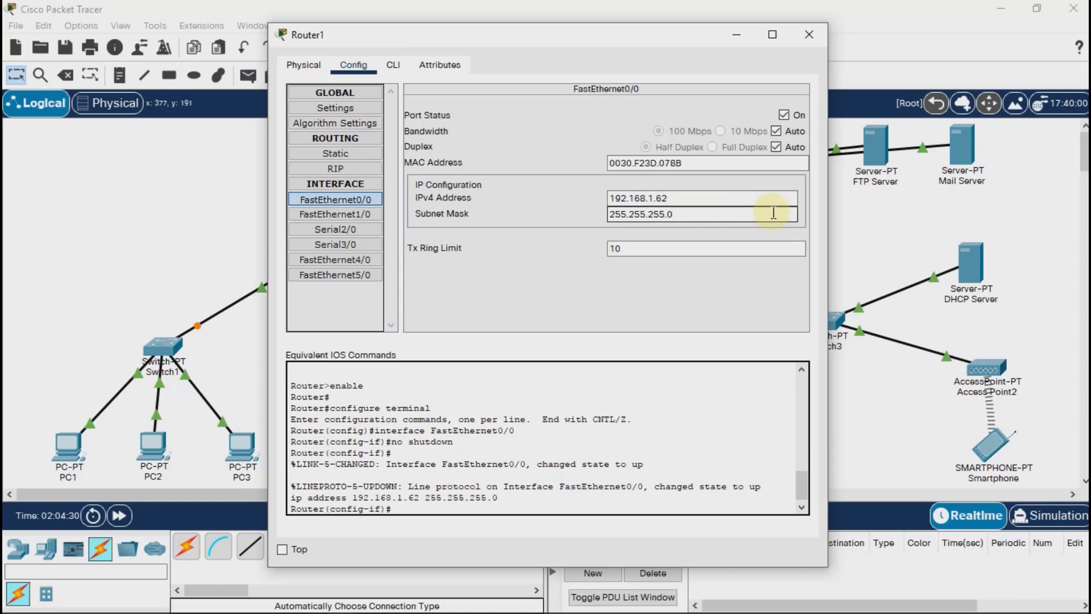
type("192")
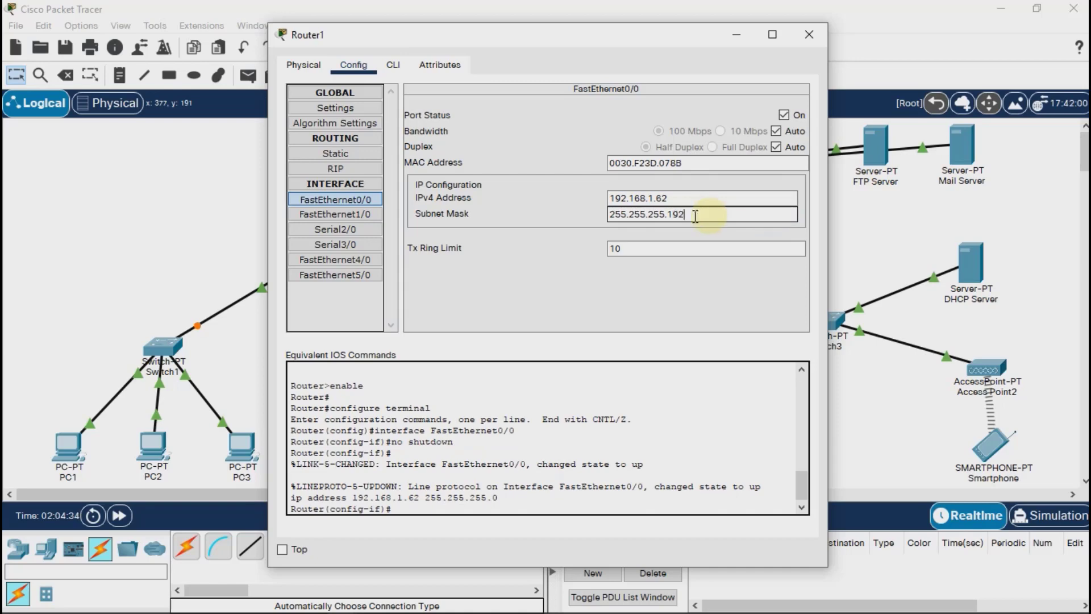
Turn on Router1's FastEthernet1/0 port and give it the IPv4 address 192.168.1.126 with subnet mask 255.255.255.192.
left_click(312, 214)
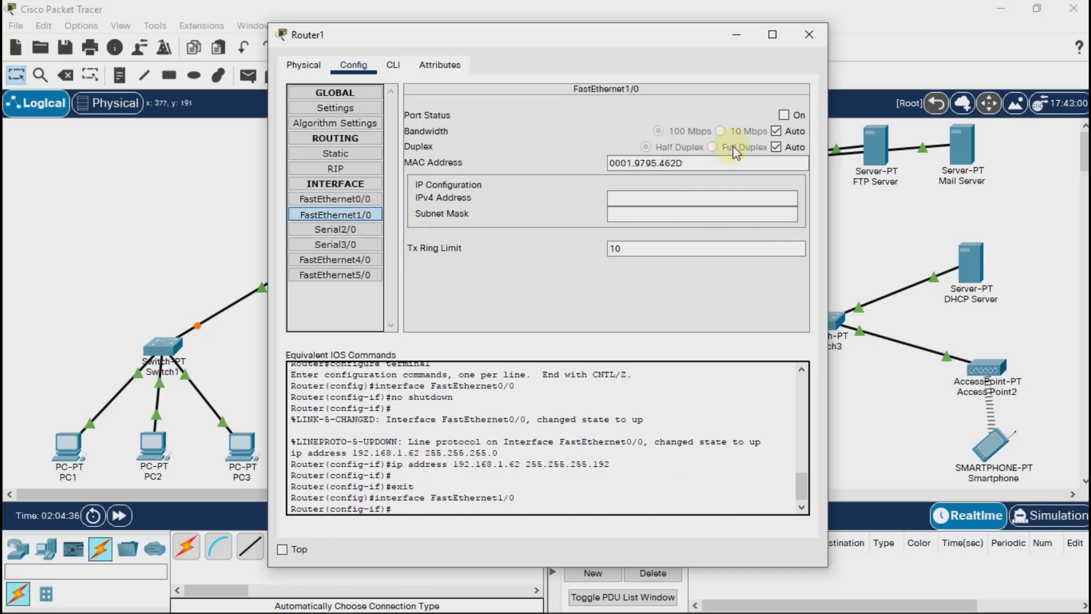
left_click(783, 115)
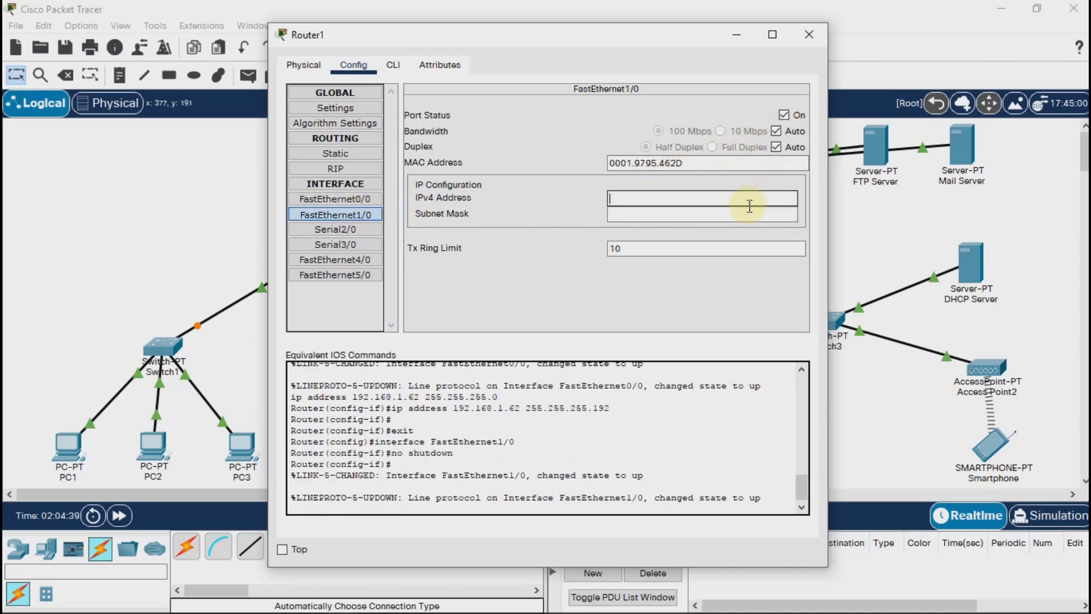
type("192.168.1.126")
left_click(749, 212)
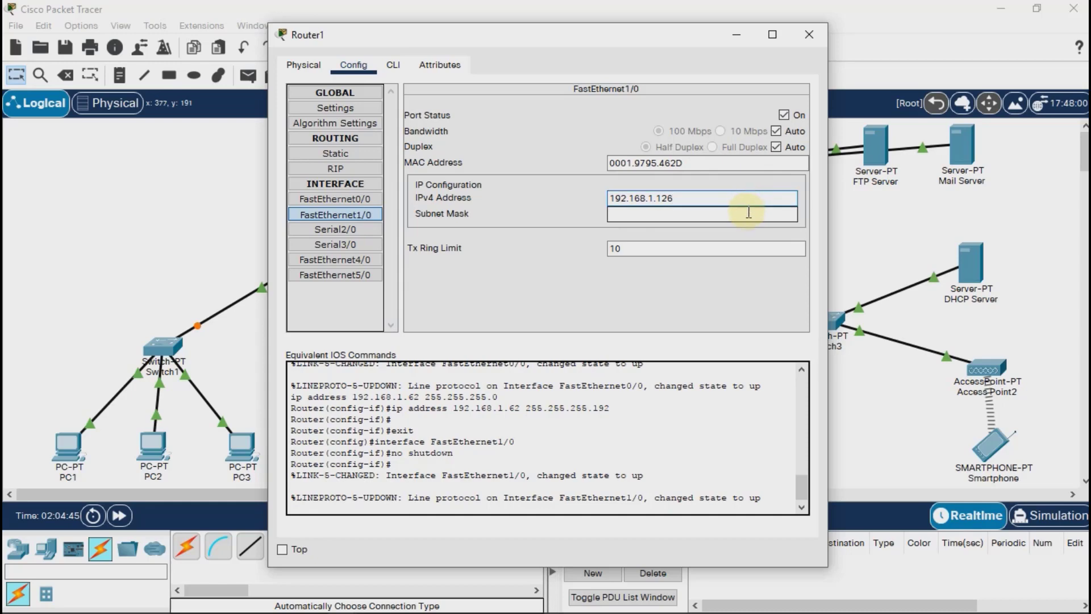
left_click(748, 212)
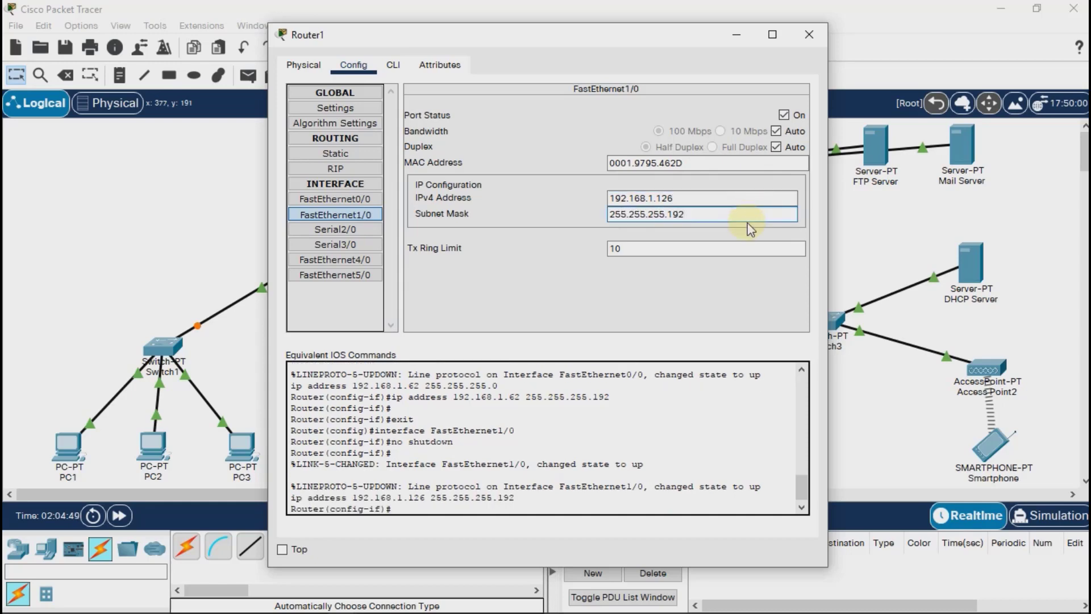
Turn on Router1's Serial2/0 port and give it the IPv4 address 12.12.12.1 with subnet mask 255.255.255.0.
left_click(336, 229)
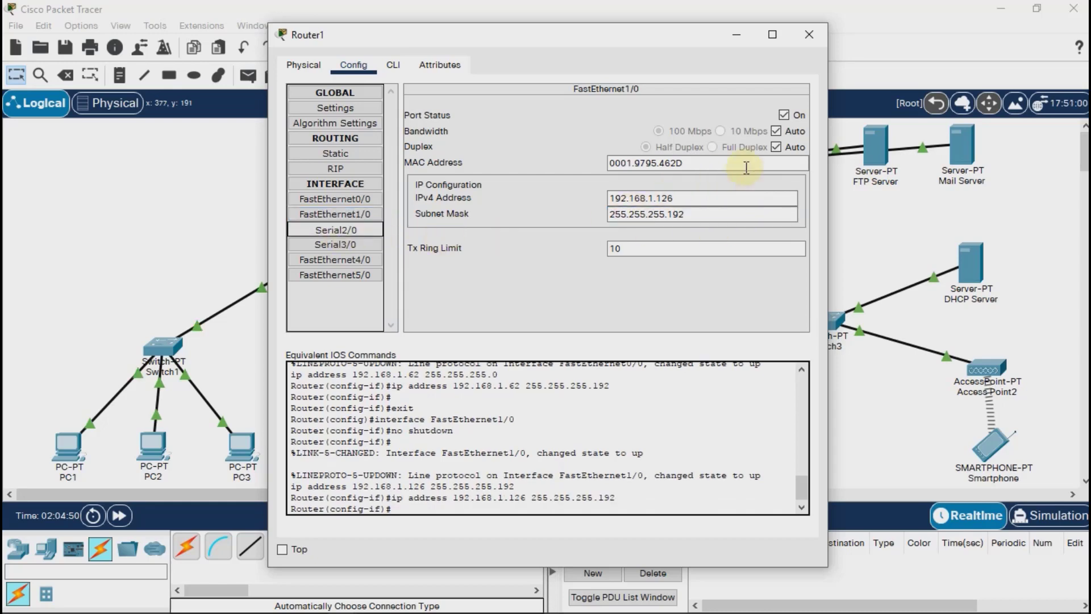
left_click(796, 121)
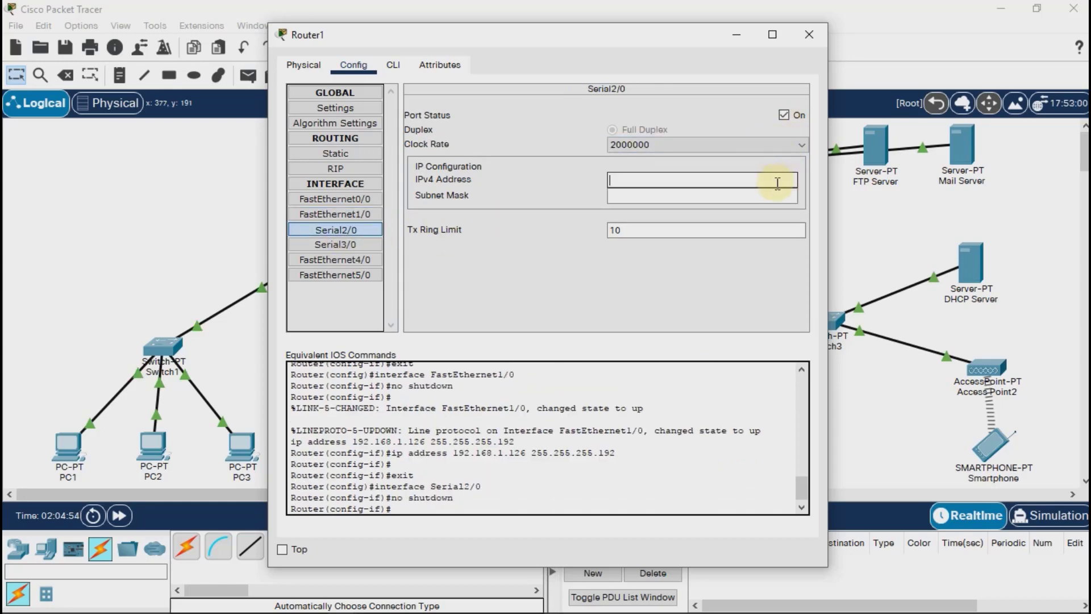
type("12.12.12.1")
key("Tab")
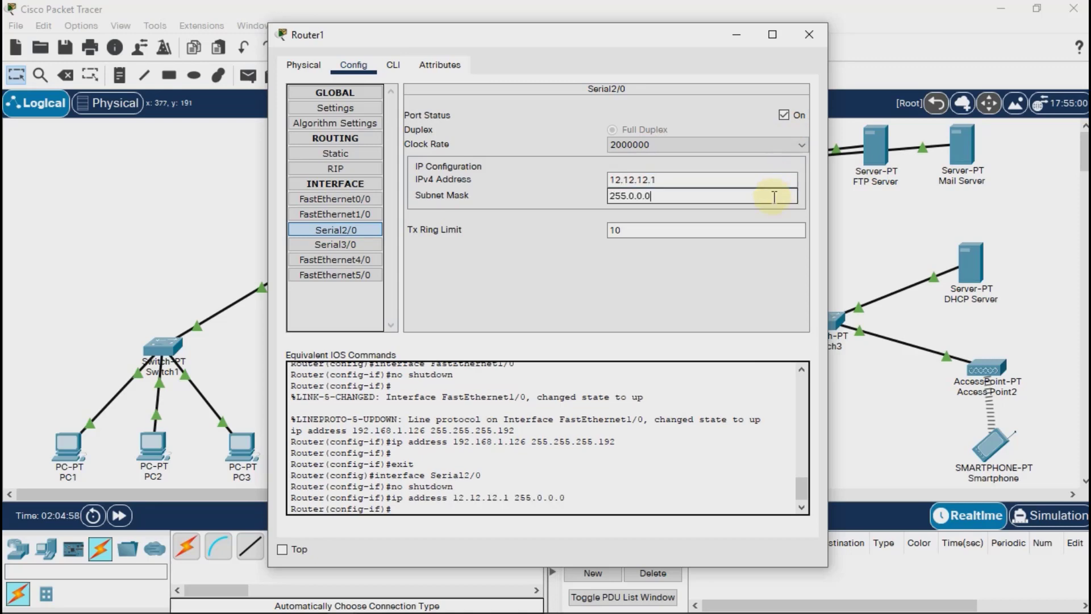
triple_click(774, 197)
type("255.255.255.0")
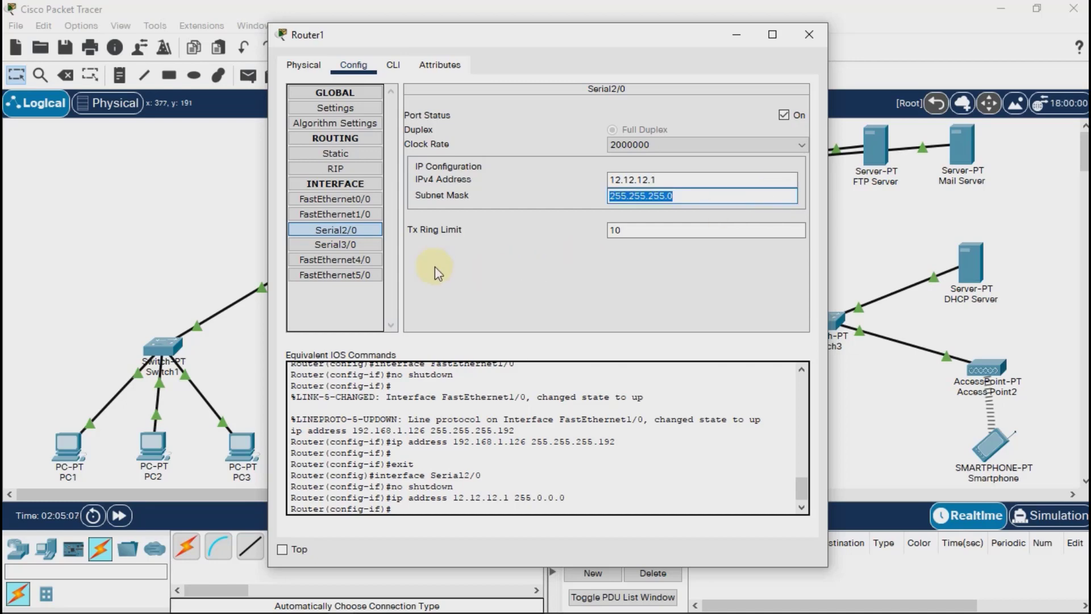
Turn on Router1's Serial3/0 port with IPv4 address 13.13.13.1 and subnet mask 255.255.255.0, and close the router's window.
left_click(348, 246)
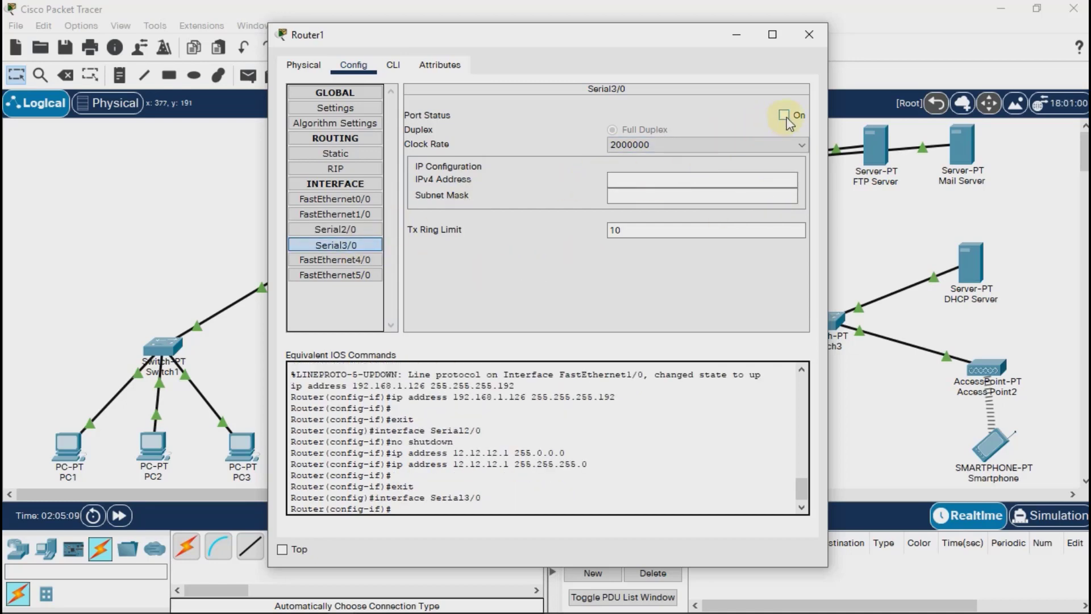
left_click(787, 178)
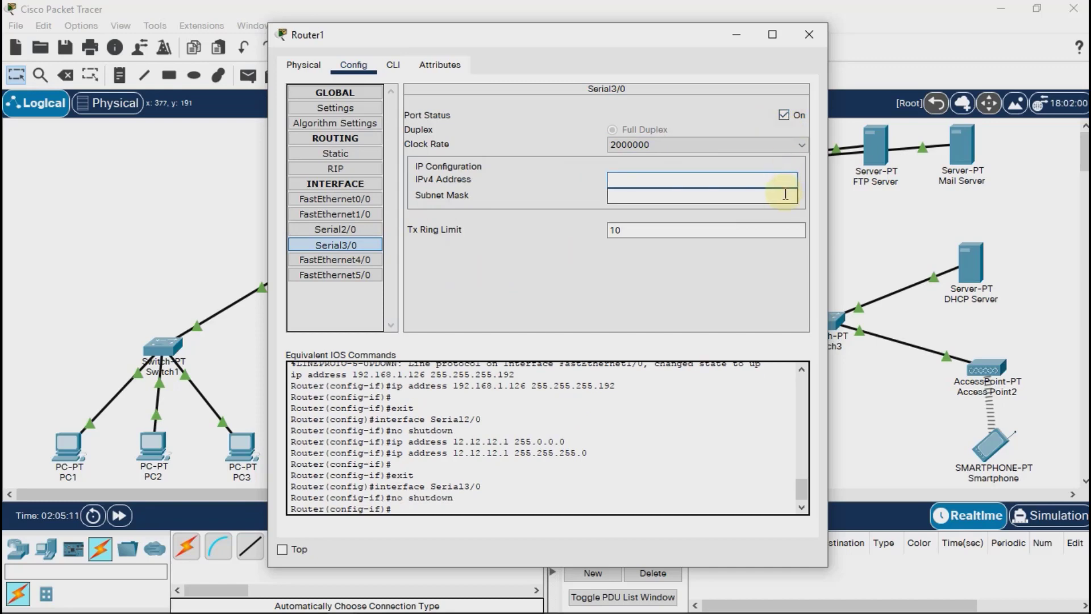
type("13.13.13.1")
left_click(786, 195)
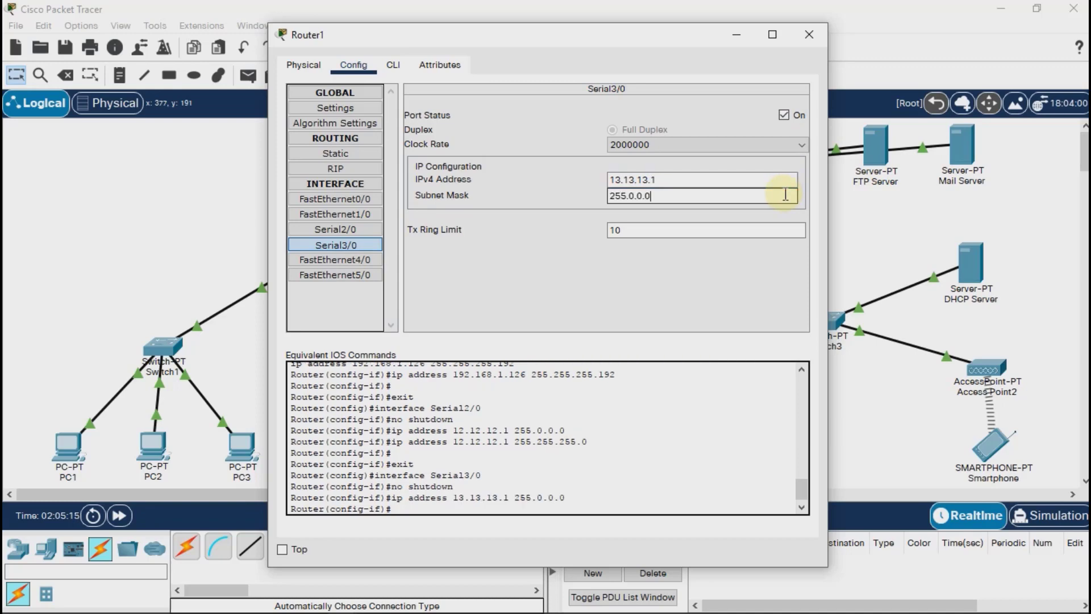
double_click(786, 195)
type("255.255.255.0")
left_click(810, 35)
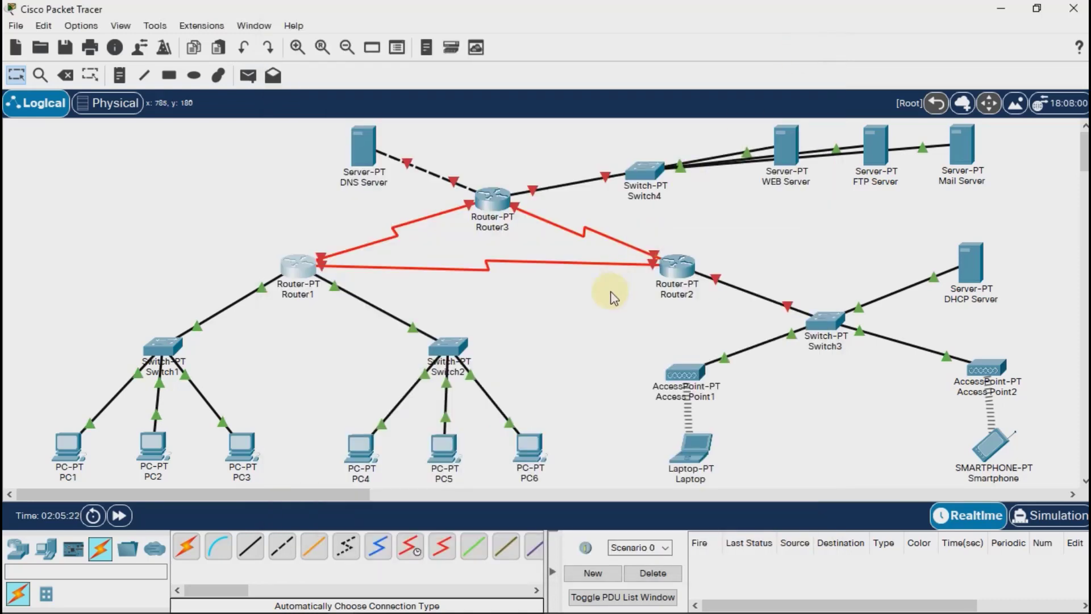
Turn on Router2's FastEthernet0/0 port and give it the IPv4 address 192.168.1.254 with subnet mask 255.255.255.128.
left_click(680, 270)
left_click(353, 65)
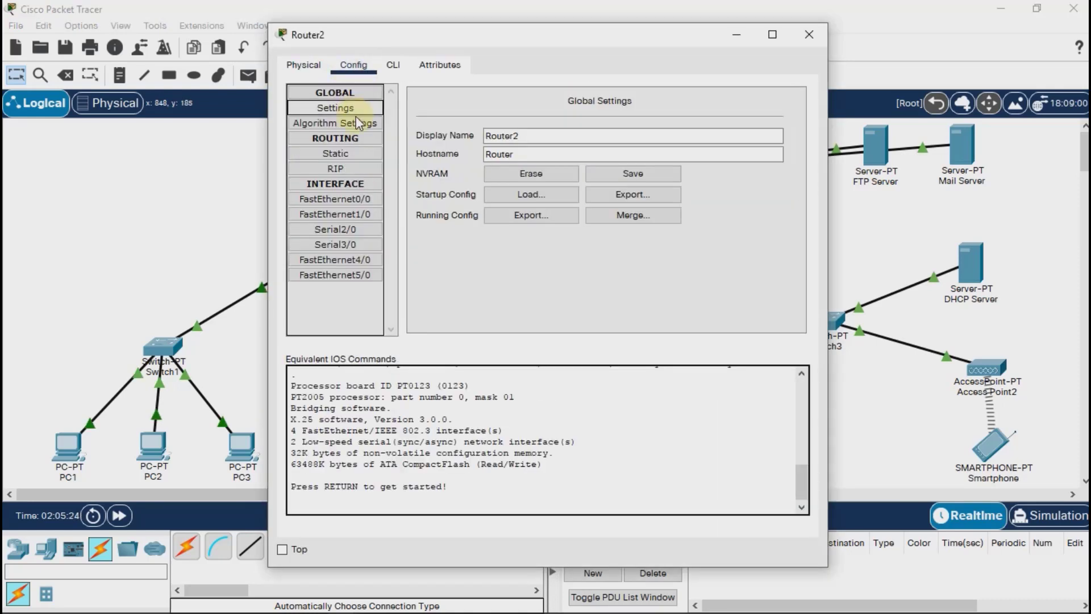
left_click(352, 198)
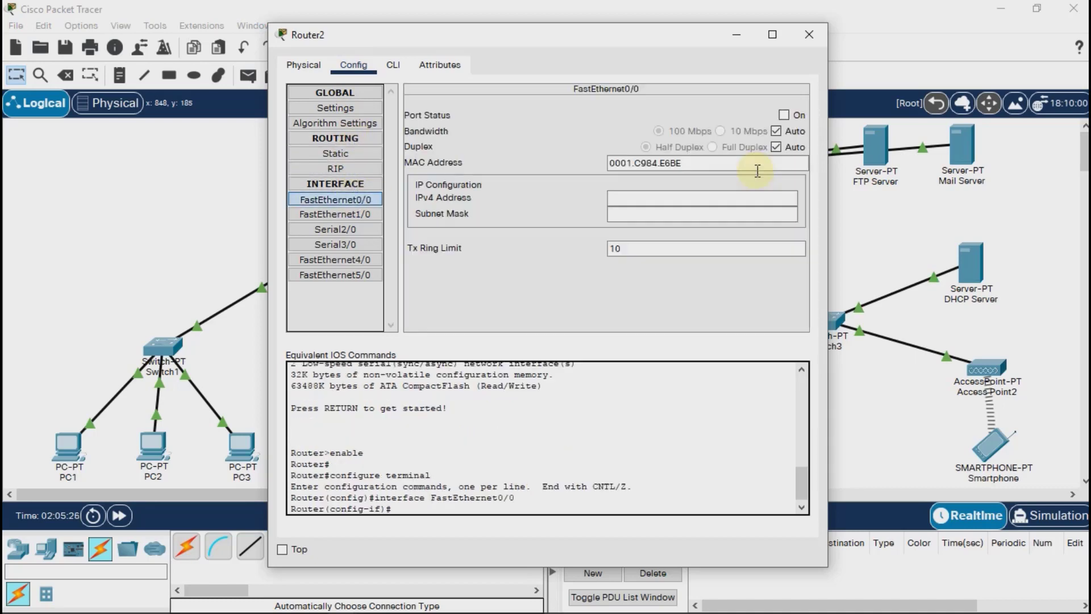
left_click(784, 114)
left_click(773, 196)
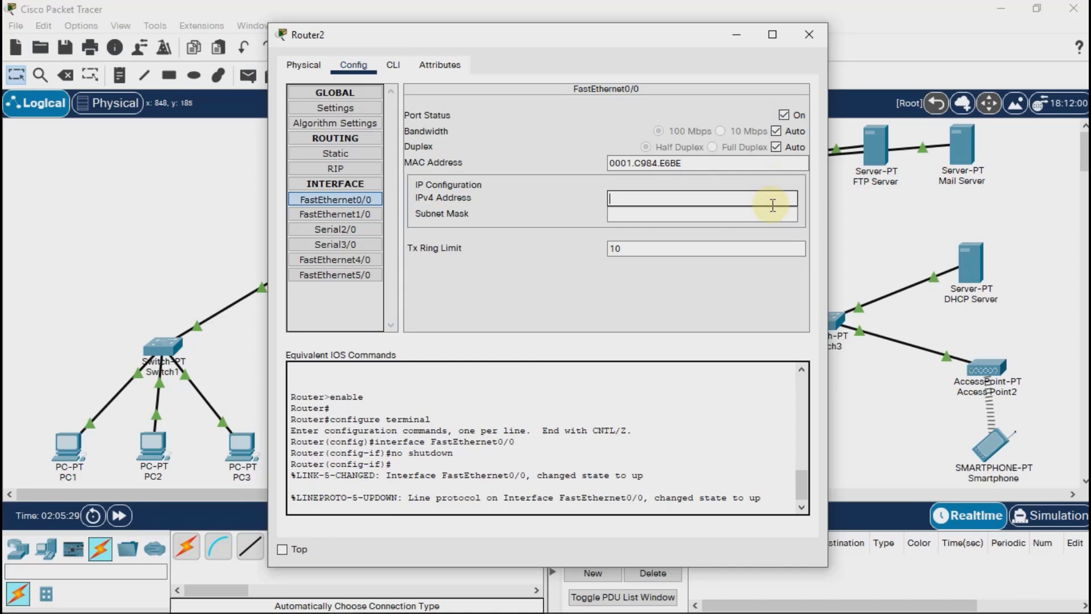
type("192.168.1.254")
left_click(769, 209)
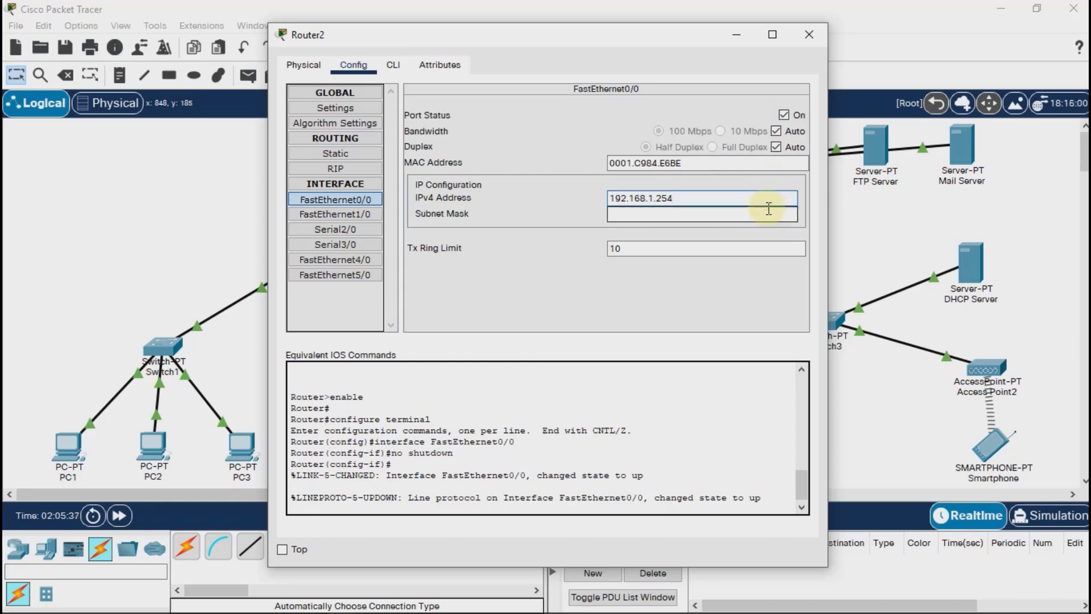
left_click(768, 212)
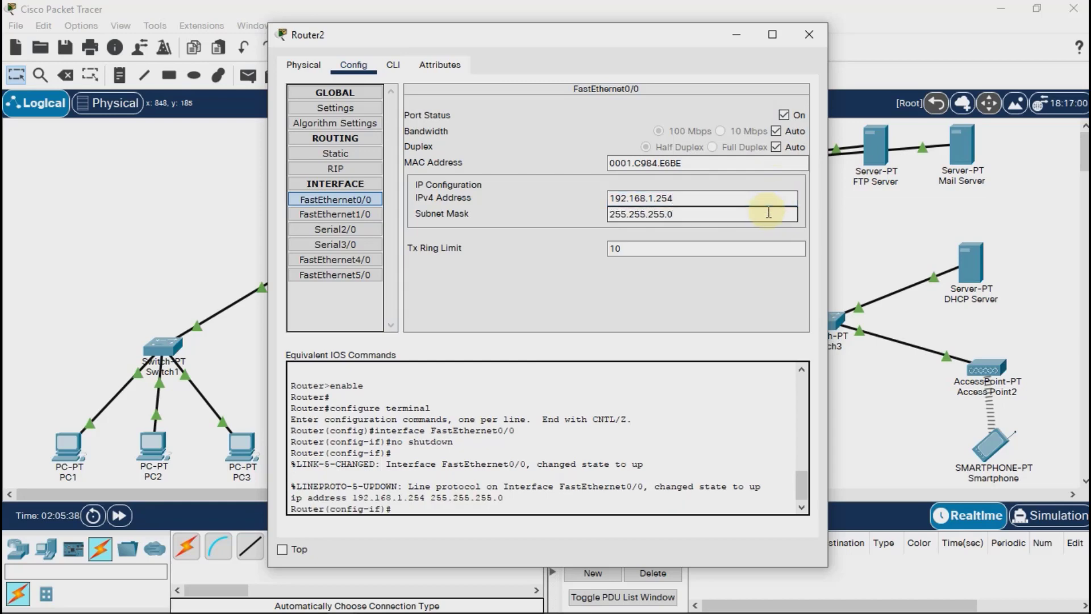
key("BackSpace")
type("128")
Turn on Router2's Serial2/0 port and give it the IPv4 address 12.12.12.2 with subnet mask 255.255.255.0.
left_click(352, 230)
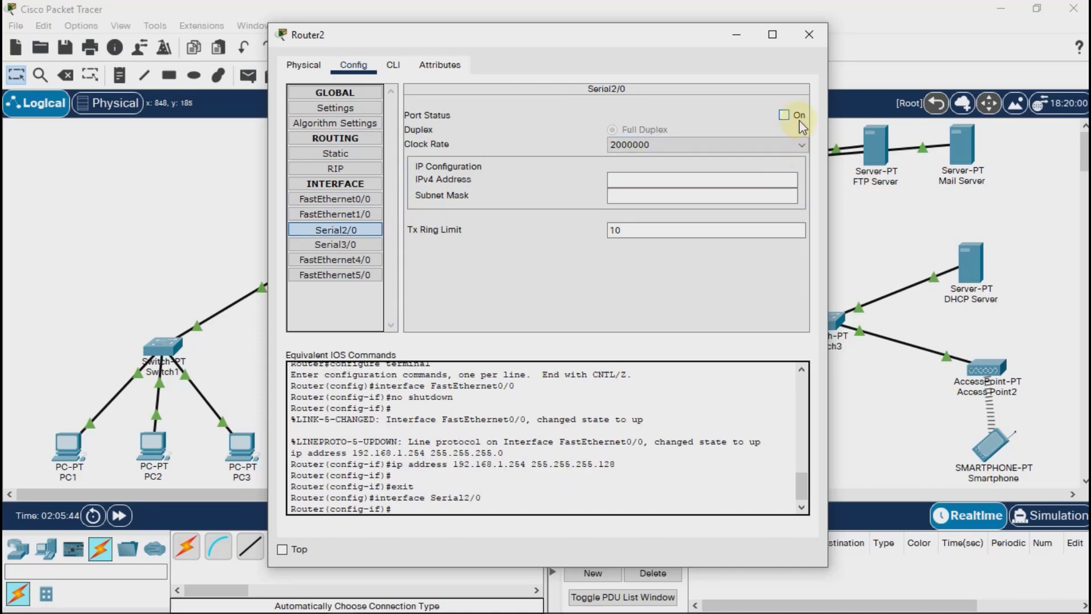
left_click(784, 115)
left_click(756, 181)
type("12.12.12.2")
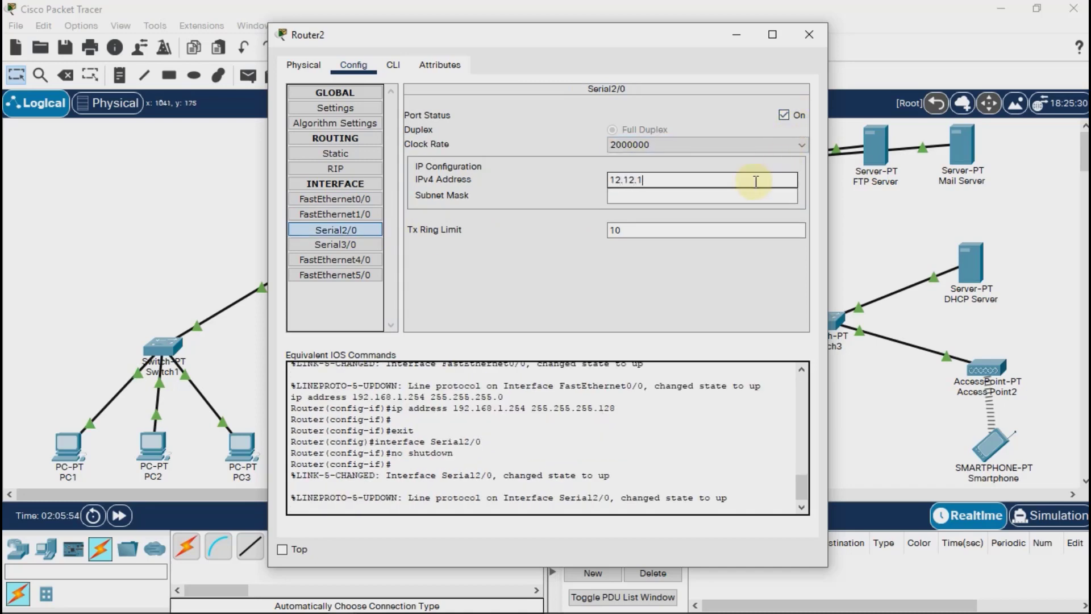
left_click(750, 195)
triple_click(749, 196)
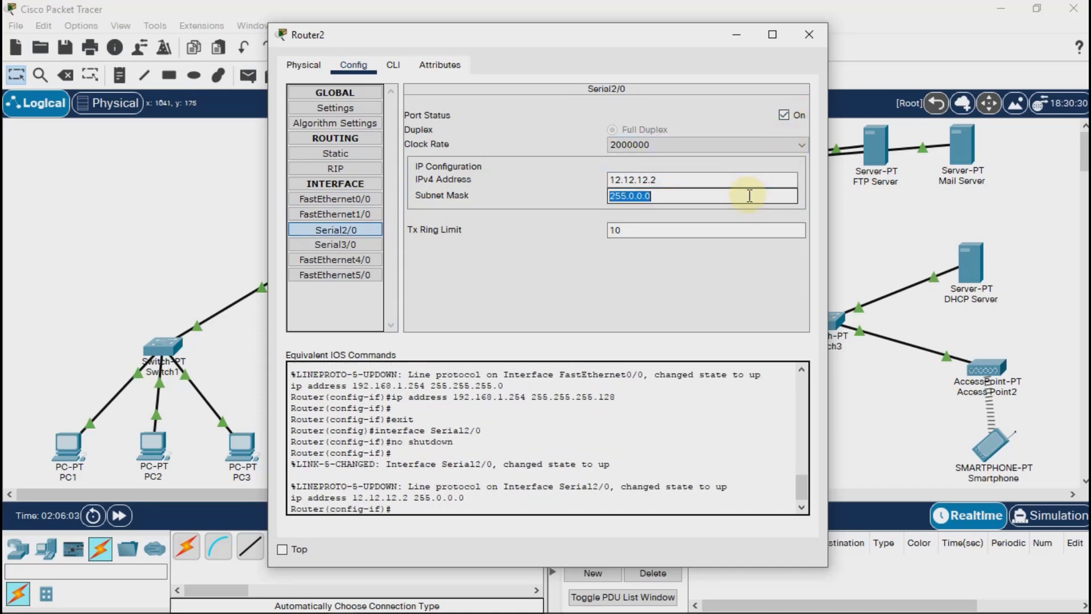
type("255.255.255.0")
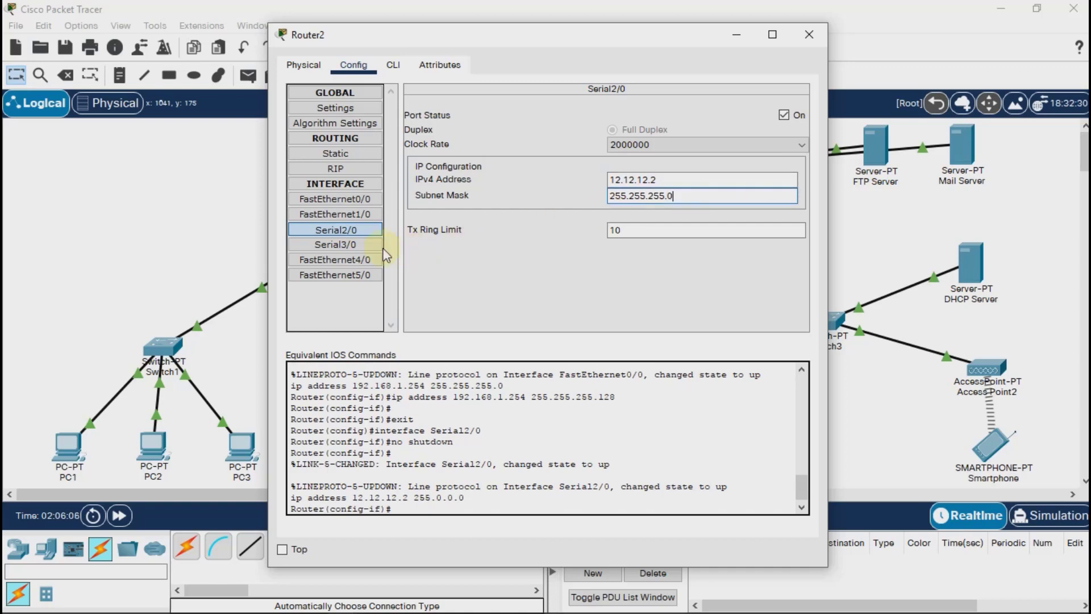
Turn on Router2's Serial3/0 port with IPv4 address 23.23.23.2 and subnet mask 255.255.255.0, and close the router's window.
left_click(336, 244)
left_click(785, 115)
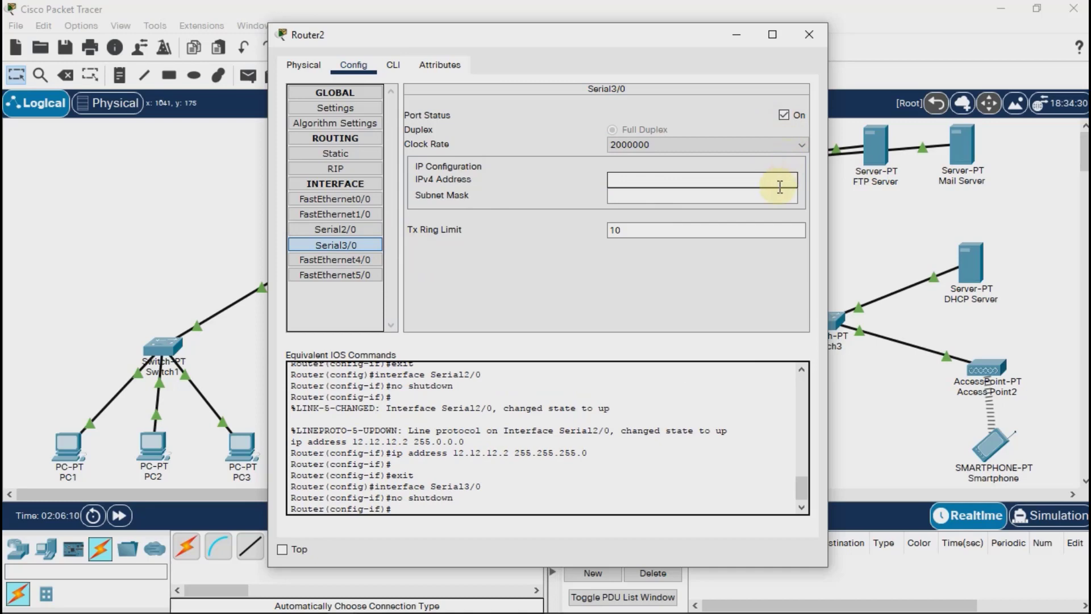
type("23.23.23.2")
left_click(781, 195)
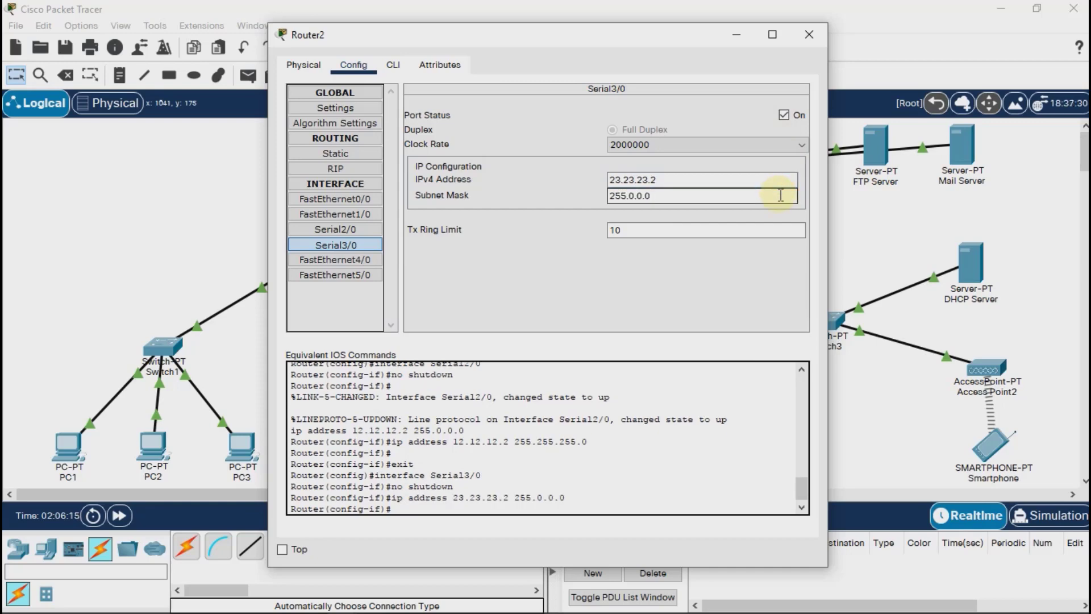
key("ctrl+a")
type("255.255.255.0")
left_click(809, 35)
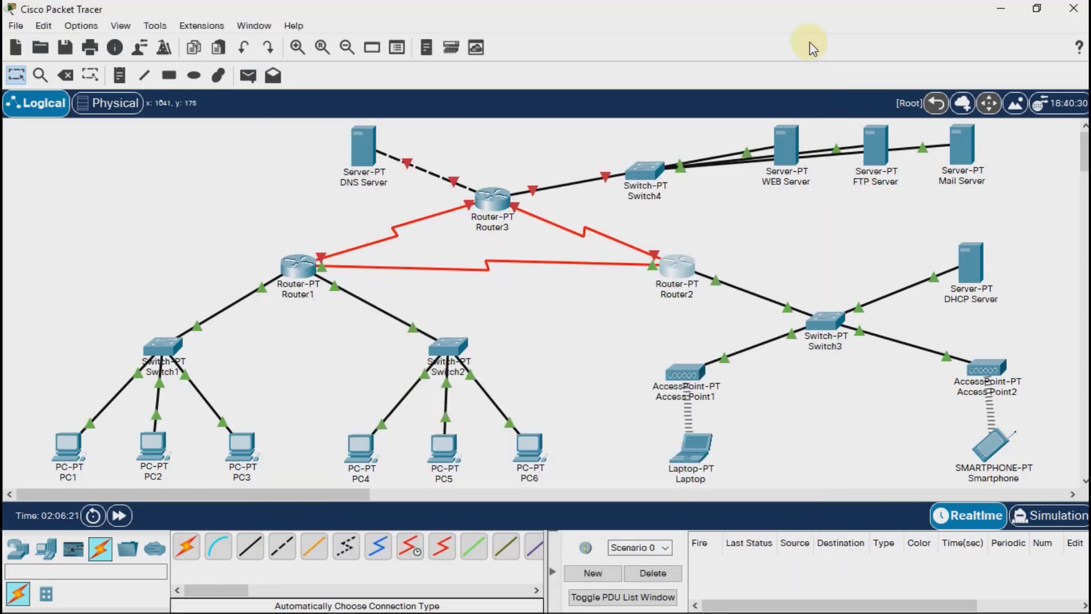
Turn on Router3's FastEthernet0/0 port and give it the IPv4 address 33.33.33.3 with subnet mask 255.255.255.0.
left_click(492, 201)
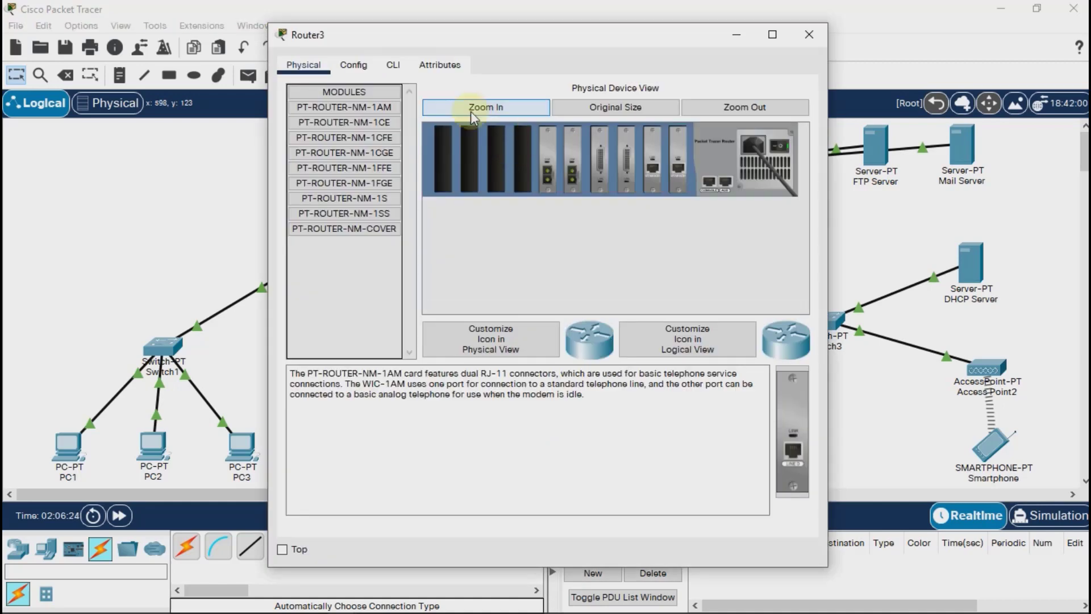
left_click(354, 65)
left_click(356, 199)
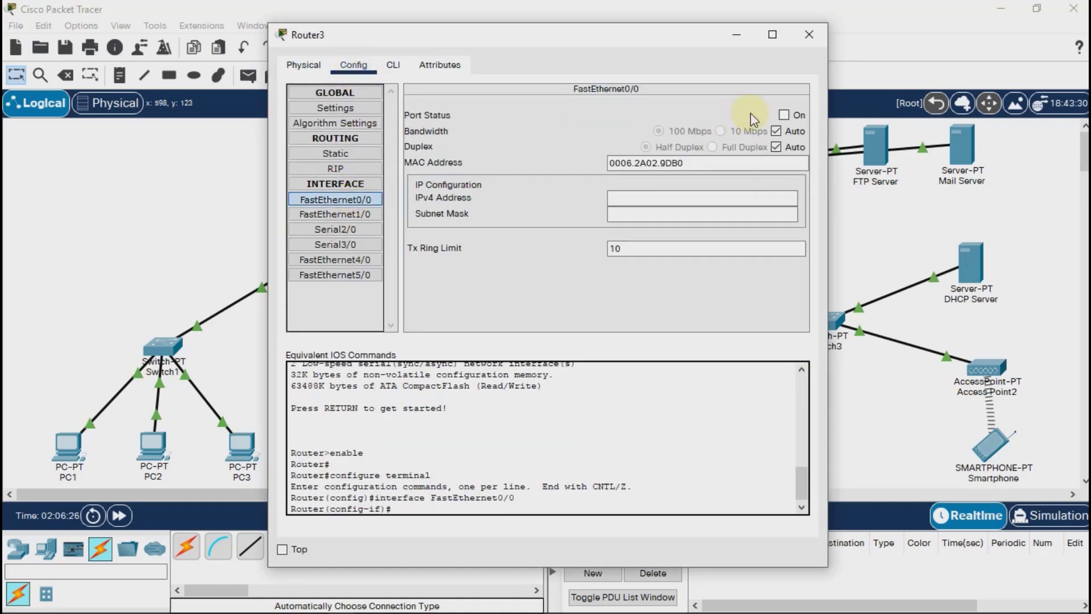
left_click(786, 114)
left_click(785, 195)
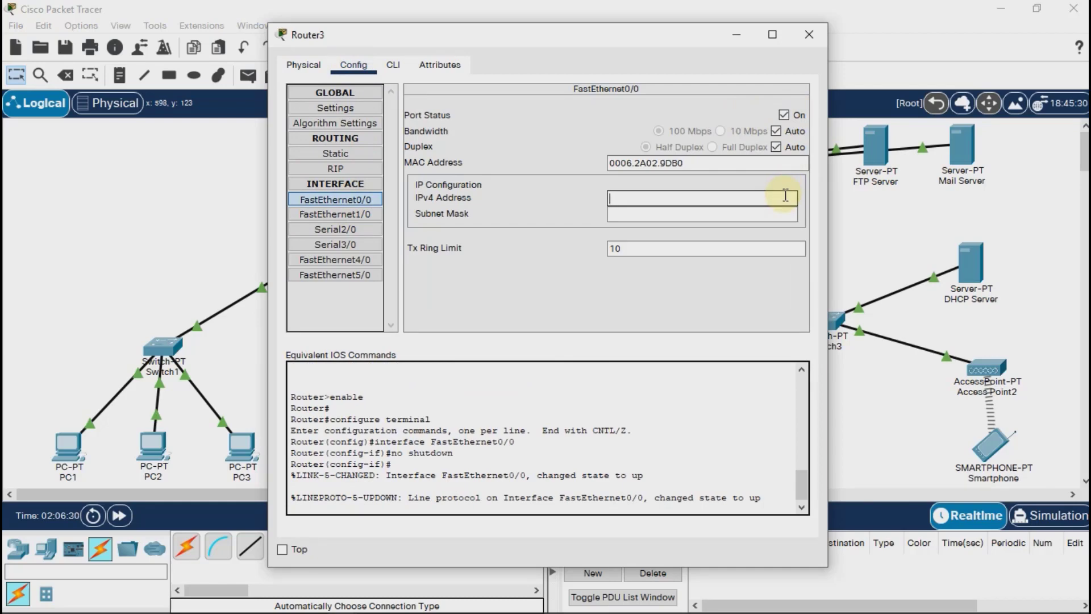
type("33.33.33.")
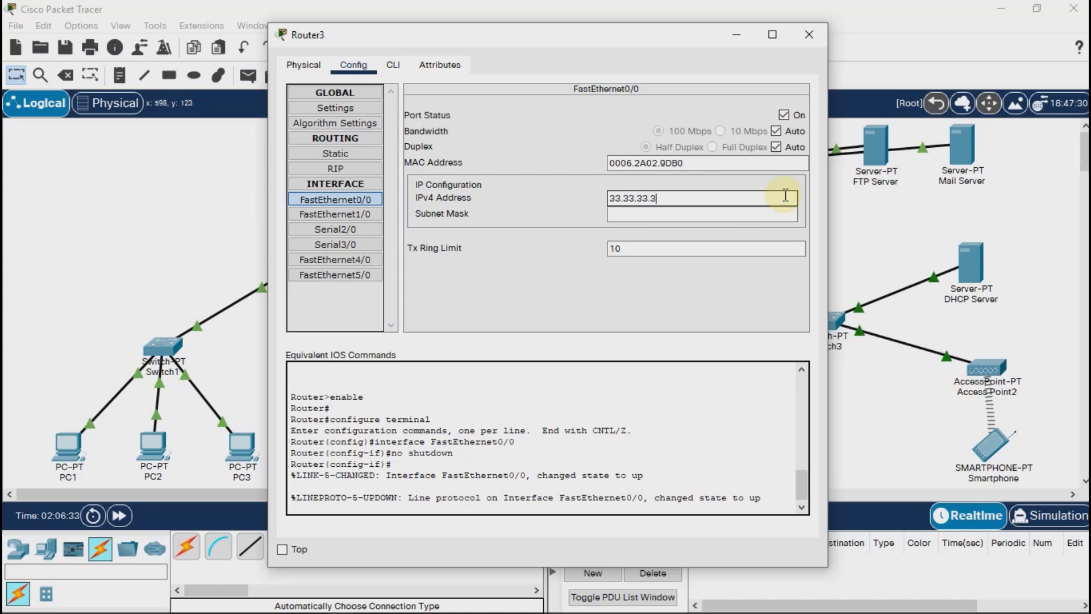
type("3")
left_click(771, 218)
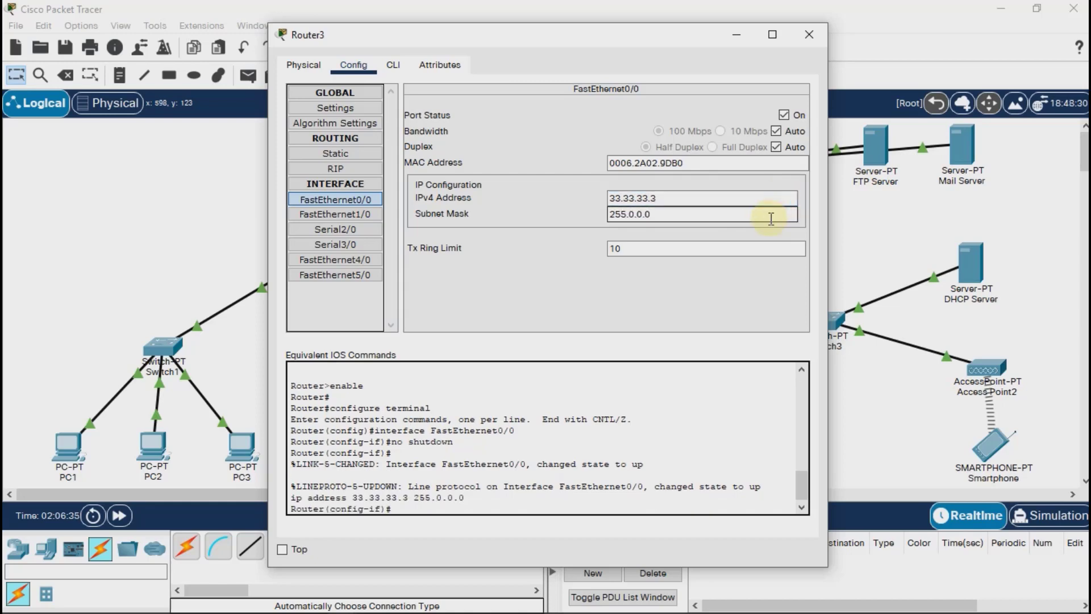
key("ctrl+a")
type("255.255.255.0")
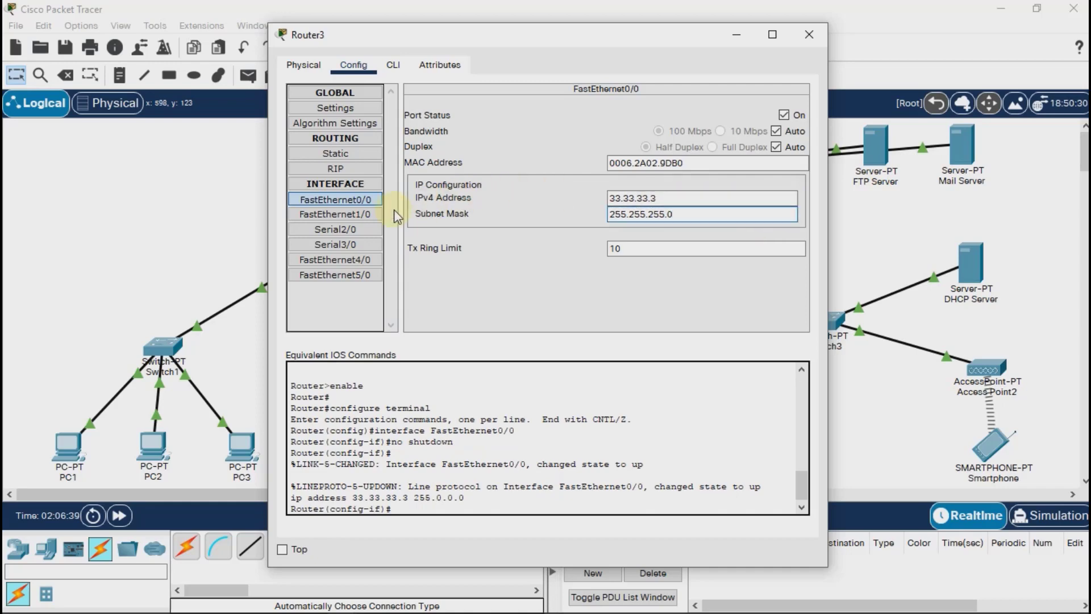
Turn on Router3's FastEthernet1/0 port and give it the IPv4 address 43.43.43.3 with subnet mask 255.255.255.0.
left_click(372, 219)
left_click(784, 115)
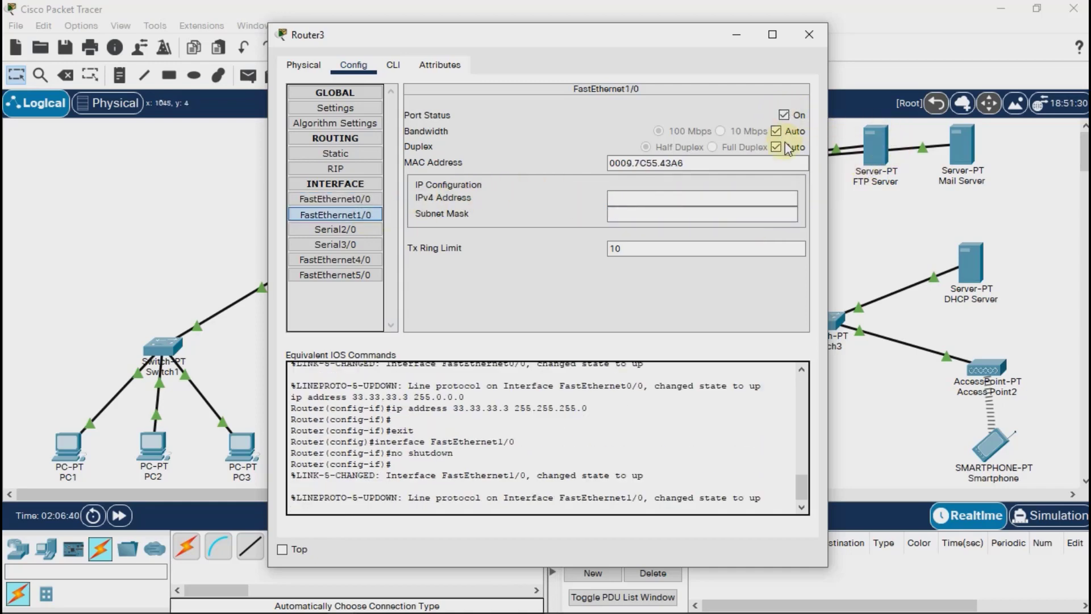
left_click(773, 194)
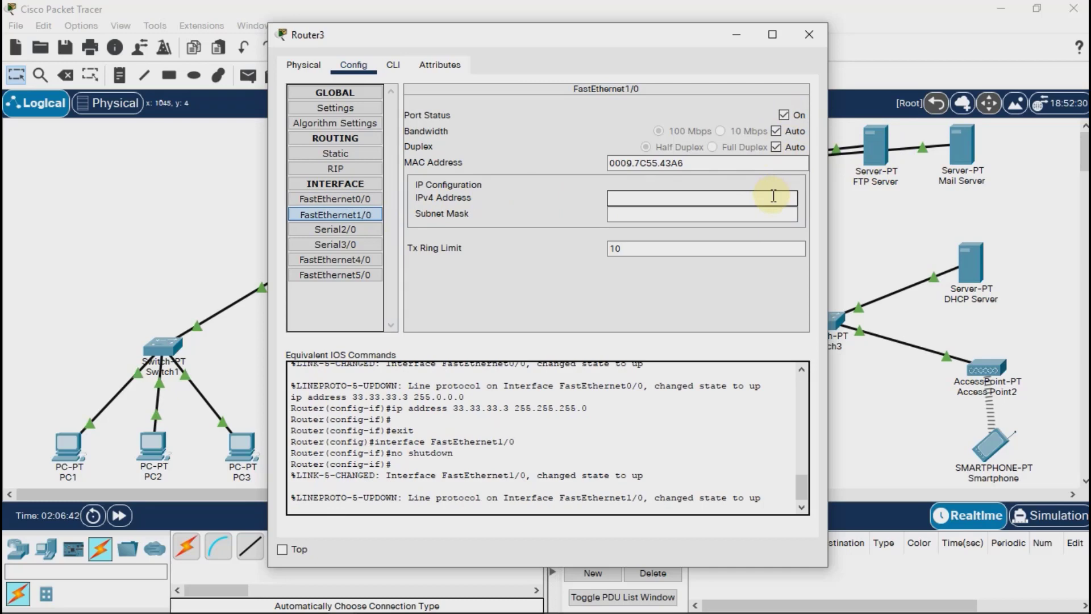
type("43.43.43.3")
left_click(752, 212)
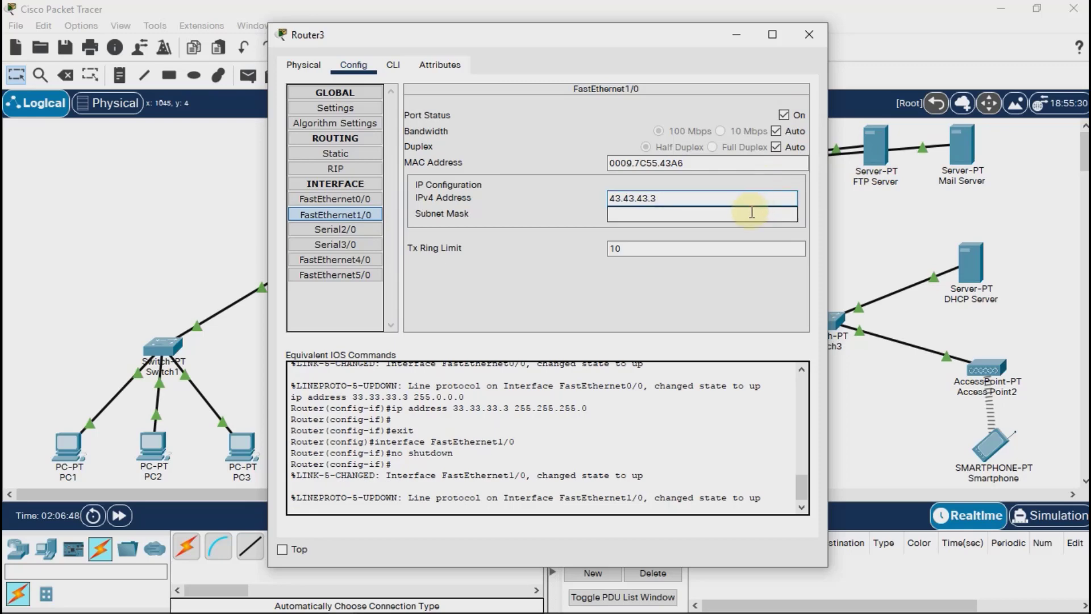
double_click(752, 214)
type("255.255.255.0")
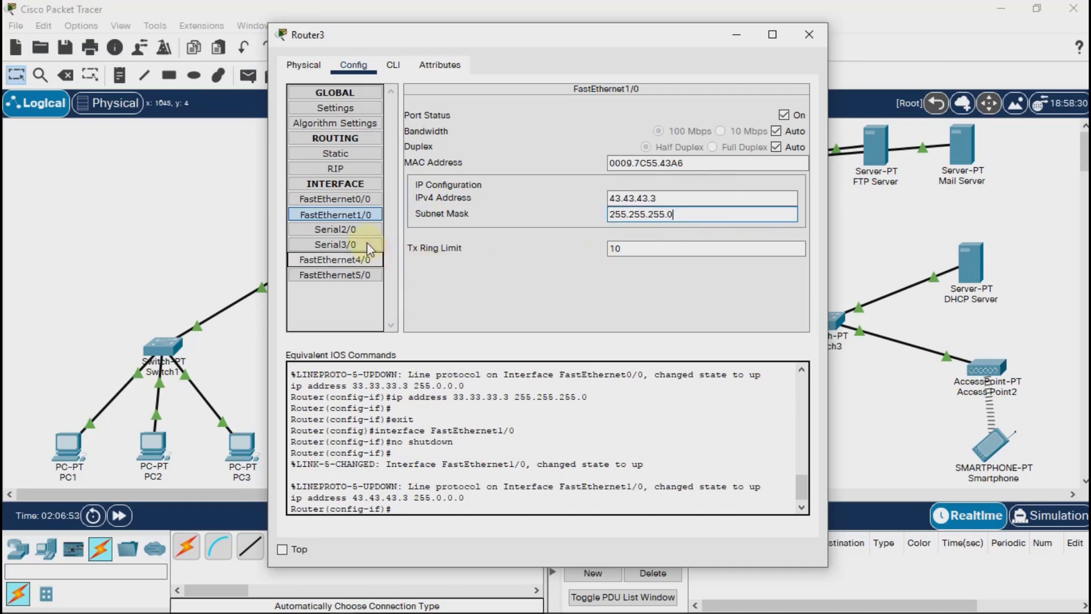
Turn on Router3's Serial2/0 port and give it the IPv4 address 23.23.23.3 with subnet mask 255.255.255.0.
left_click(332, 229)
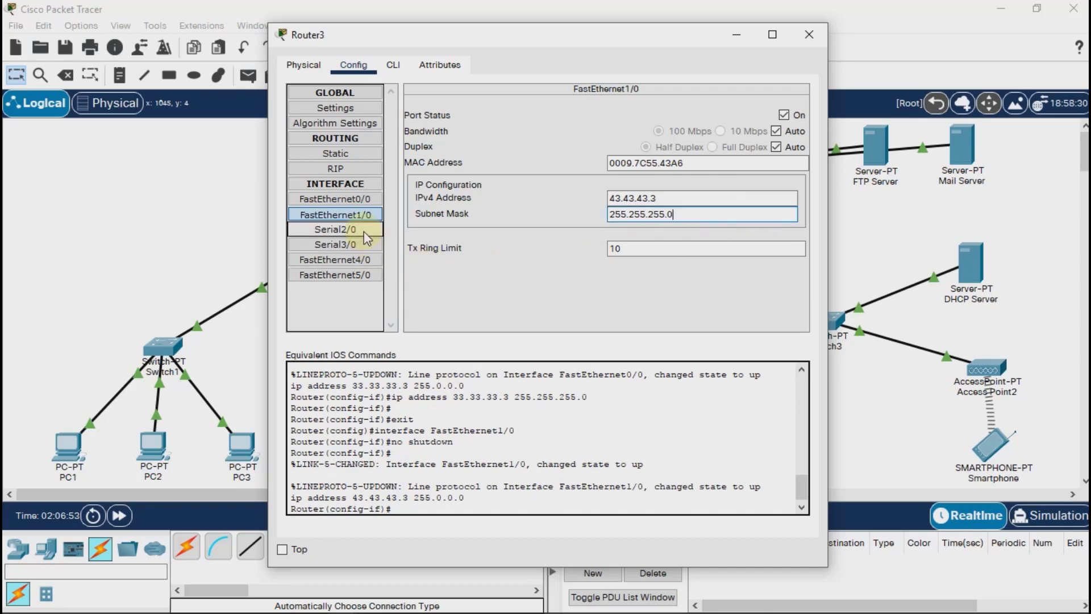
left_click(783, 115)
left_click(764, 180)
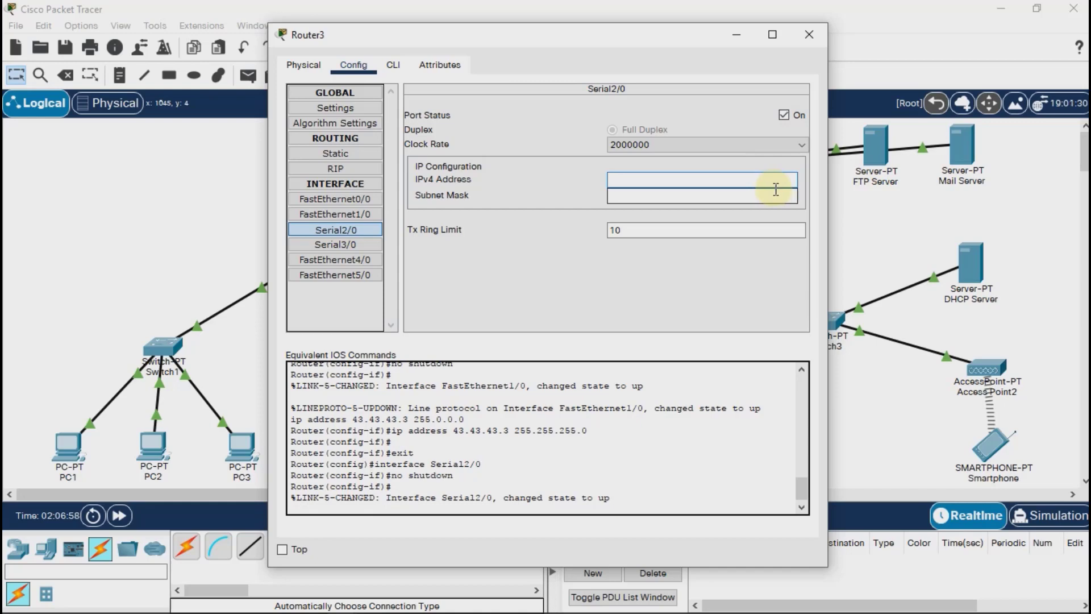
type("23.23.23.3")
left_click(765, 196)
key("ctrl+a")
type("255.255.255.0")
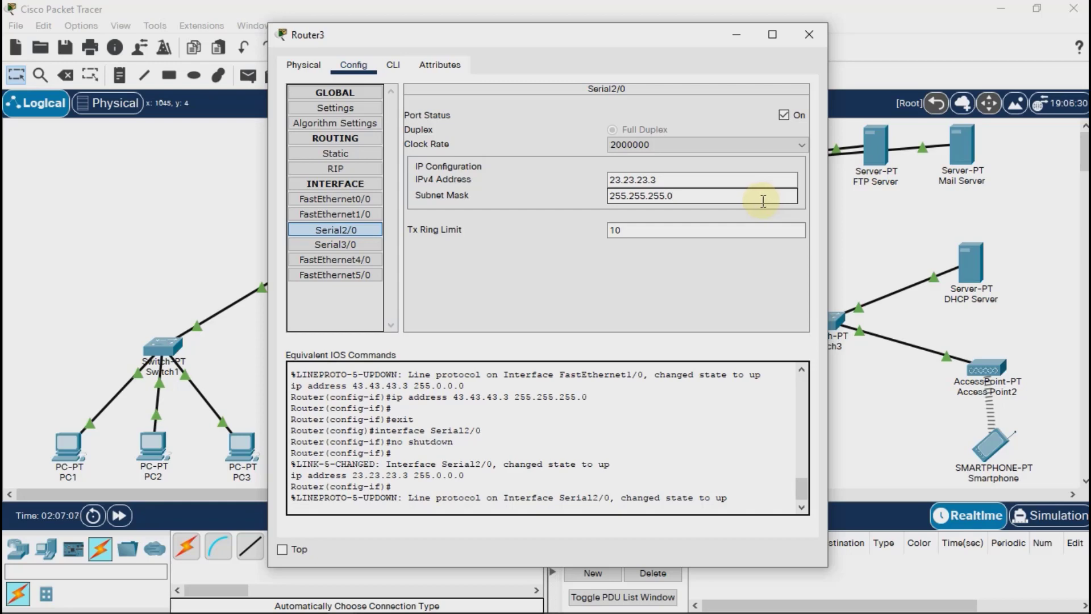
Turn on Router3's Serial3/0 port with IPv4 address 13.13.13.3 and subnet mask 255.255.255.0, and close the router's window.
left_click(359, 249)
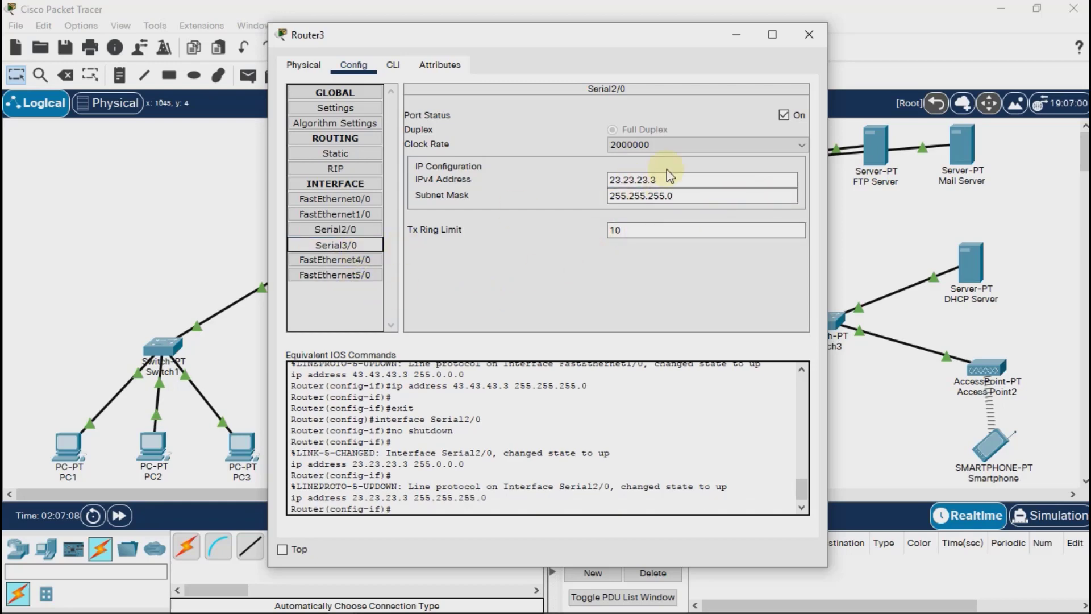
left_click(779, 181)
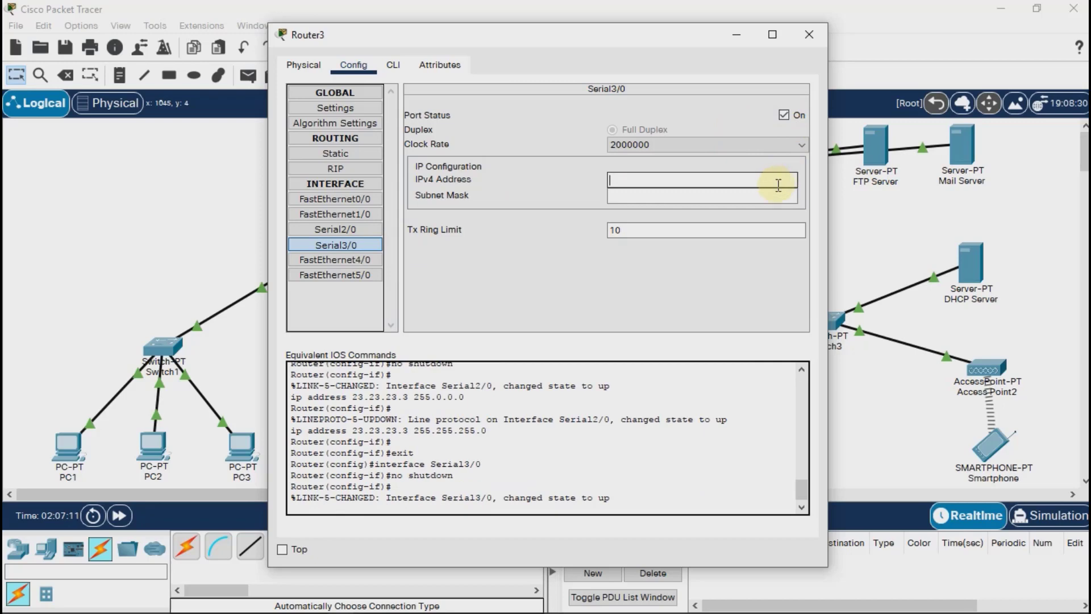
type("13.13.13.3")
left_click(776, 193)
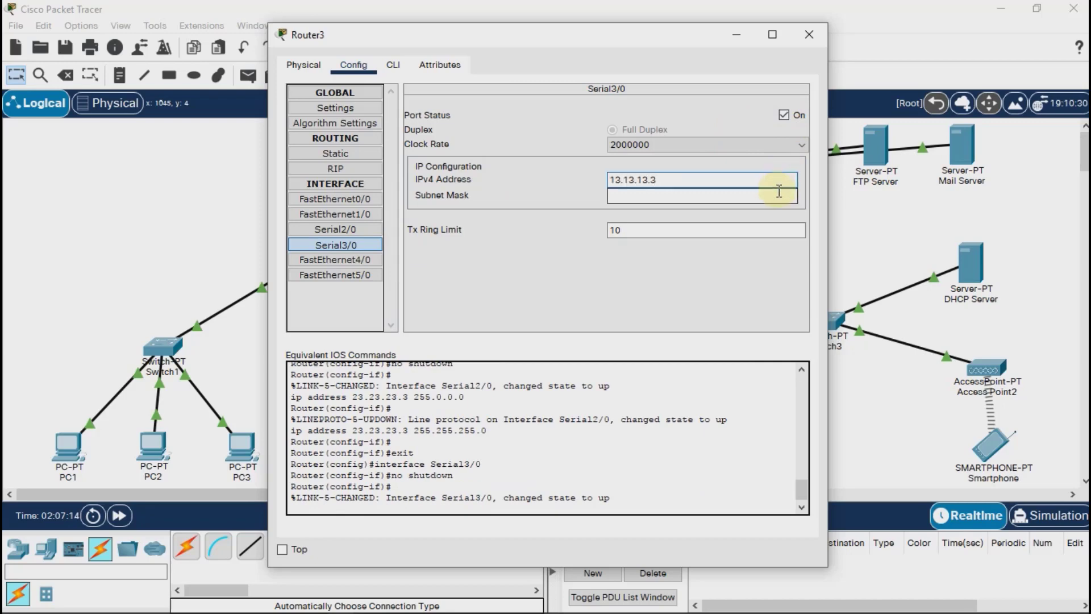
key("ctrl+a")
type("255.255.255.0")
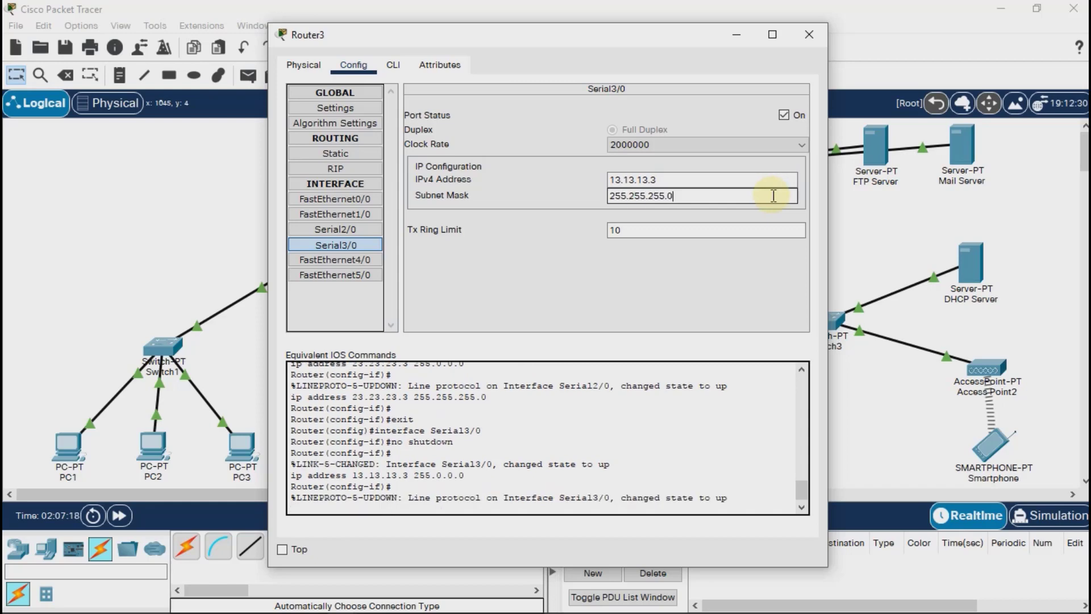
left_click(809, 35)
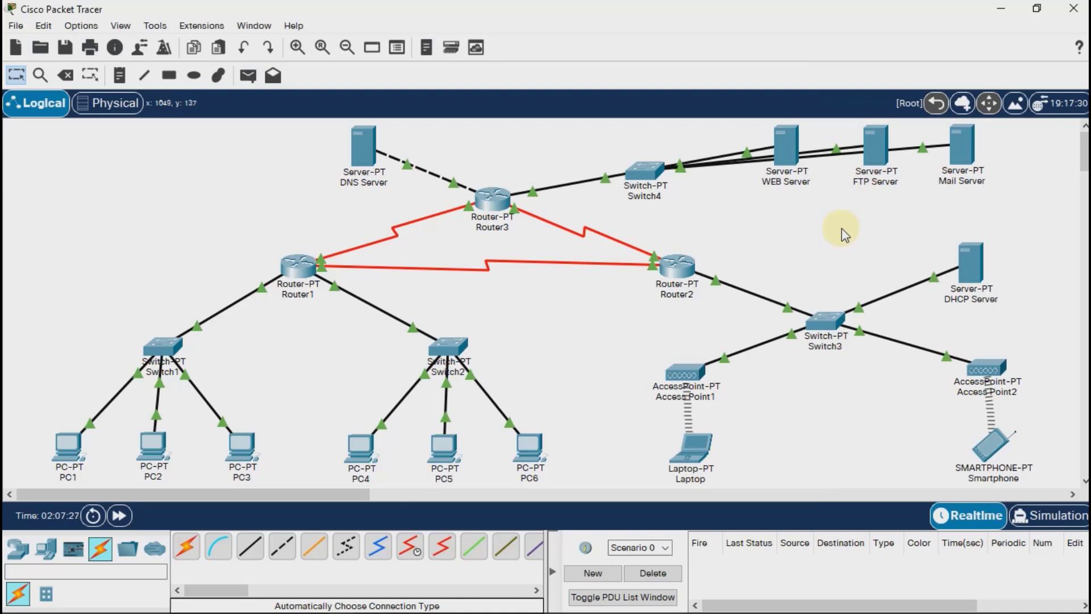
Add the network 192.168.1.0 to Router1's RIP routing.
left_click(310, 266)
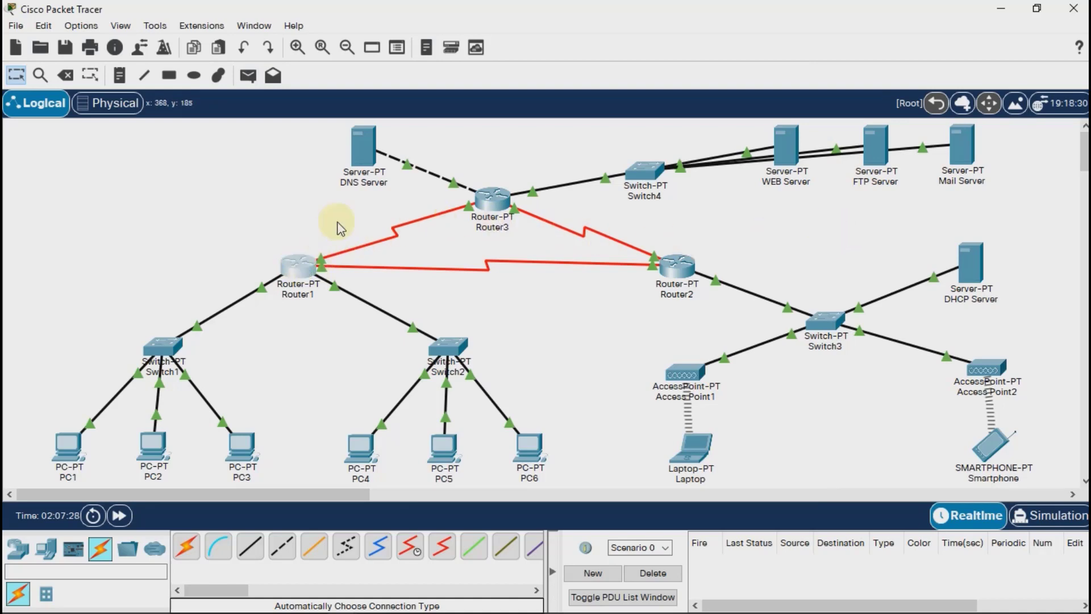
left_click(350, 168)
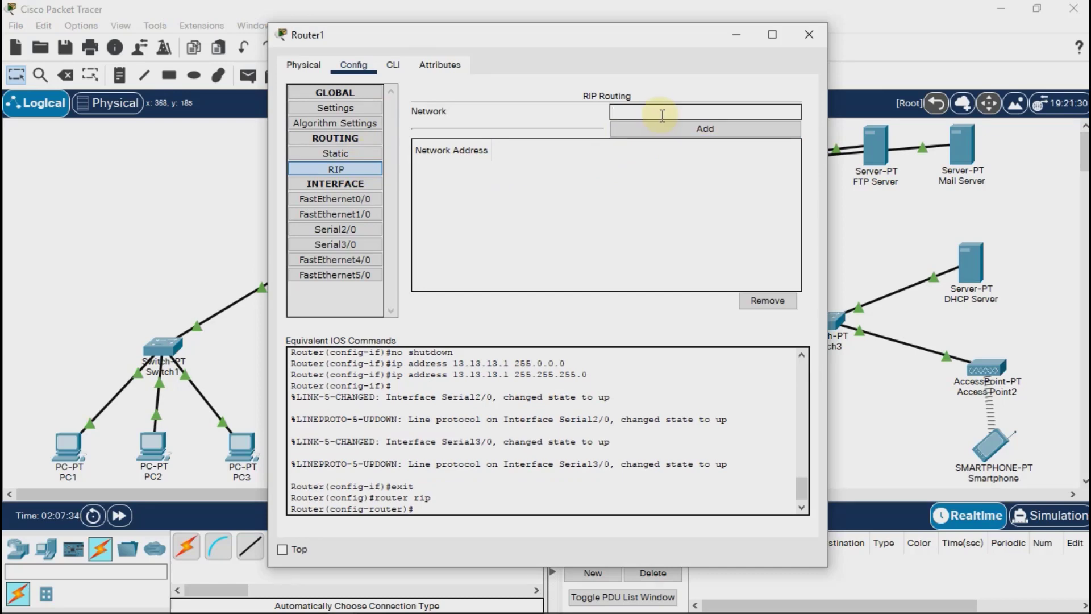
type("92.168.1.0")
left_click(689, 129)
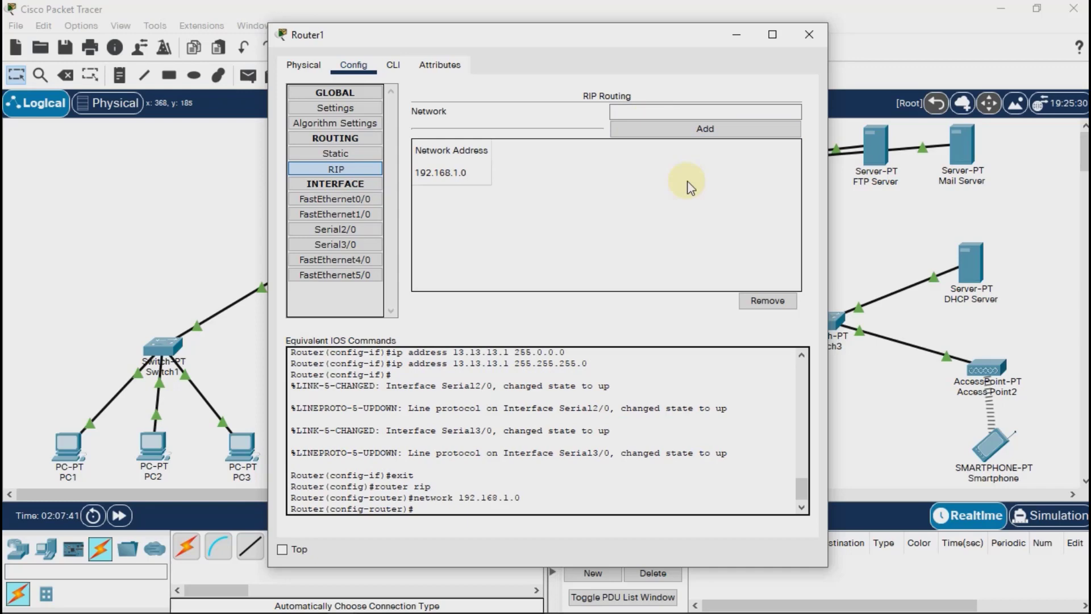
Add the network 12.12.12.0 to Router1's RIP routing.
left_click(678, 112)
type("12")
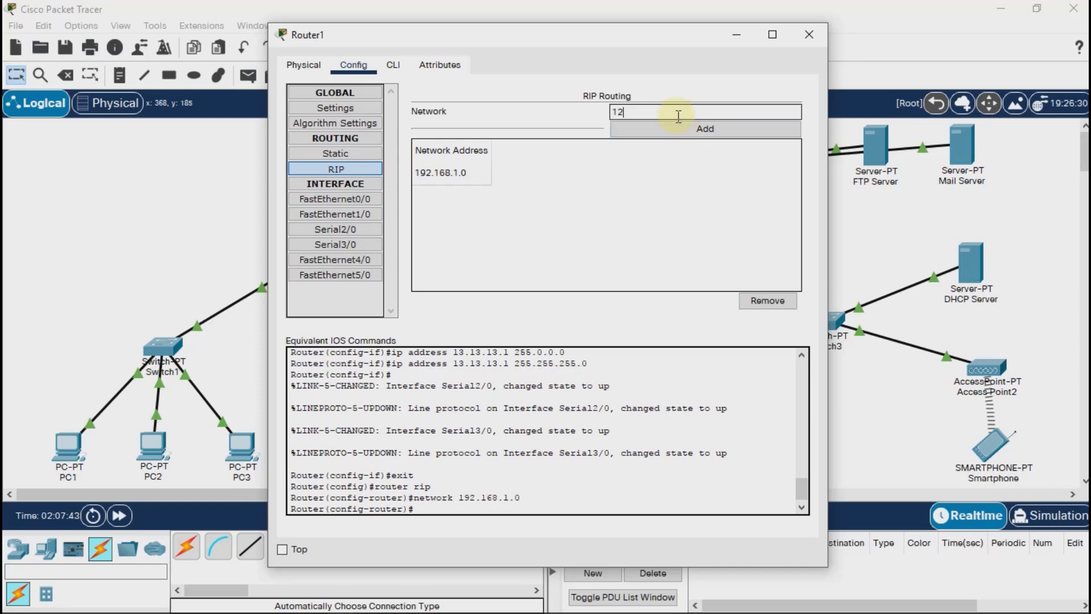
type(".12.12.0")
left_click(690, 125)
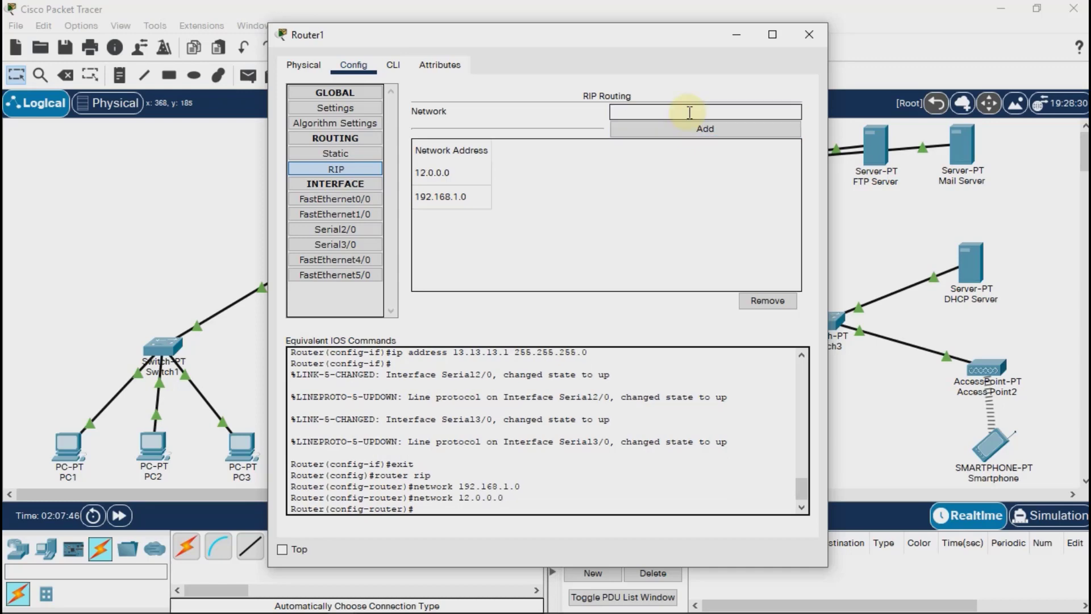
Add the network 13.13.13.0 to Router1's RIP routing.
type("13.13.13.0")
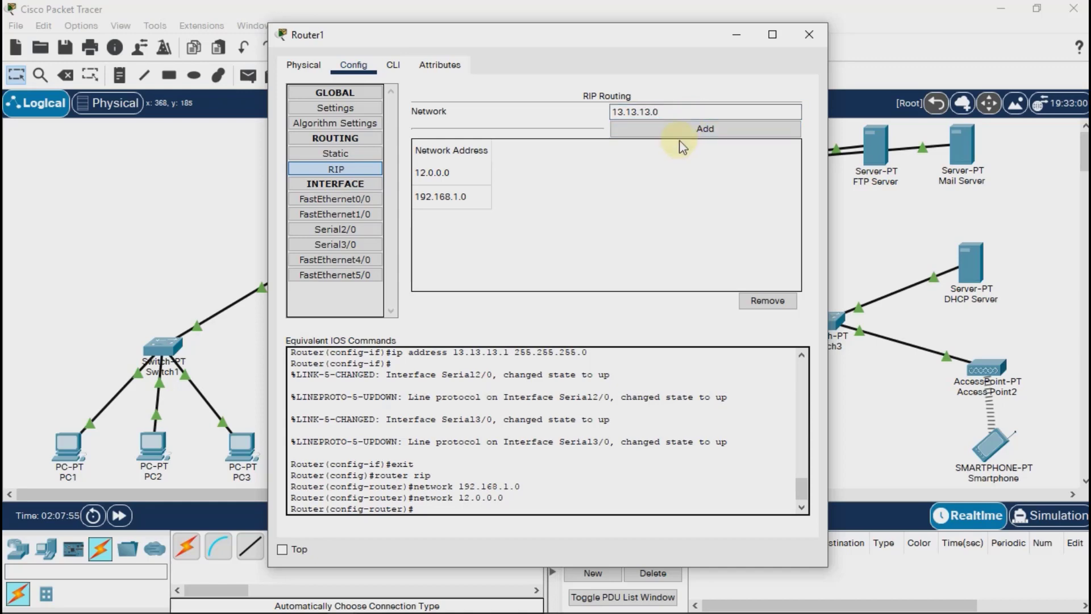
left_click(687, 135)
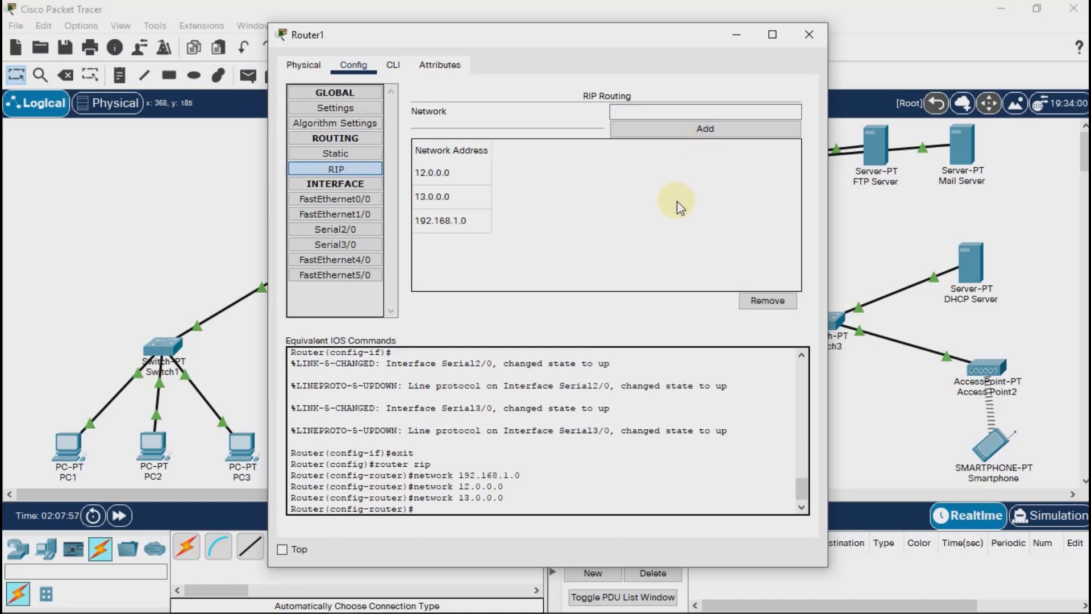
Run the commands no auto-summary and version 2 in Router1's command-line RIP configuration.
left_click(392, 66)
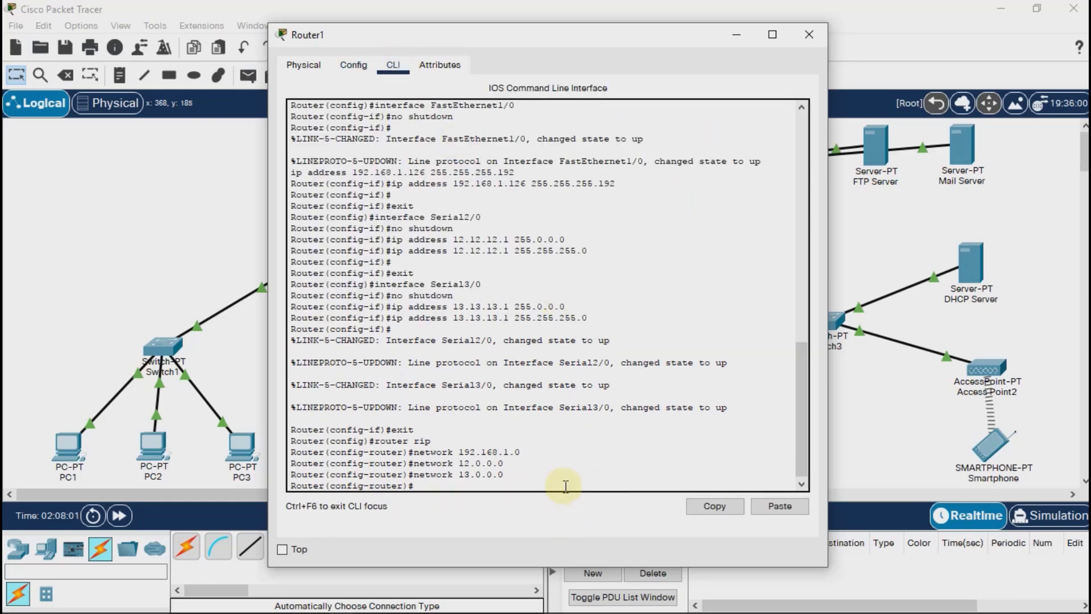
type("no auto-summary")
key("Return")
type("v")
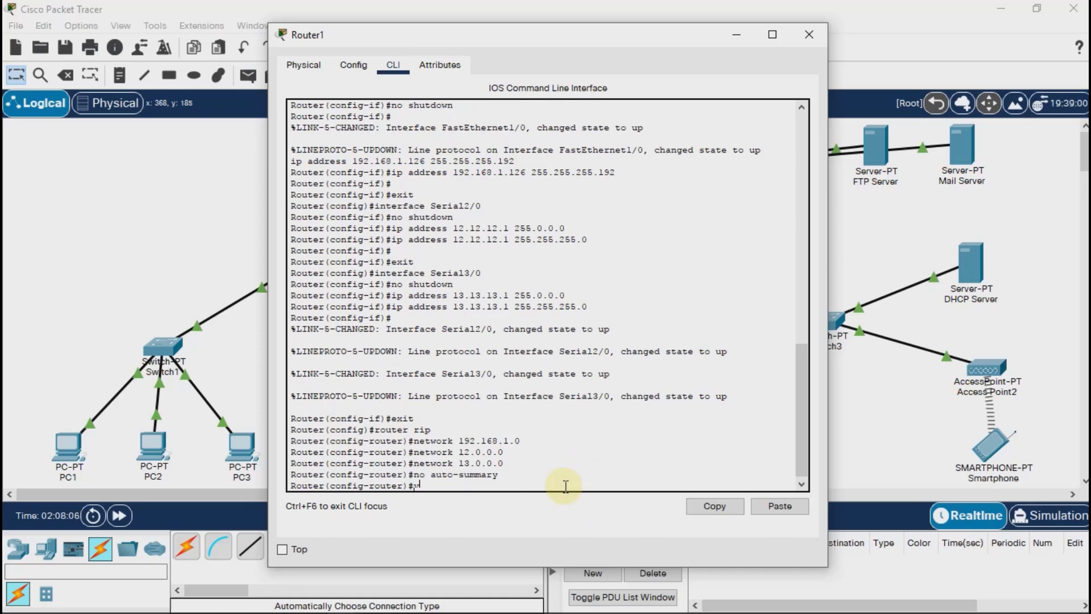
type("ersion 2")
key("Return")
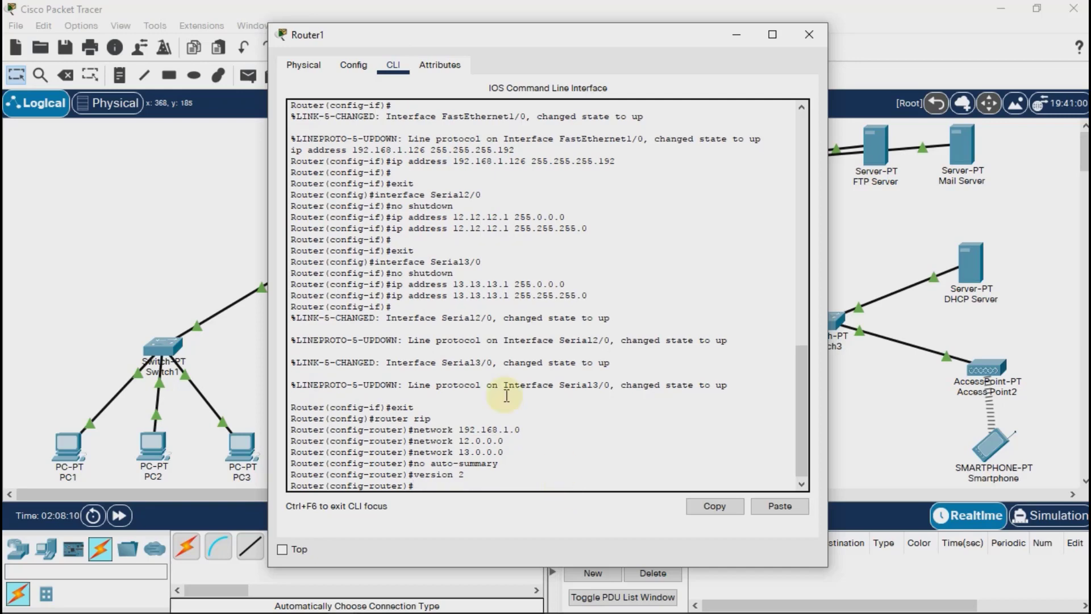
Save Router1's running configuration to NVRAM and close the router's window.
left_click(353, 65)
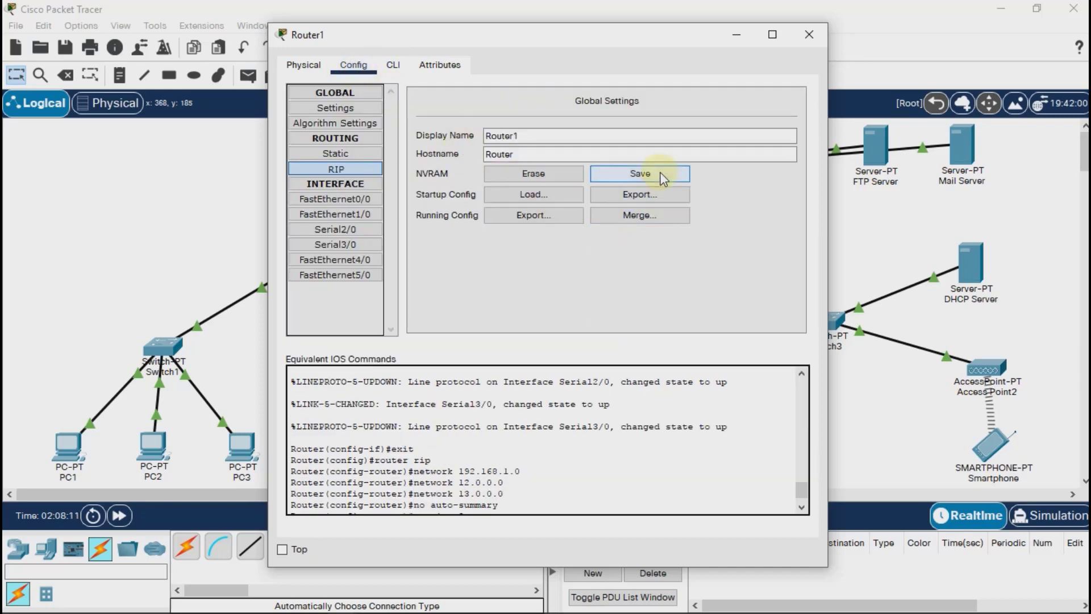
left_click(640, 173)
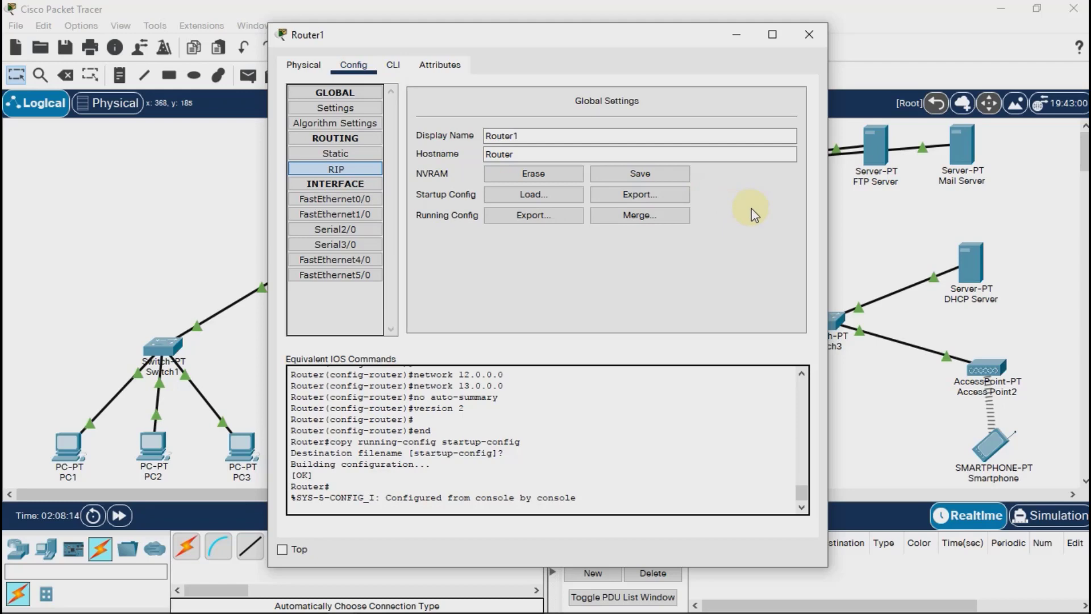
left_click(809, 34)
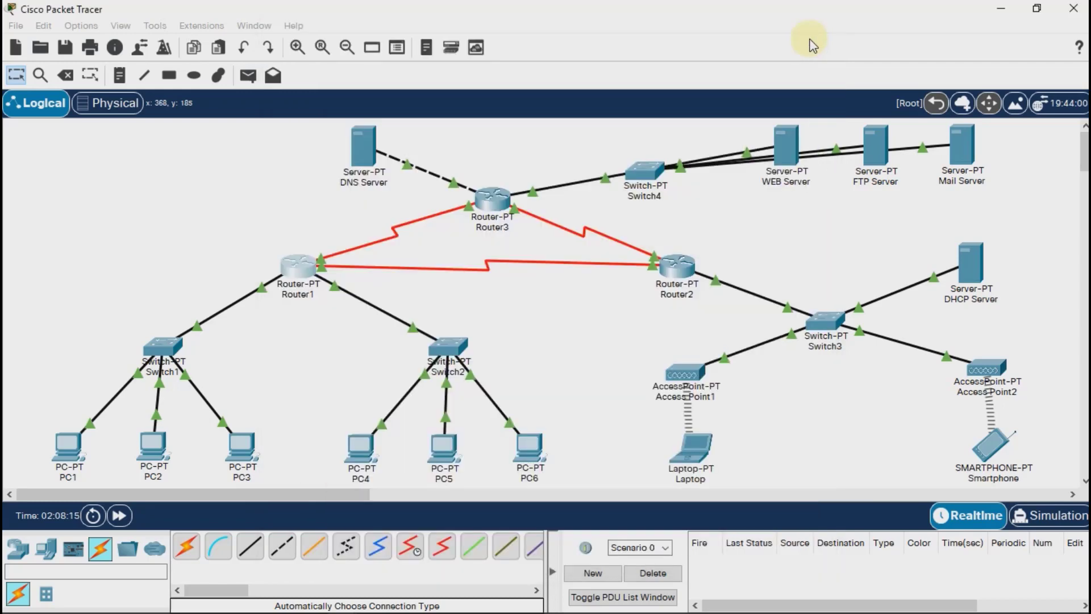
Open Router2's RIP routing settings and add the network 192.168.1.128.
left_click(677, 263)
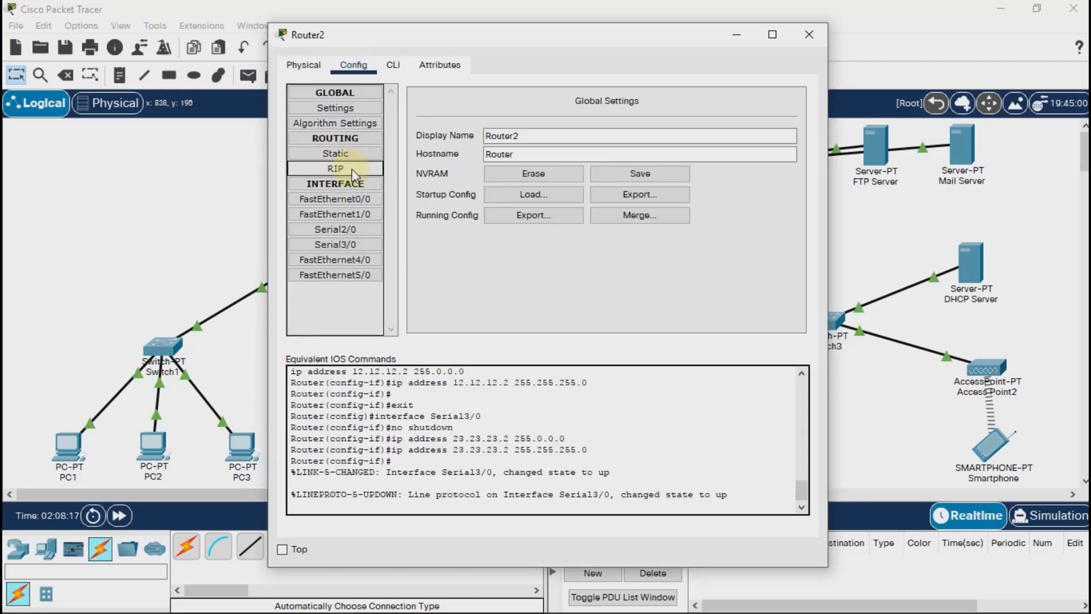
left_click(336, 169)
left_click(694, 110)
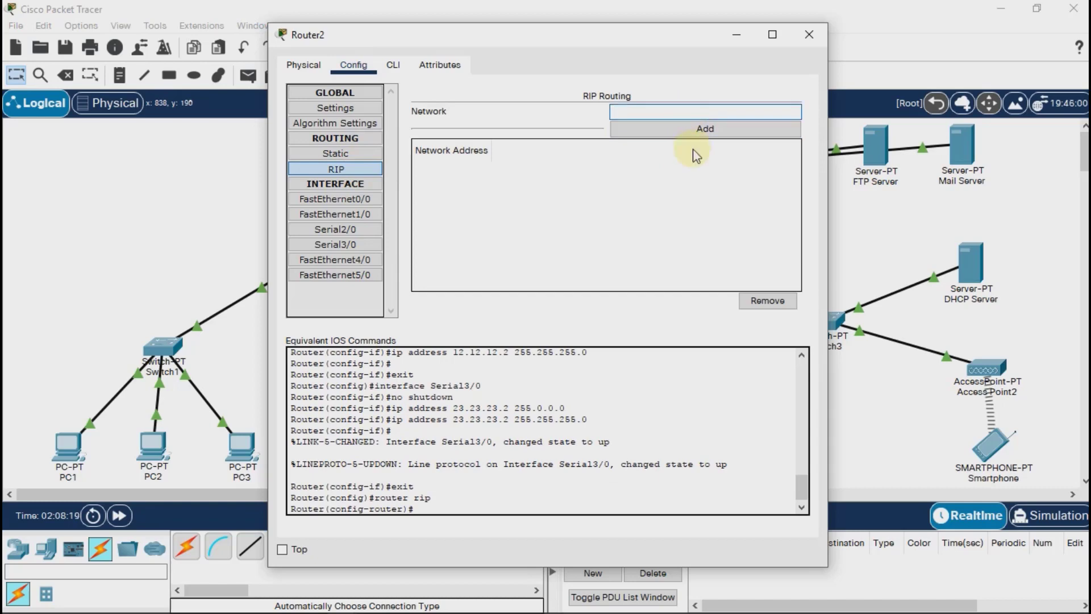
type("192.168.1.128")
left_click(706, 130)
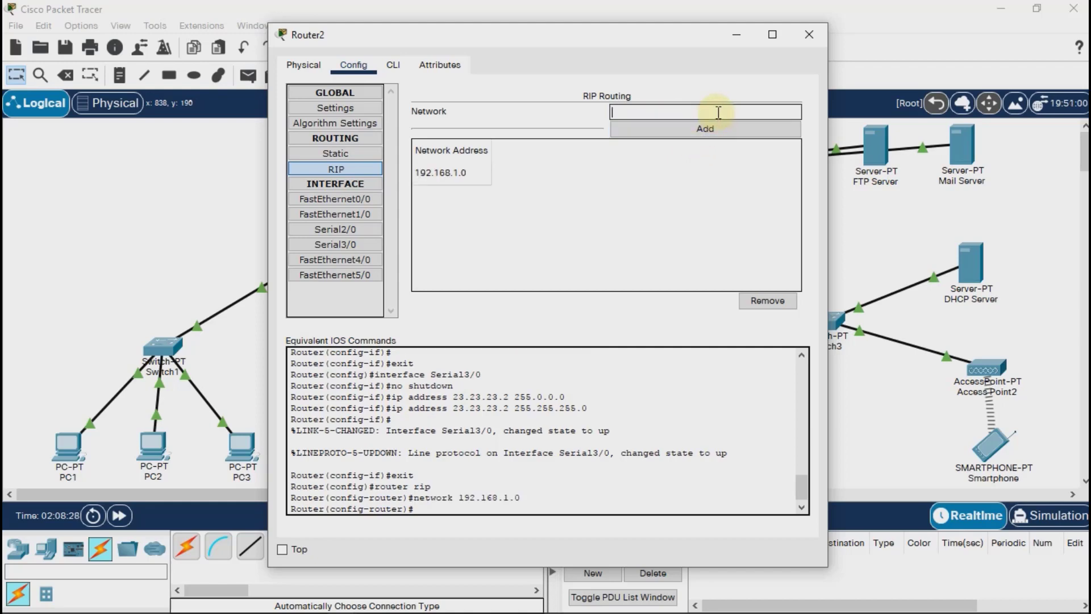
Add the networks 12.12.12.0 and 23.23.23.0 to Router2's RIP routing.
left_click(717, 116)
type("12")
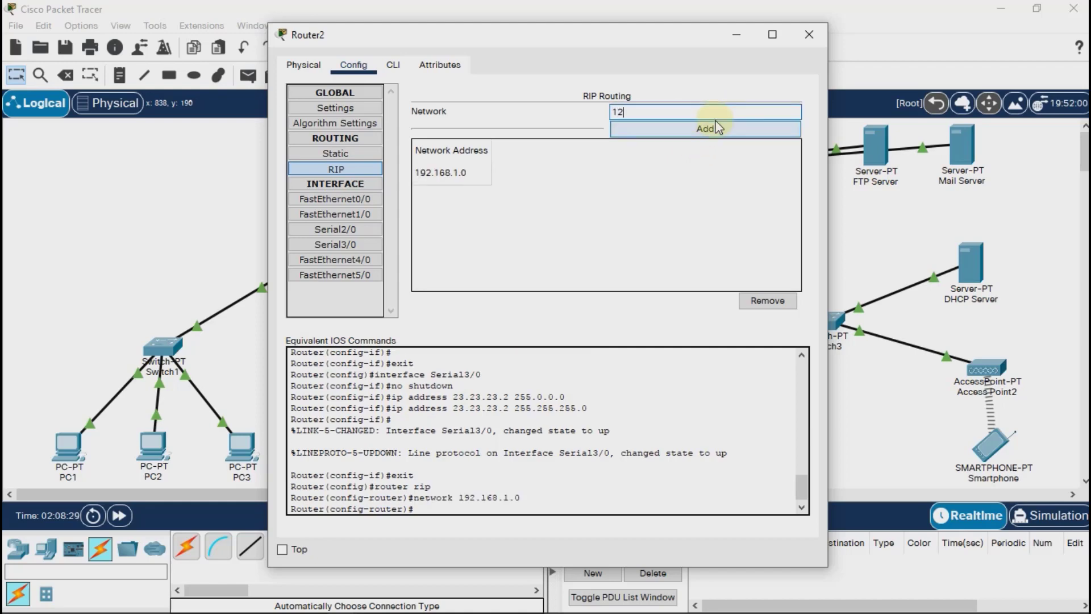
type(".12.12.0")
left_click(733, 130)
left_click(725, 116)
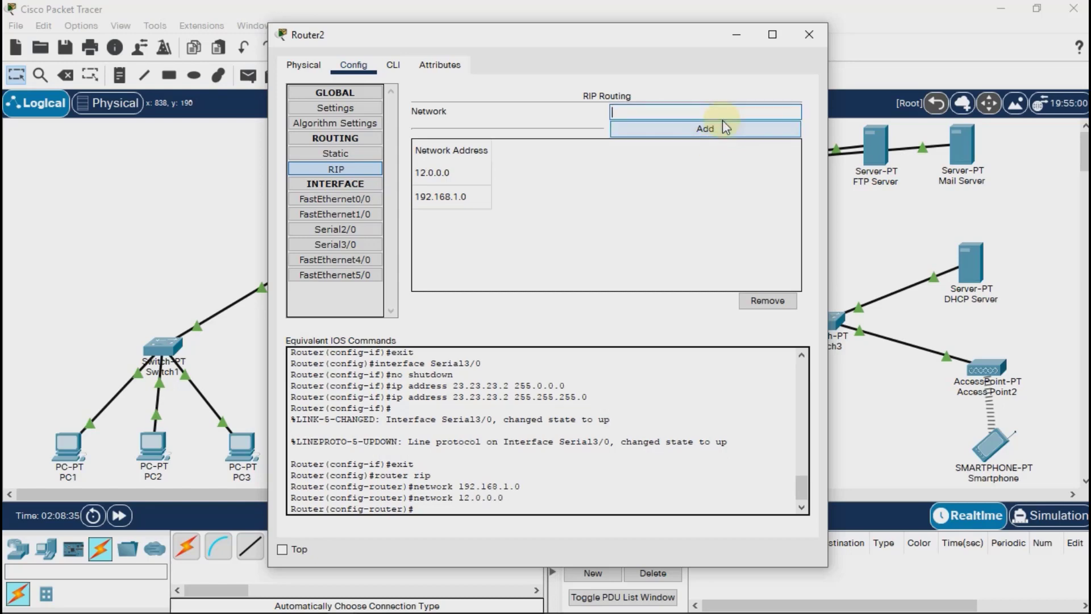
type("23.23.23.0")
left_click(721, 128)
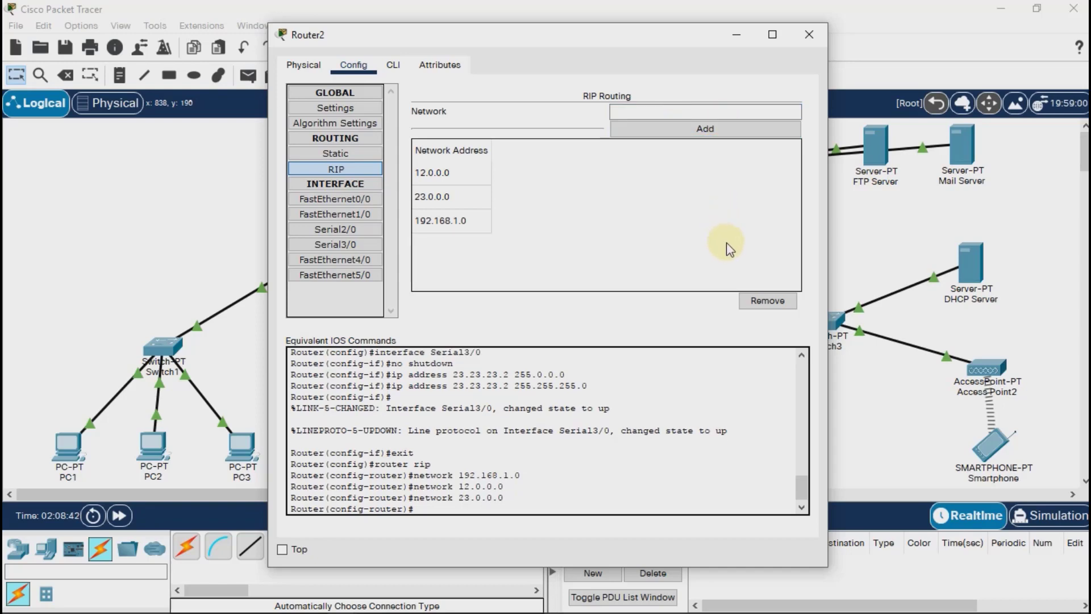
Run the commands no auto-summary and version 2 in Router2's command-line RIP configuration.
left_click(392, 66)
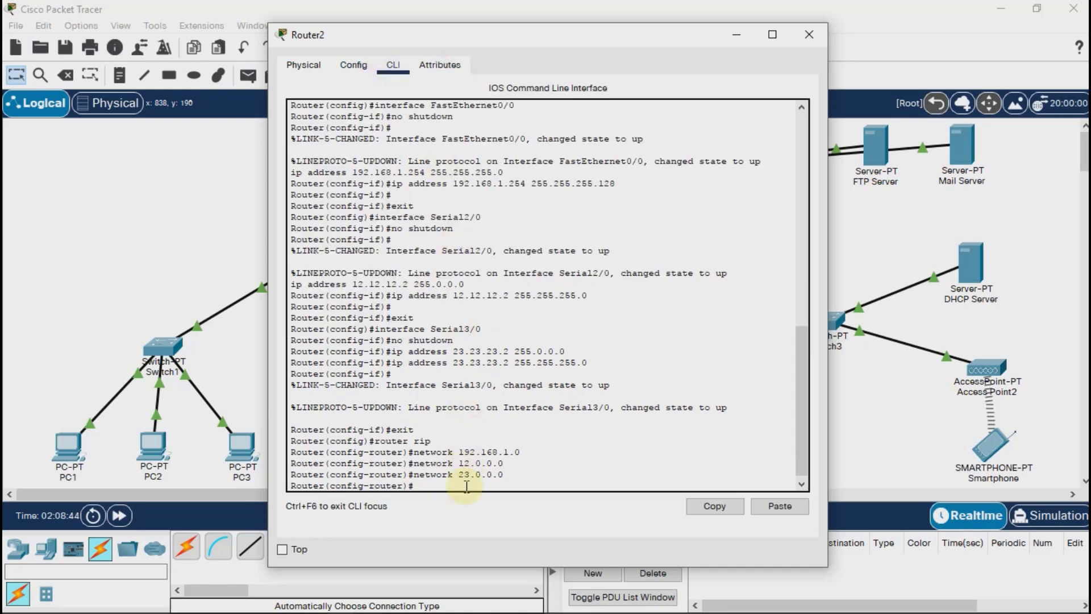
type("no auto-summary")
key("Return")
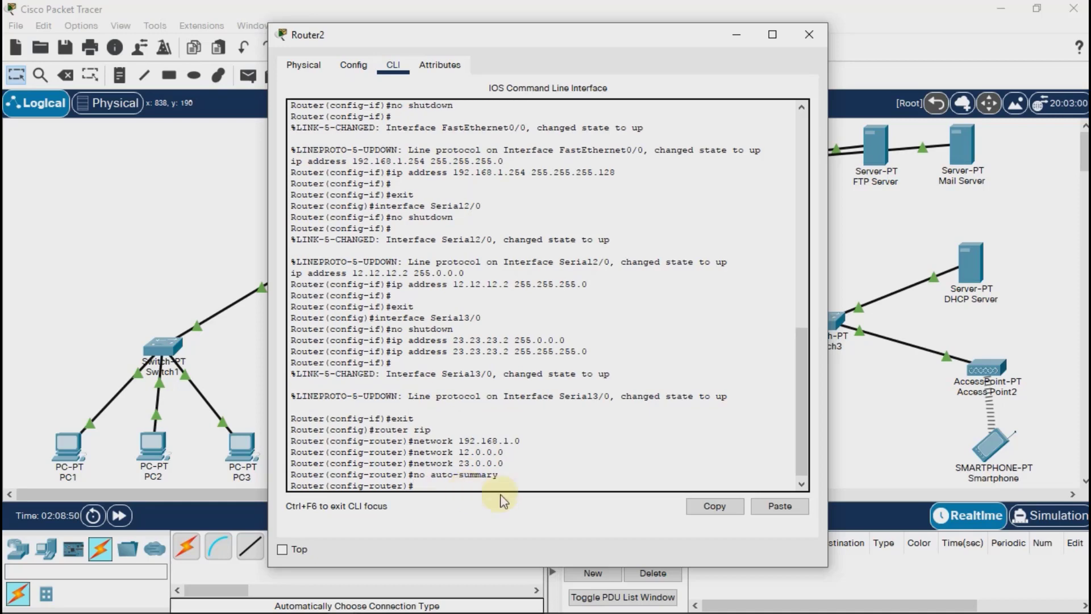
type("version 2")
key("Return")
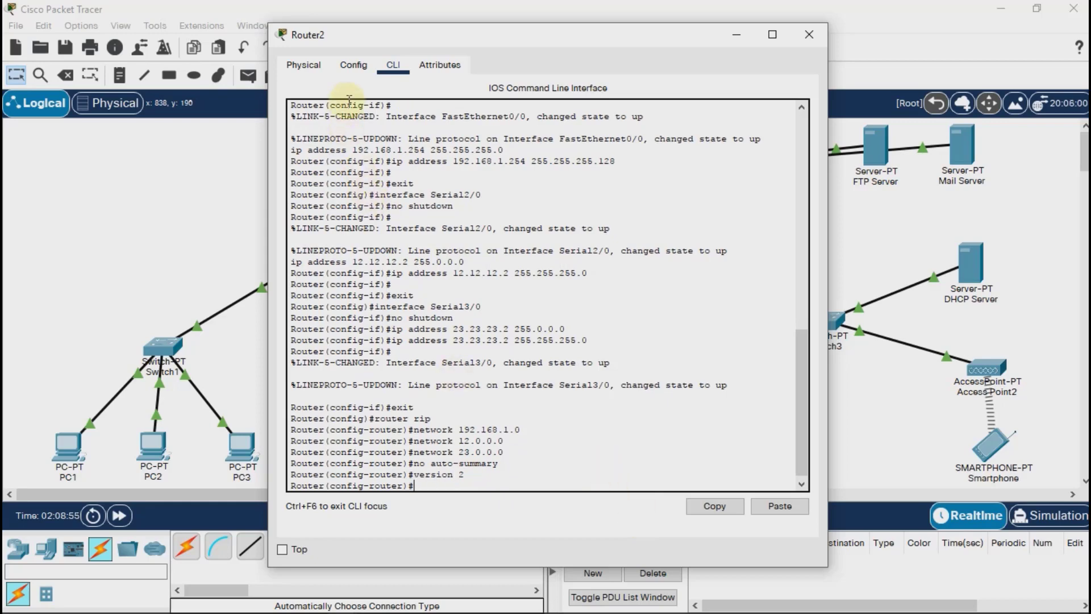
Save Router2's running configuration to NVRAM and close the router's window.
left_click(355, 69)
left_click(627, 179)
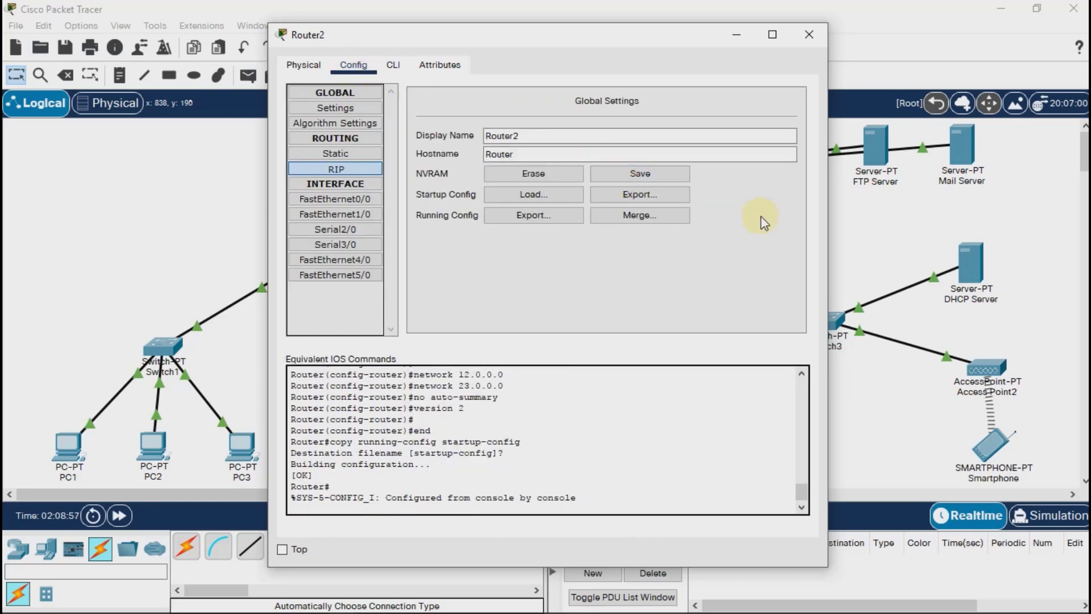
left_click(818, 33)
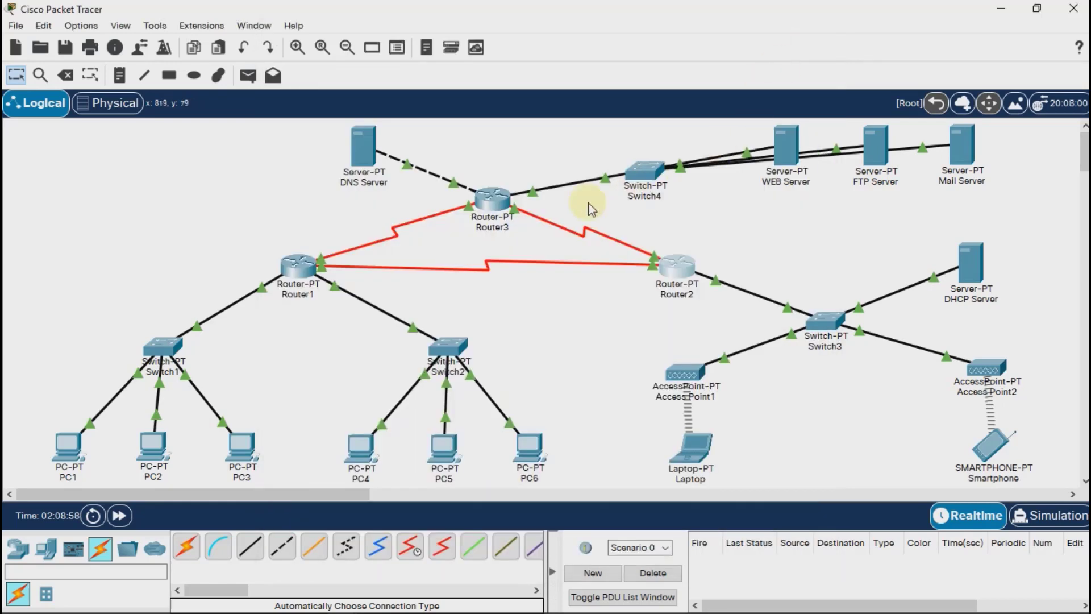
Open Router3's RIP routing settings and add the networks 13.13.13.0 and 23.23.23.0.
left_click(492, 199)
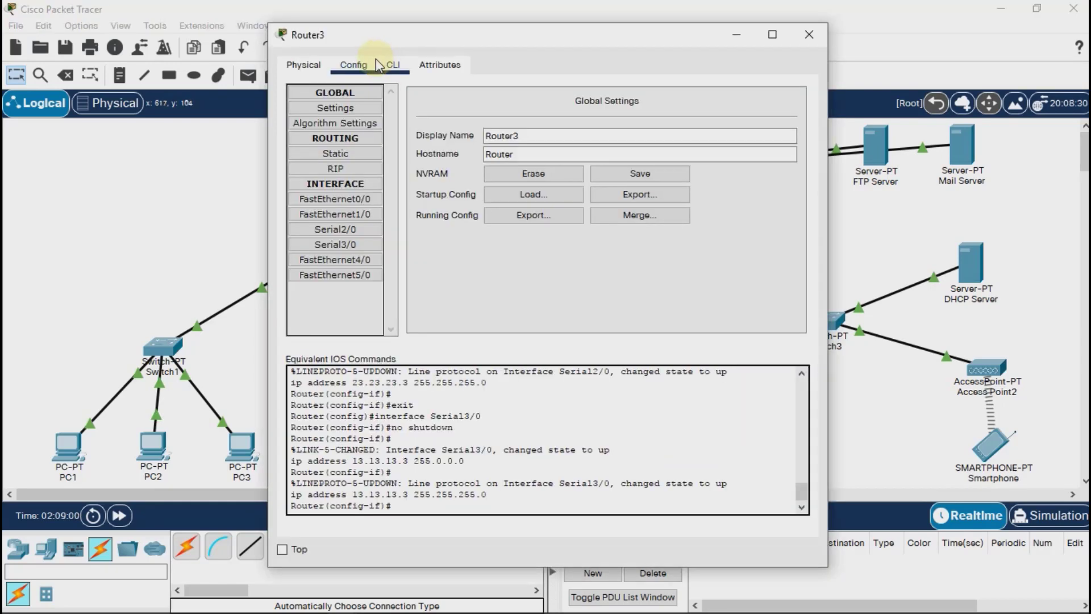
left_click(341, 168)
left_click(710, 111)
type("1")
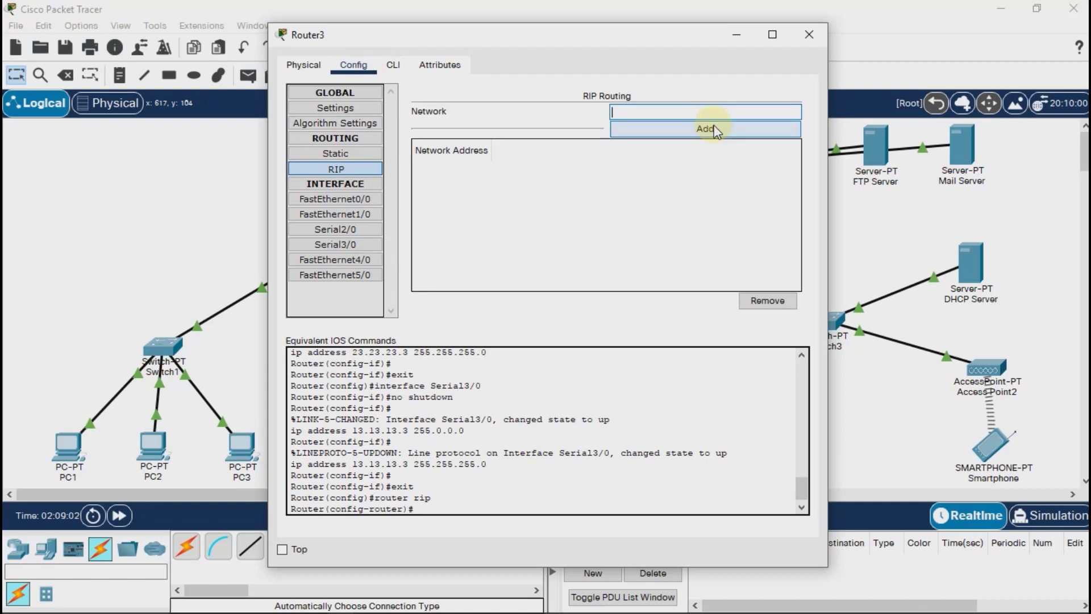
type("3.13.13.0")
left_click(715, 130)
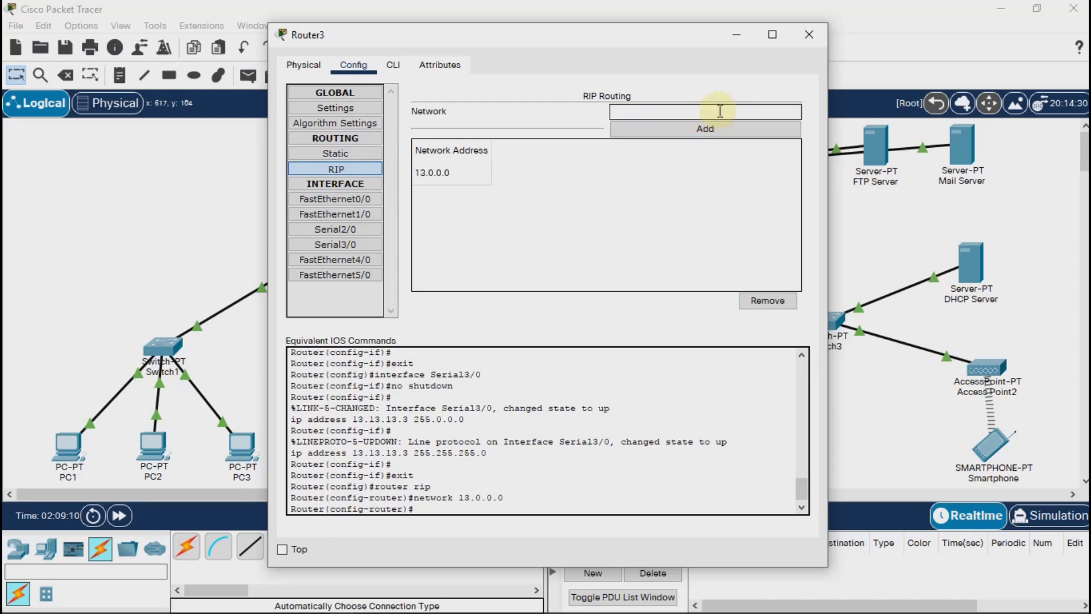
type("23.23.23.0")
left_click(715, 124)
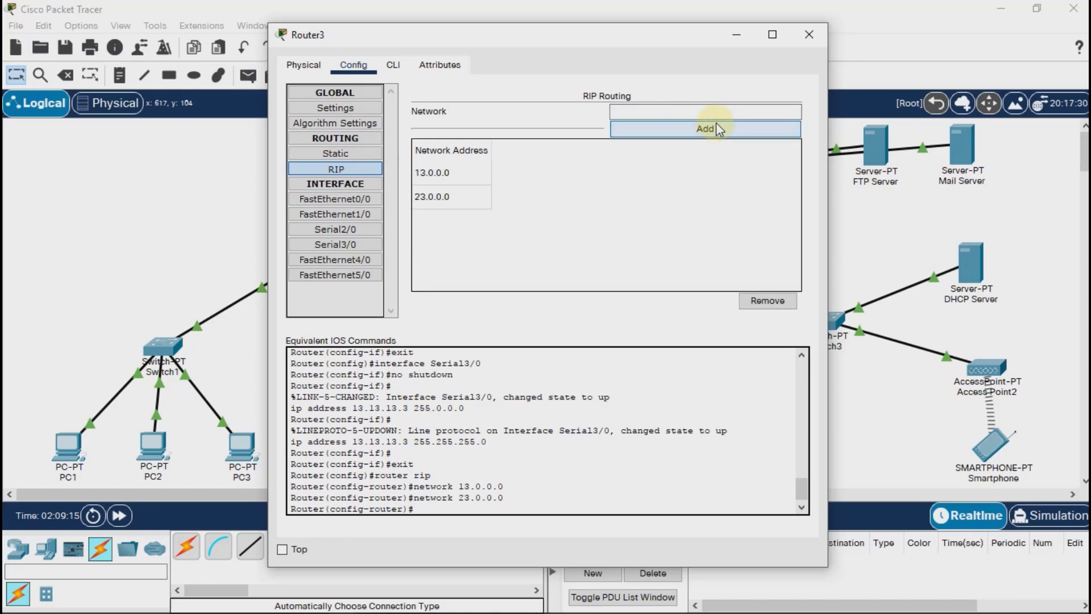
Add the networks 33.33.33.3 and 43.43.43.0 to Router3's RIP routing.
type("33.3")
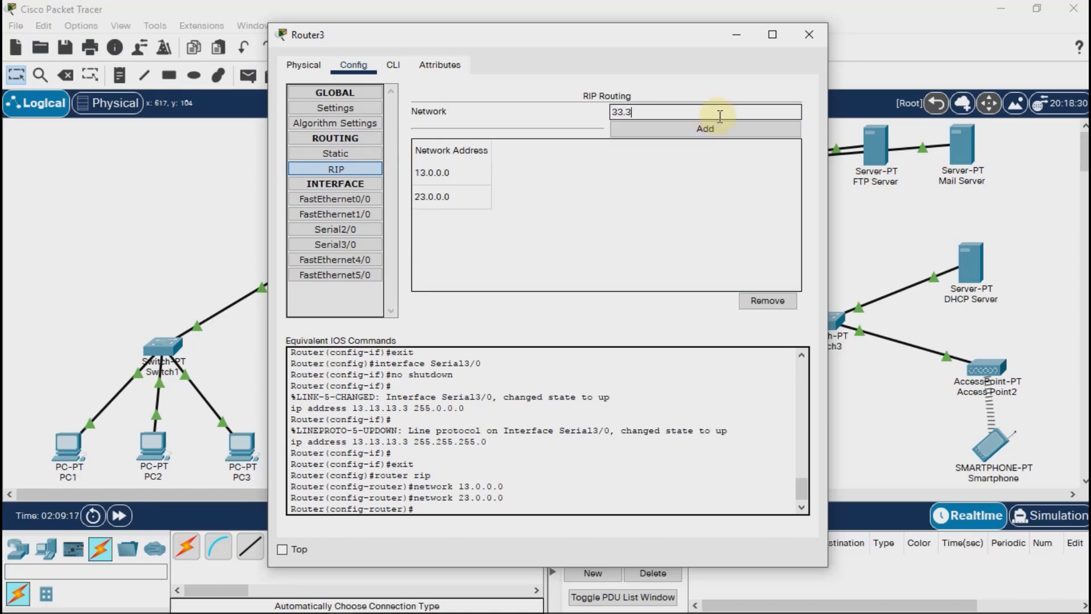
type("3.33.33.0")
left_click(718, 126)
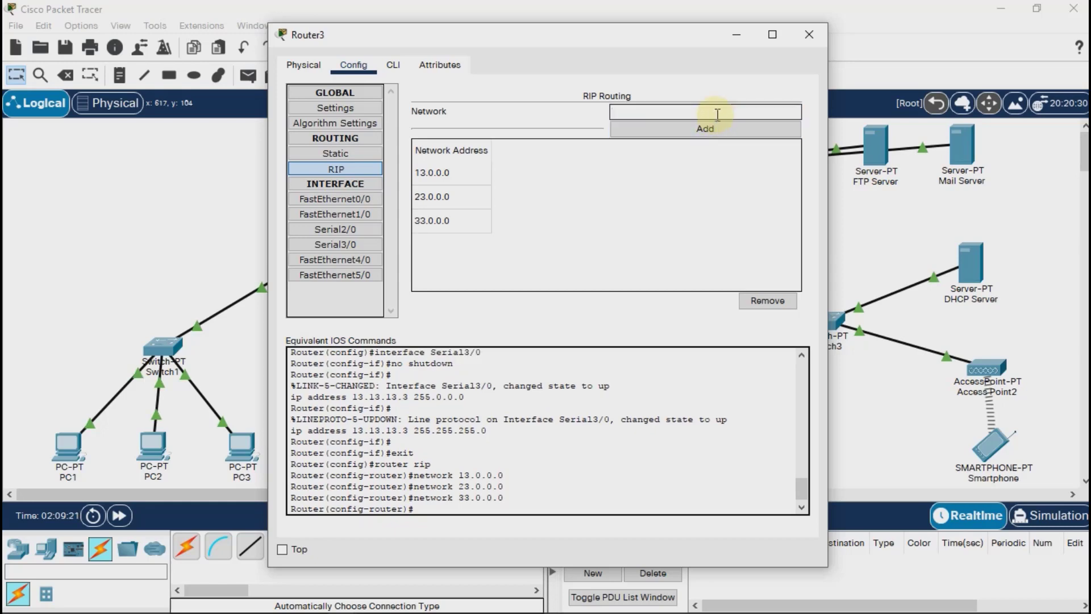
type("43.43.43.0")
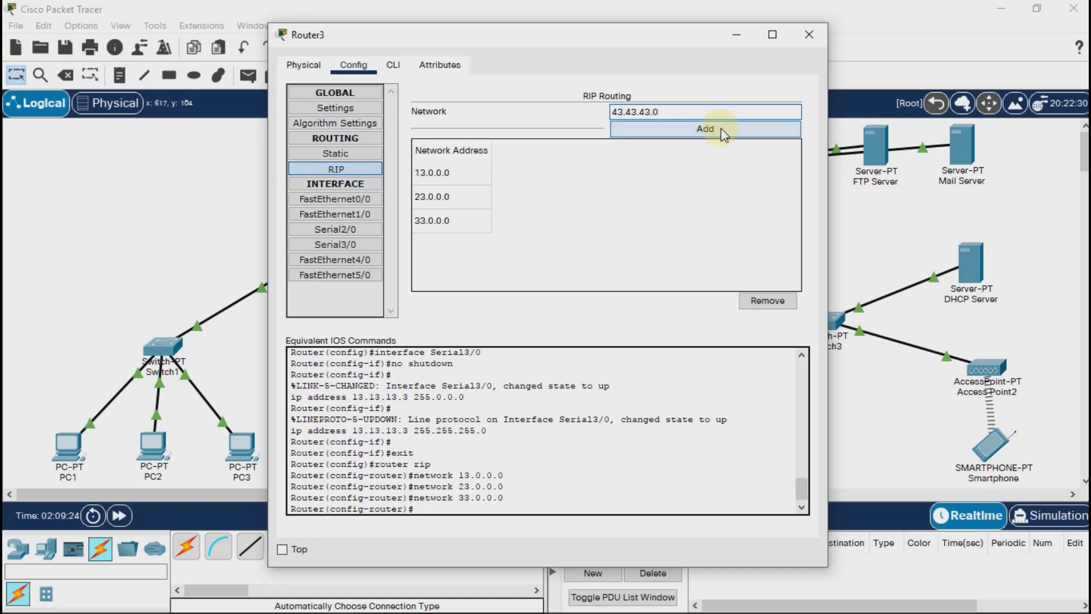
left_click(718, 127)
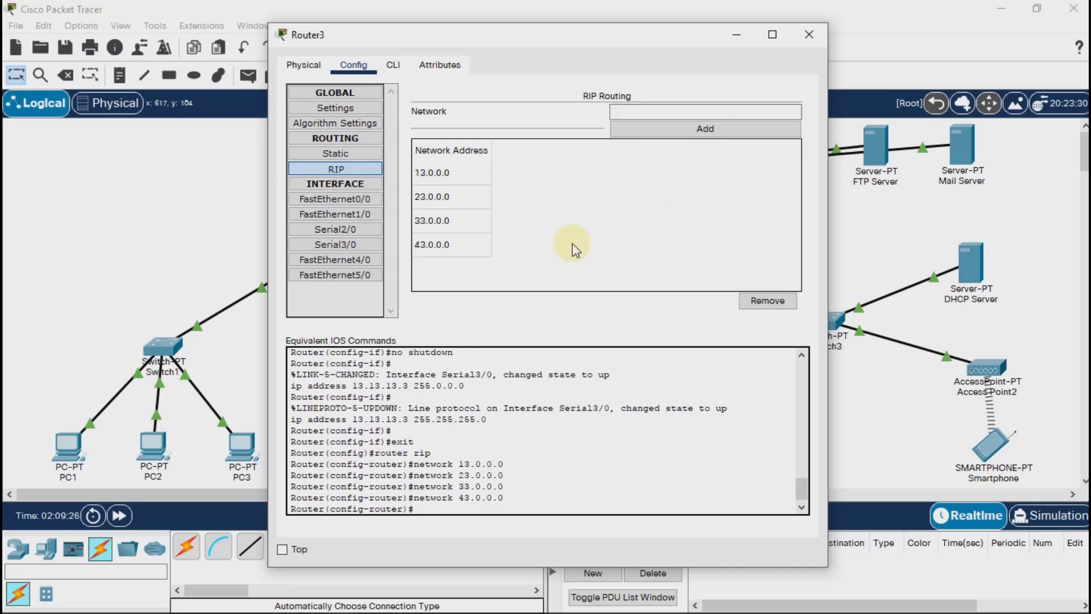
Run the commands no auto-summary and version 2 in Router3's command-line RIP configuration.
left_click(393, 65)
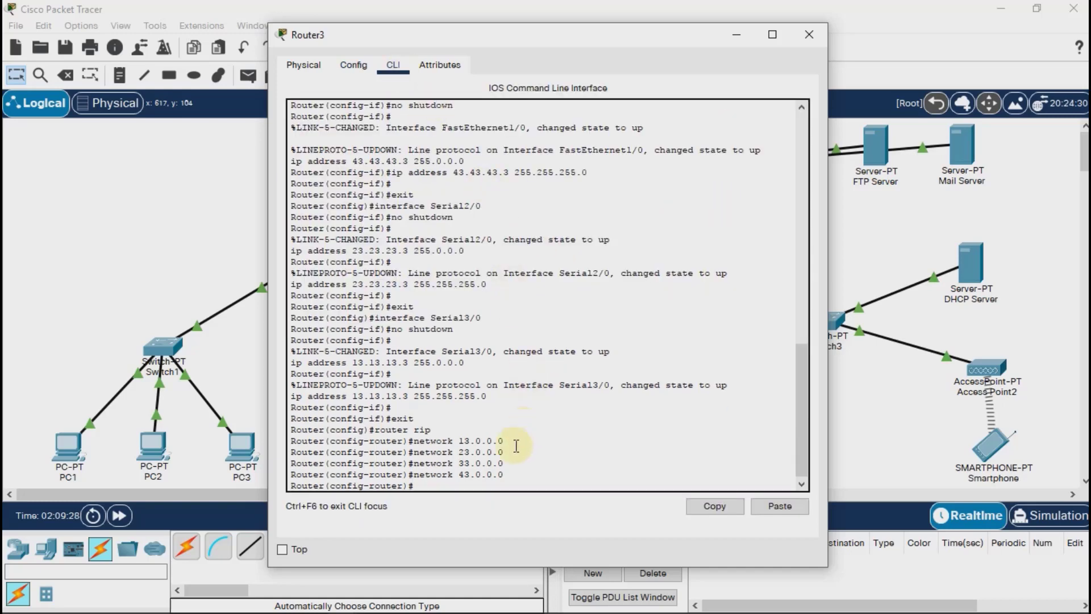
type("no auto-summary")
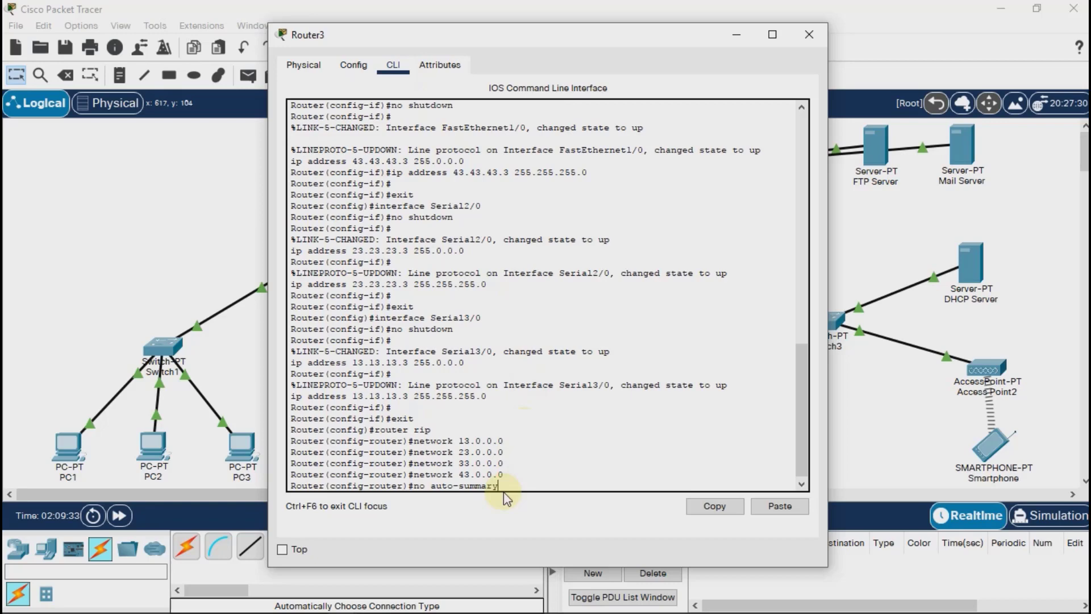
key("Return")
type("versi")
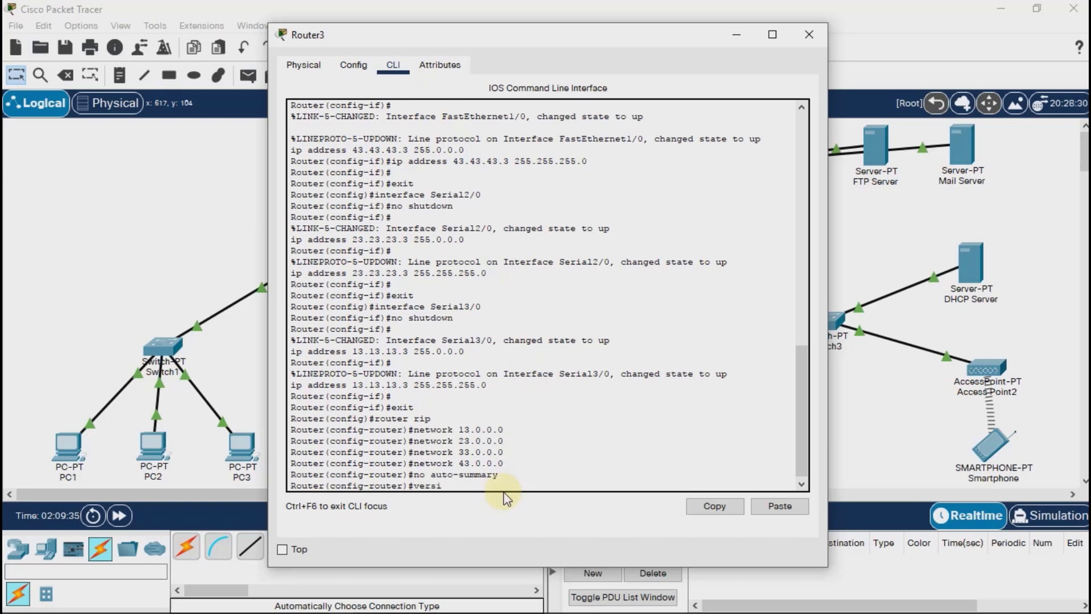
type("on 2")
key("Return")
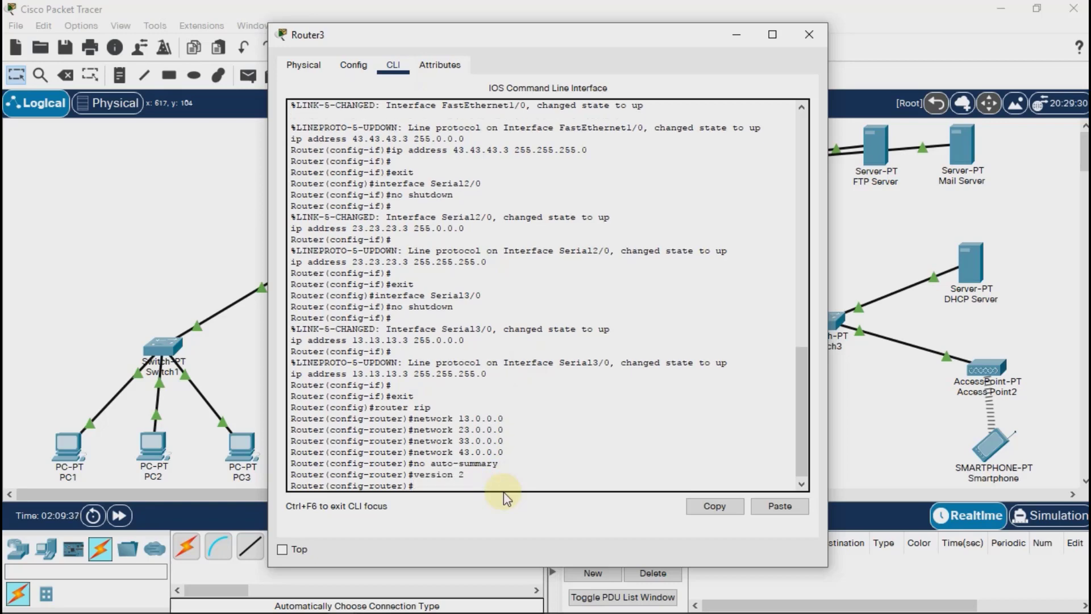
Save Router3's running configuration to NVRAM and close the router's window.
left_click(357, 66)
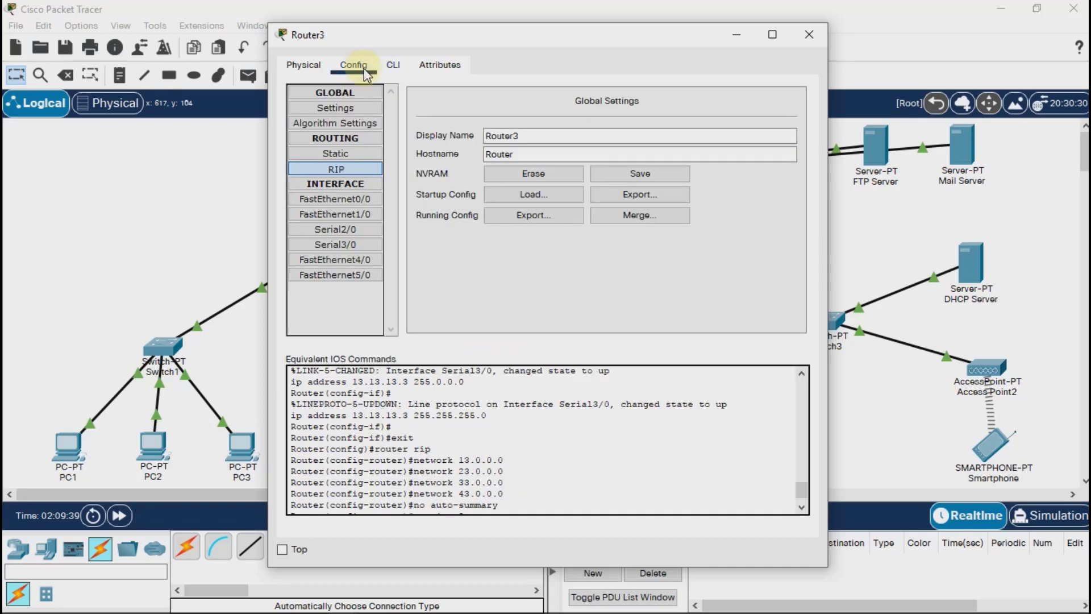
left_click(665, 173)
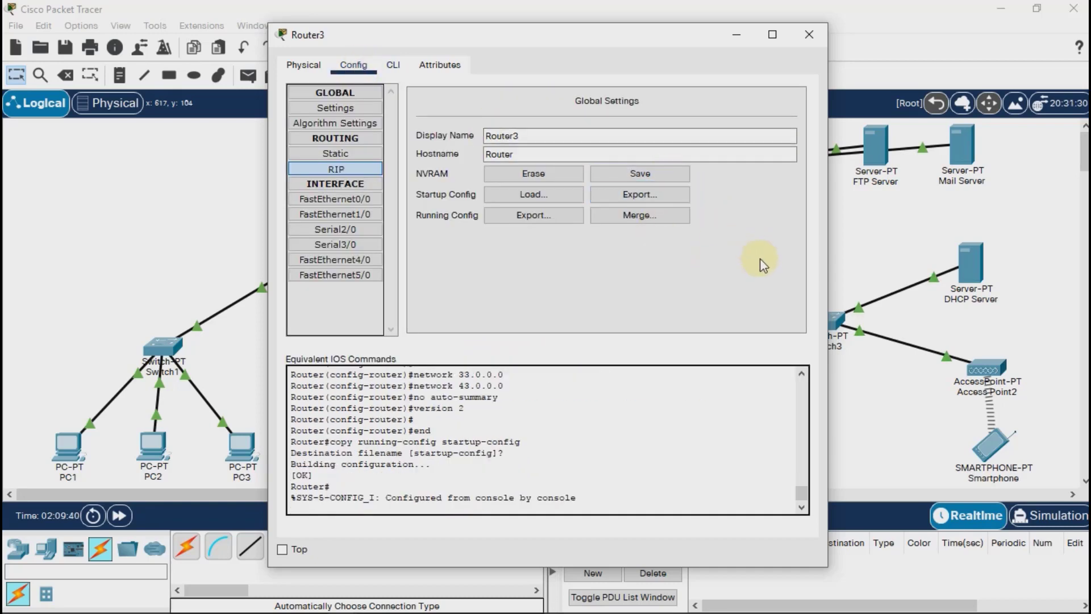
left_click(815, 36)
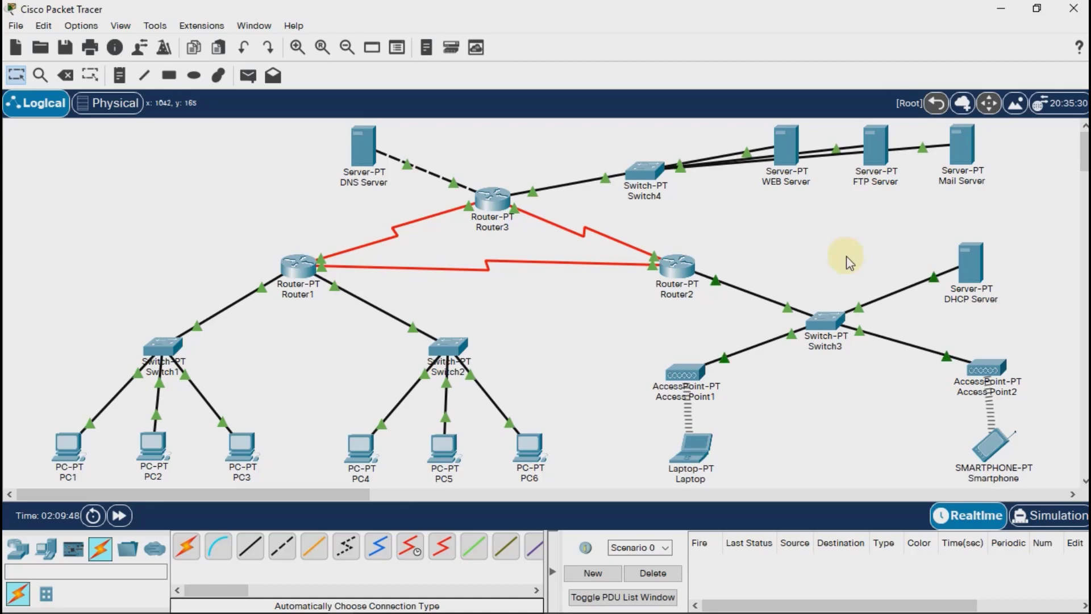
Open the DHCP Server's IP configuration and set its static IPv4 address to 192.168.1.253.
left_click(969, 260)
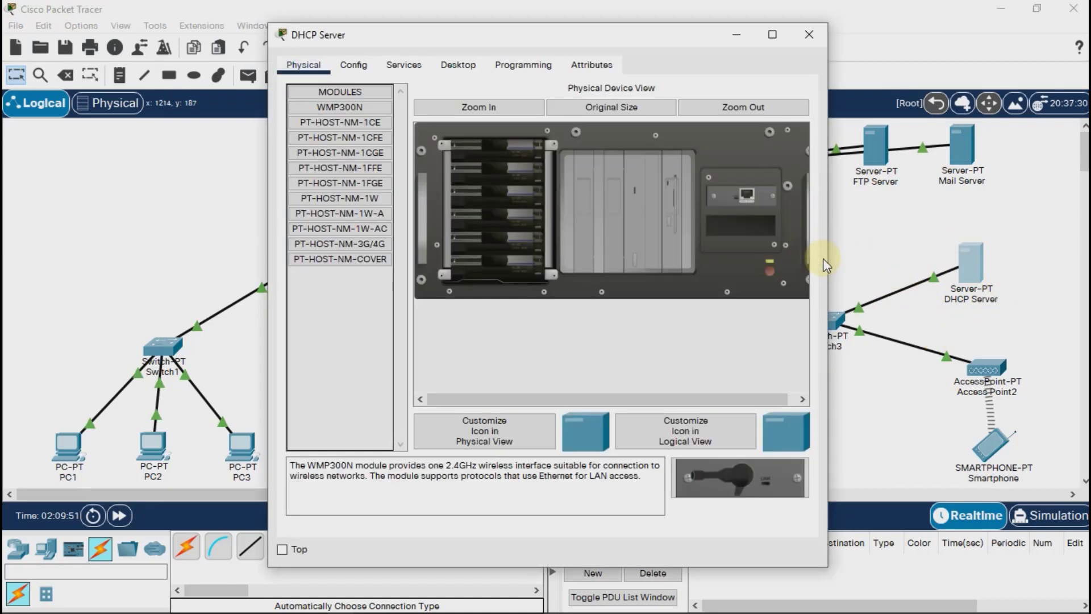
left_click(470, 68)
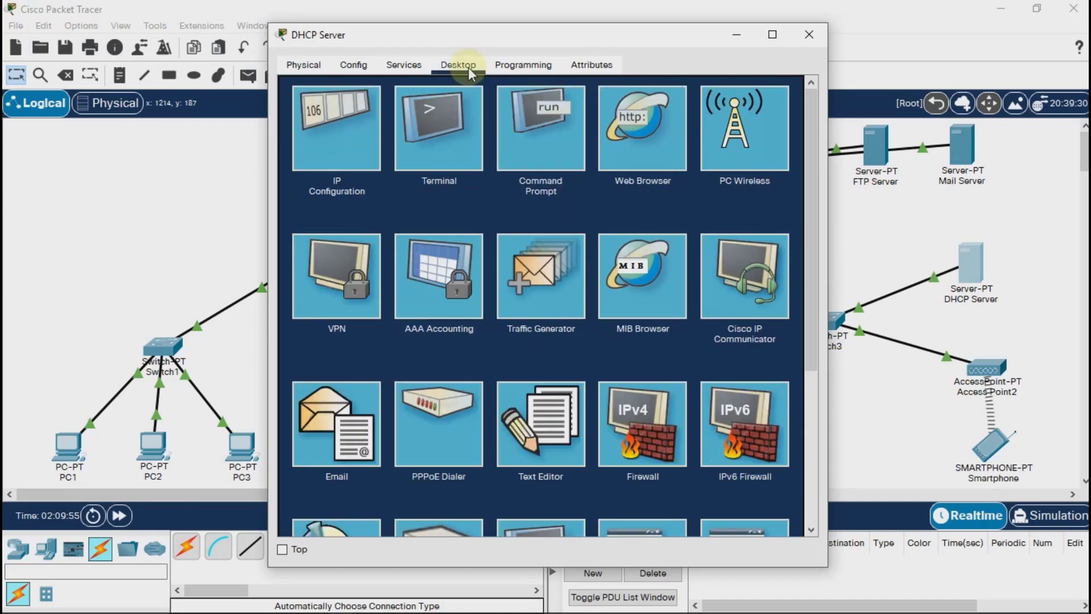
left_click(339, 134)
left_click(563, 158)
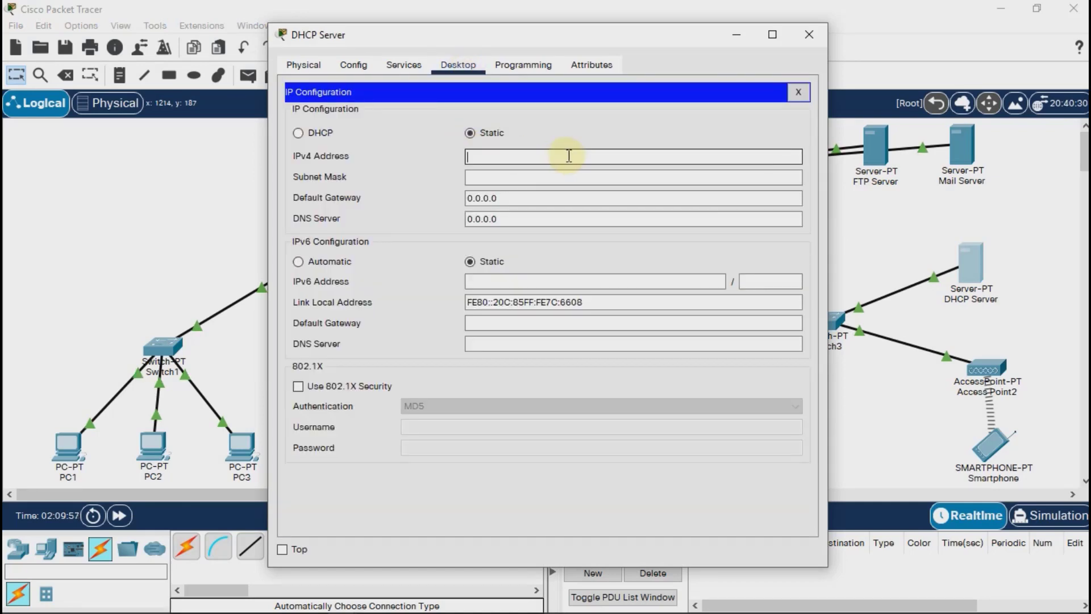
type("192.168.1.253")
Set the DHCP Server's subnet mask to 255.255.255.128 and its default gateway to 192.168.1.254.
left_click(577, 170)
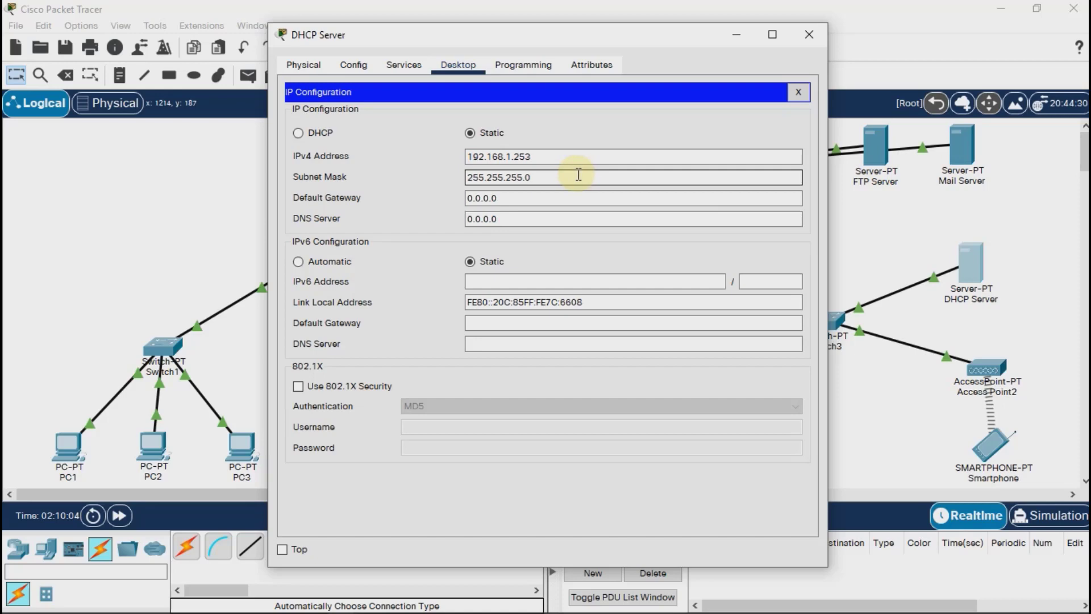
type("128")
key("Tab")
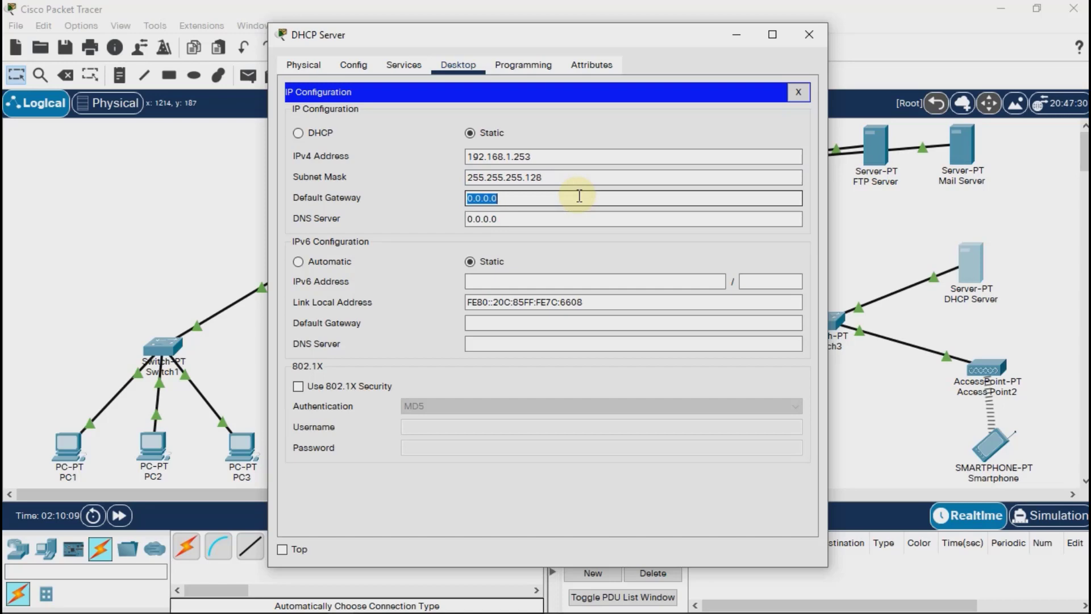
type("192.168.1.254")
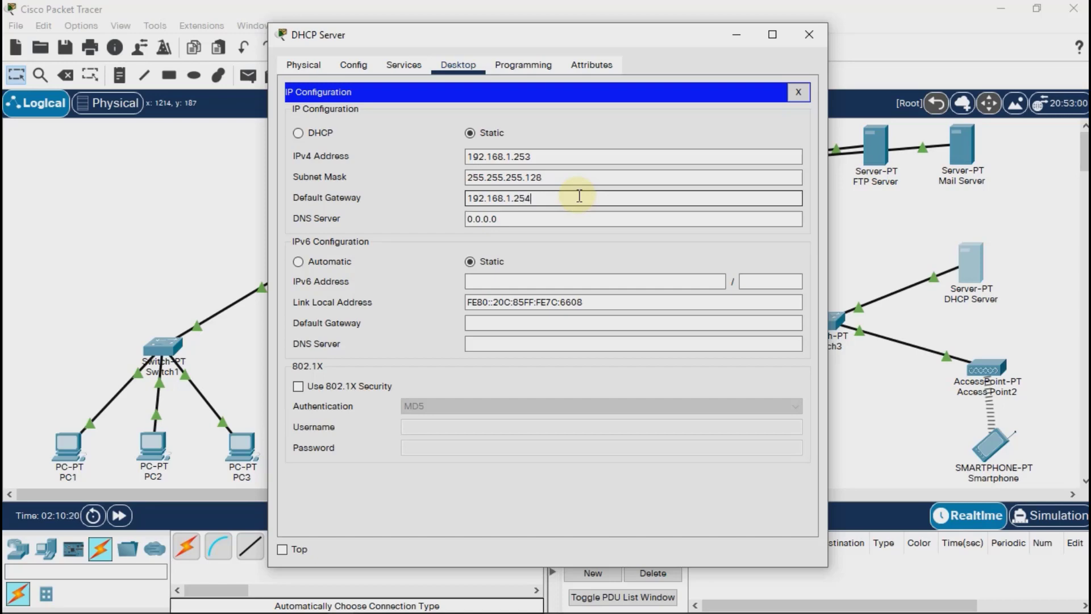
Turn on the DHCP service on the DHCP Server.
left_click(406, 67)
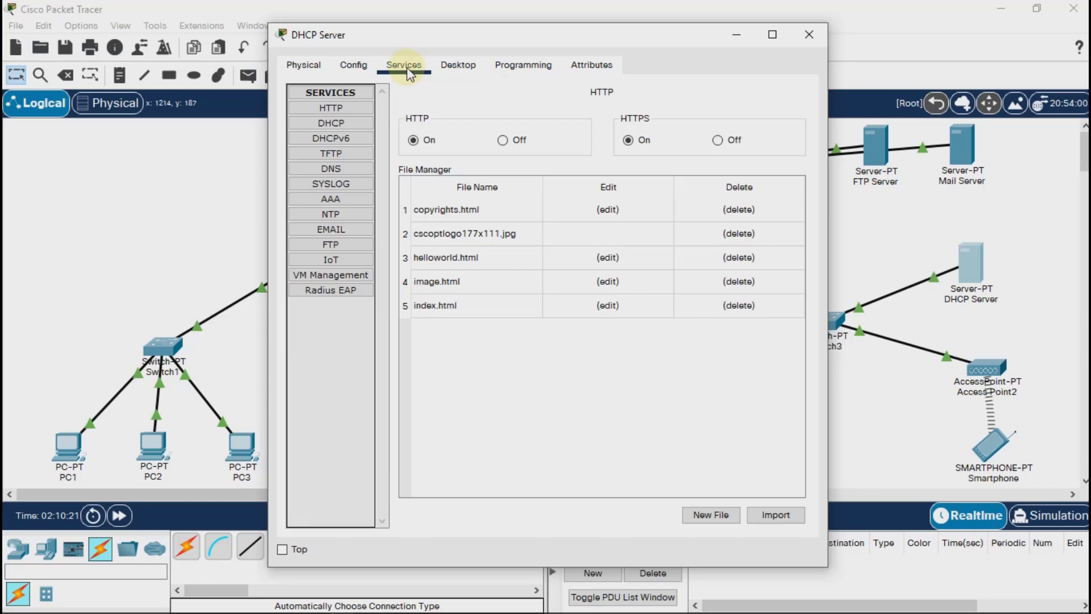
left_click(346, 122)
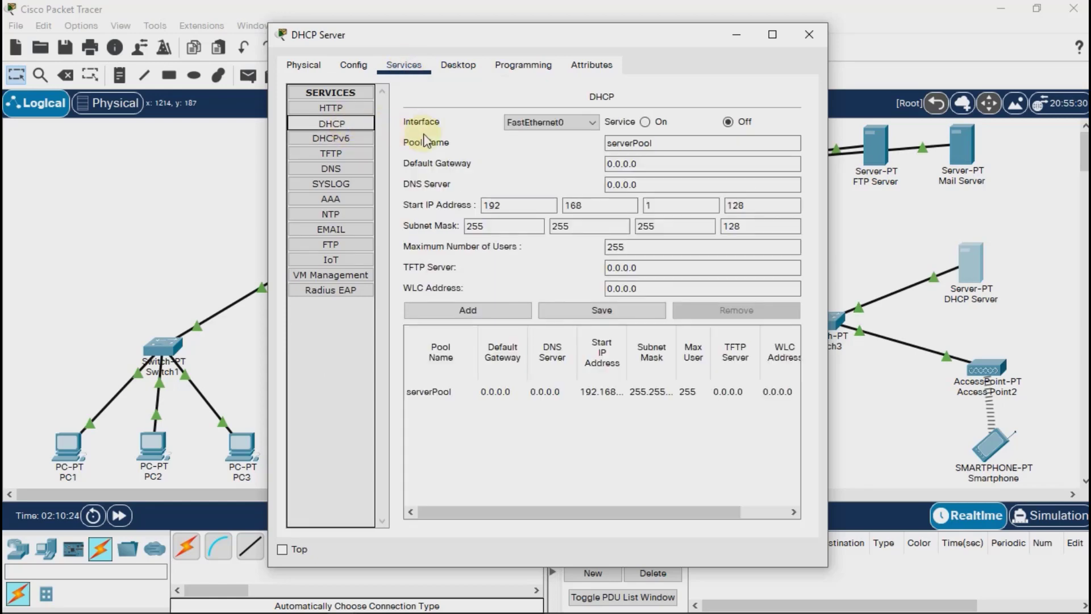
left_click(647, 125)
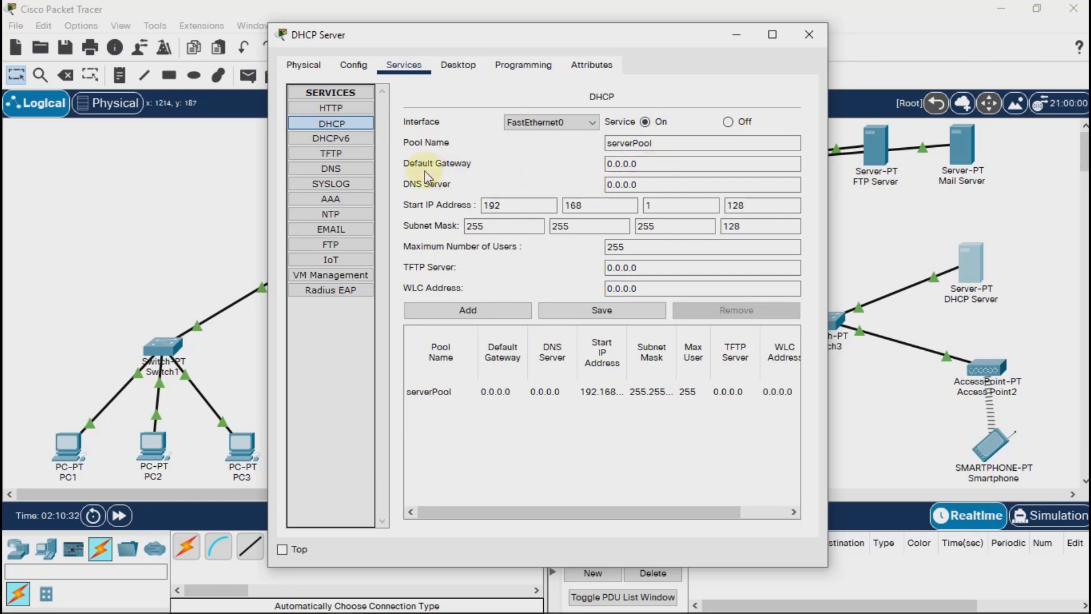
Save serverPool with default gateway 192.168.1.254 and DNS server 33.33.33.1, and close the DHCP Server's window.
left_click_drag(607, 164, 641, 164)
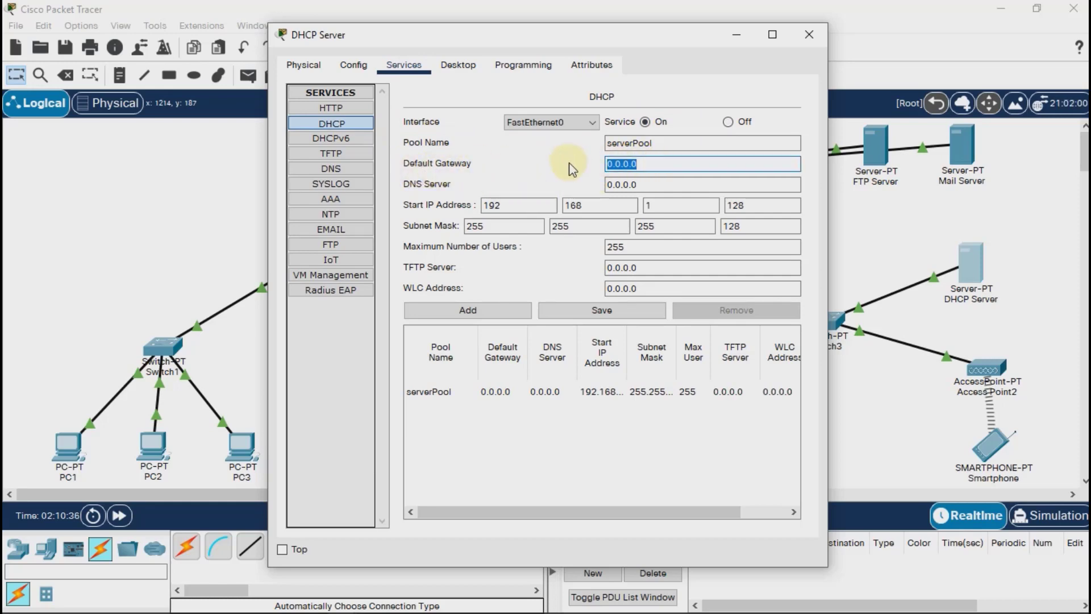
type("192.168.1.254")
key("Tab")
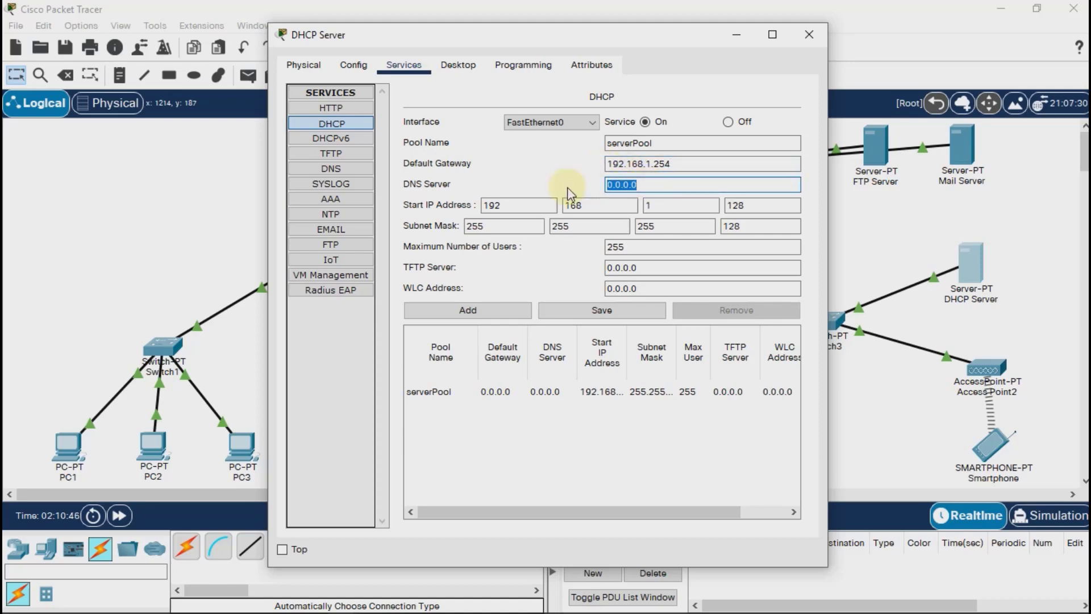
type("33.33.33")
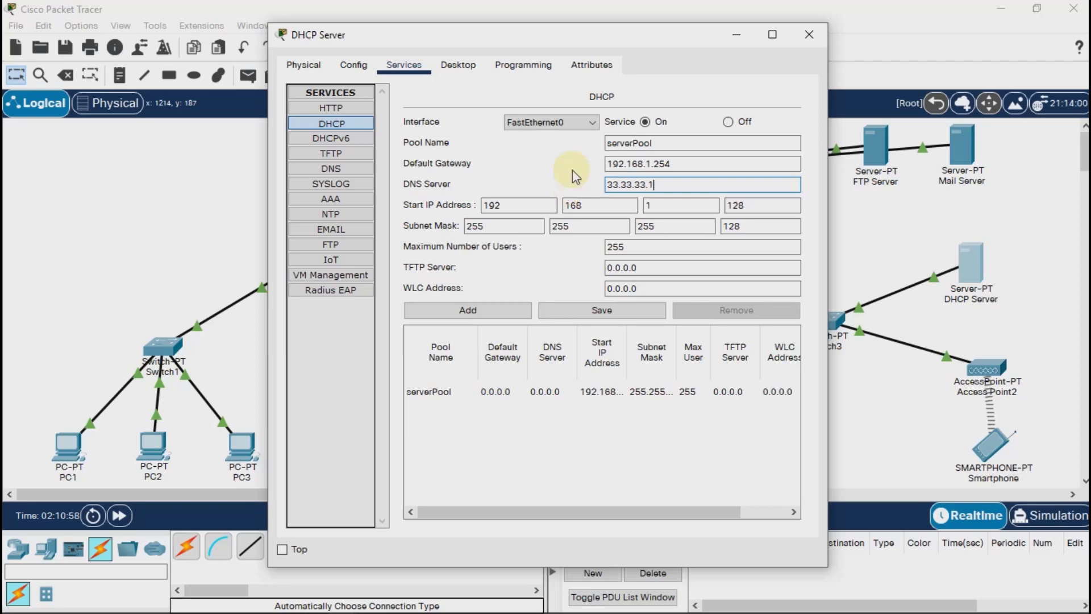
type(".1")
left_click(615, 308)
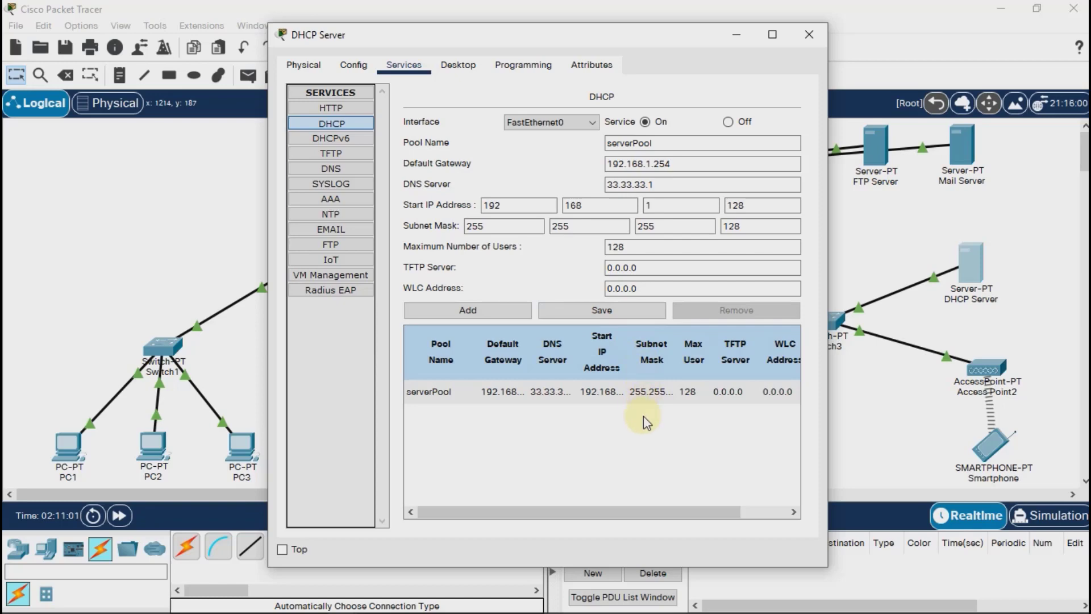
left_click(810, 45)
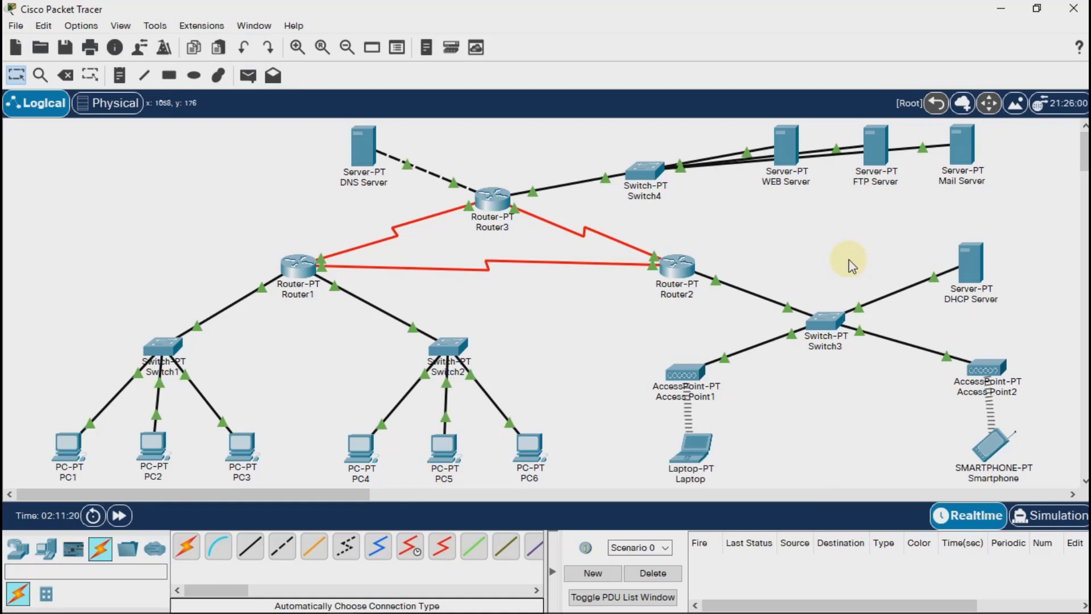
Open the FTP Server's IP configuration and set its static IPv4 address to 43.43.43.2.
left_click(875, 144)
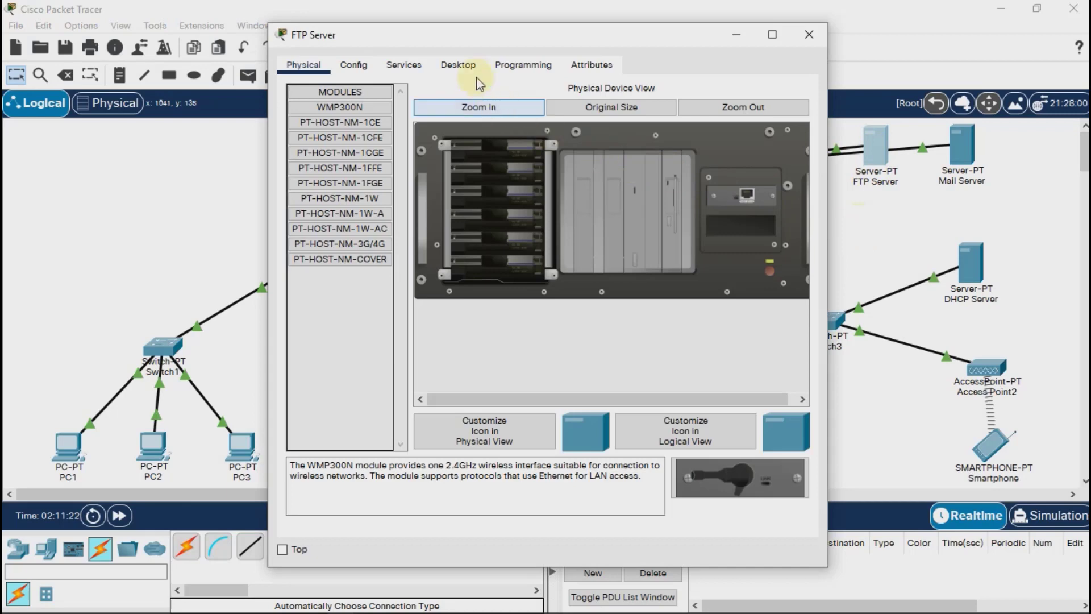
left_click(458, 66)
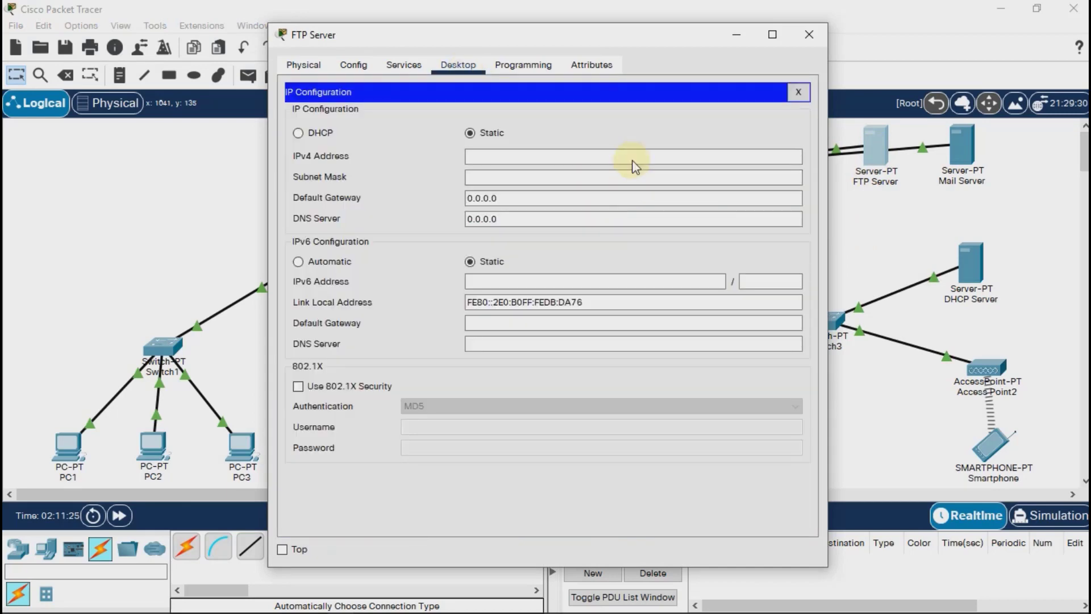
left_click(634, 159)
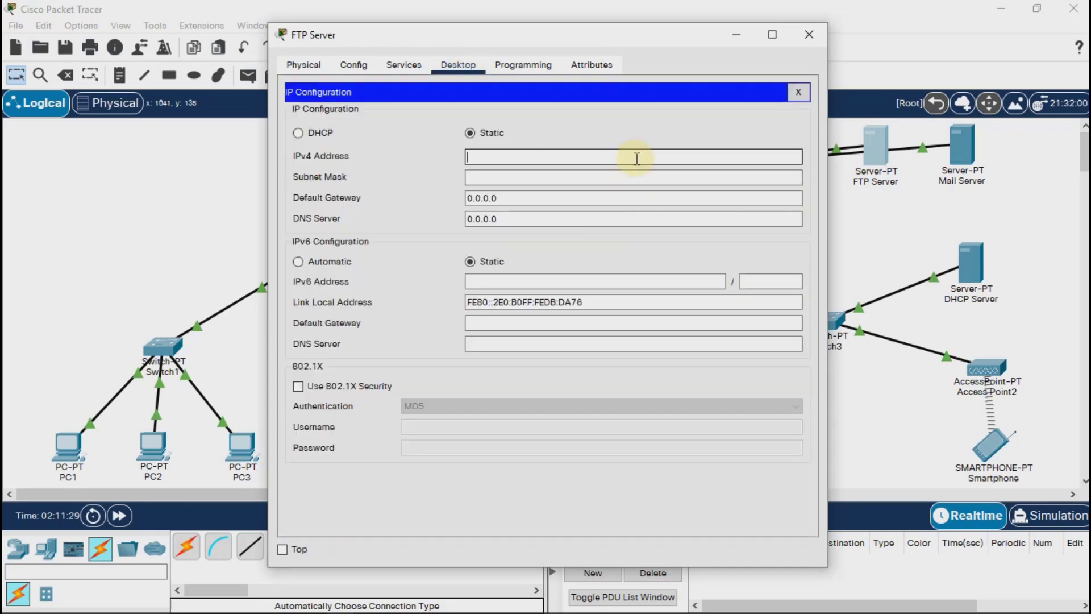
type("43.43.43")
type(".2")
Set the FTP Server's subnet mask to 255.255.255.0 and its default gateway to 43.43.43.3.
left_click(631, 177)
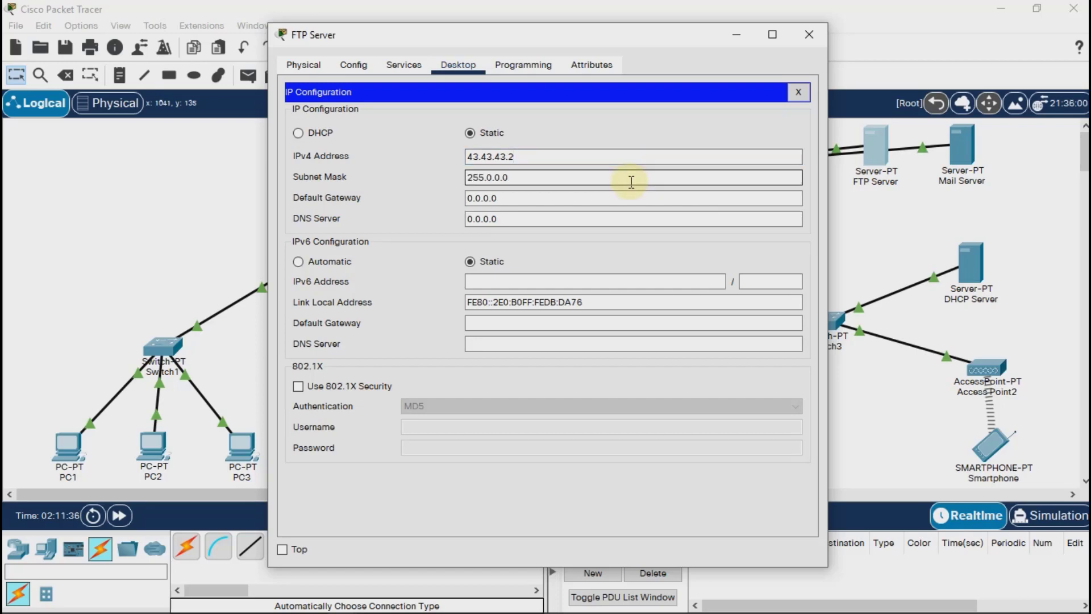
key("ctrl+a")
type("255.255.255.0")
key("Tab")
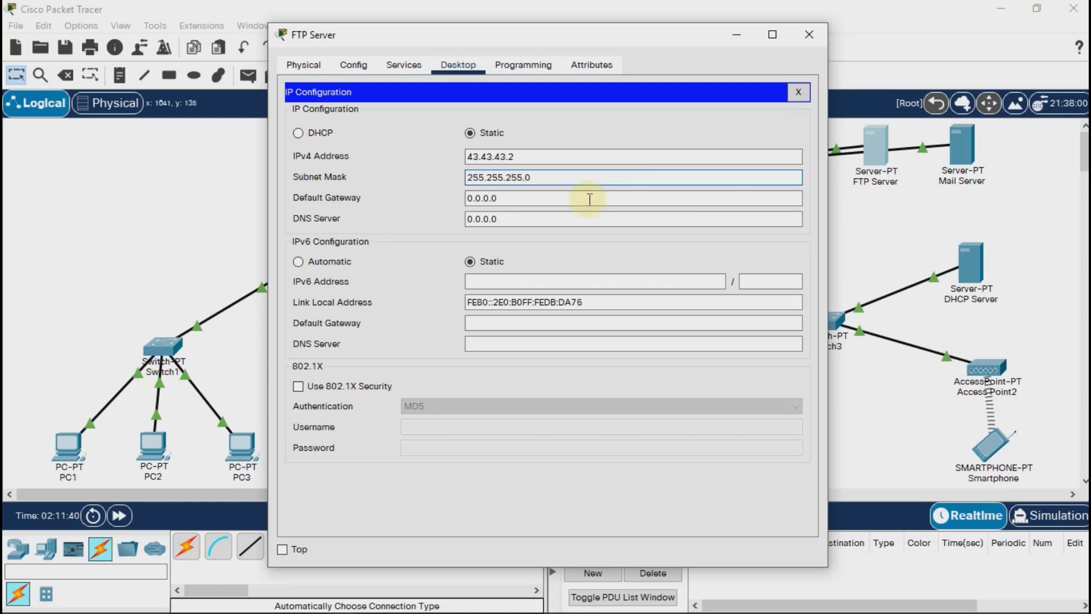
type("43.43.43.")
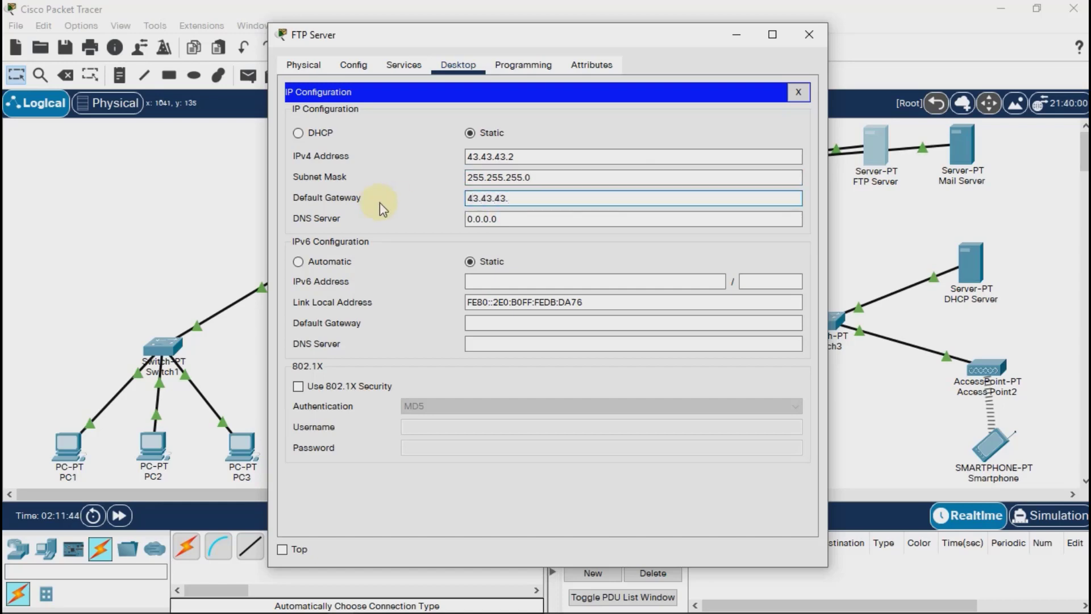
type("3")
Open the FTP Server's FTP service settings and enter the username coba and the account password for a new user.
left_click(404, 66)
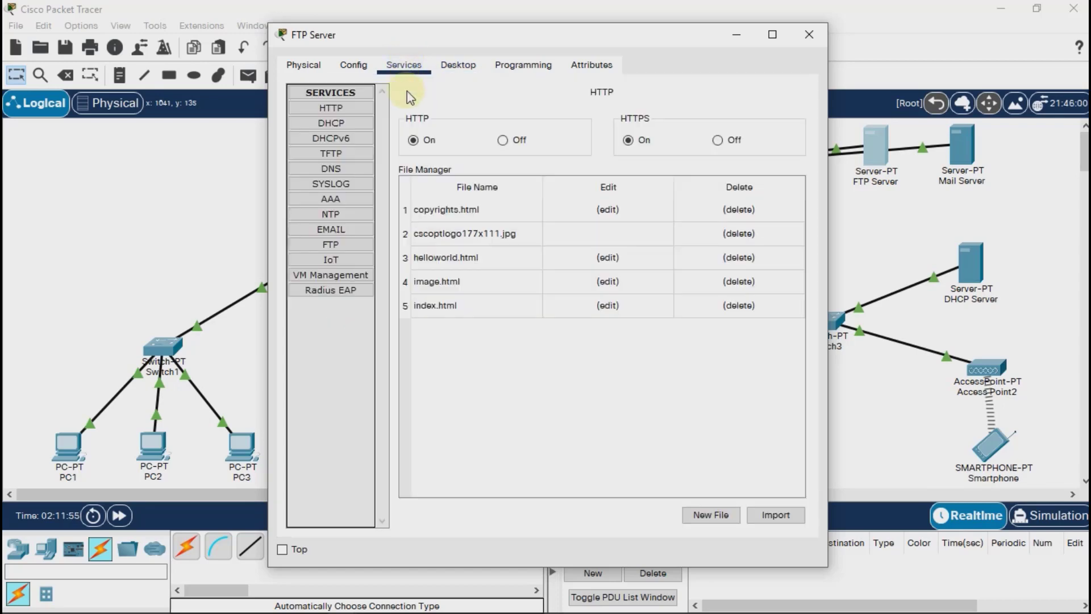
left_click(346, 246)
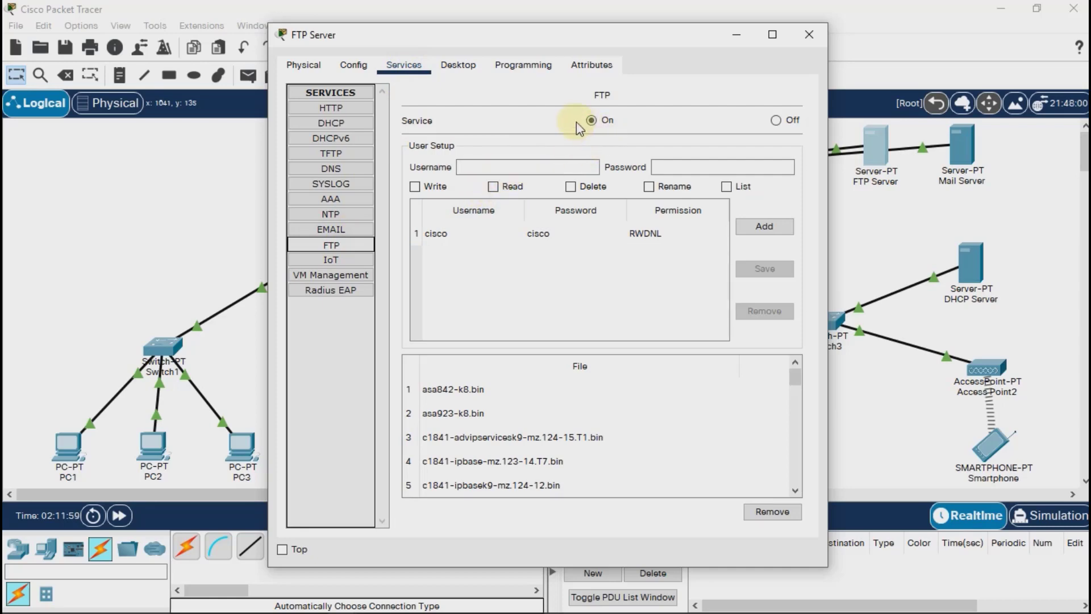
left_click(508, 168)
type("coba")
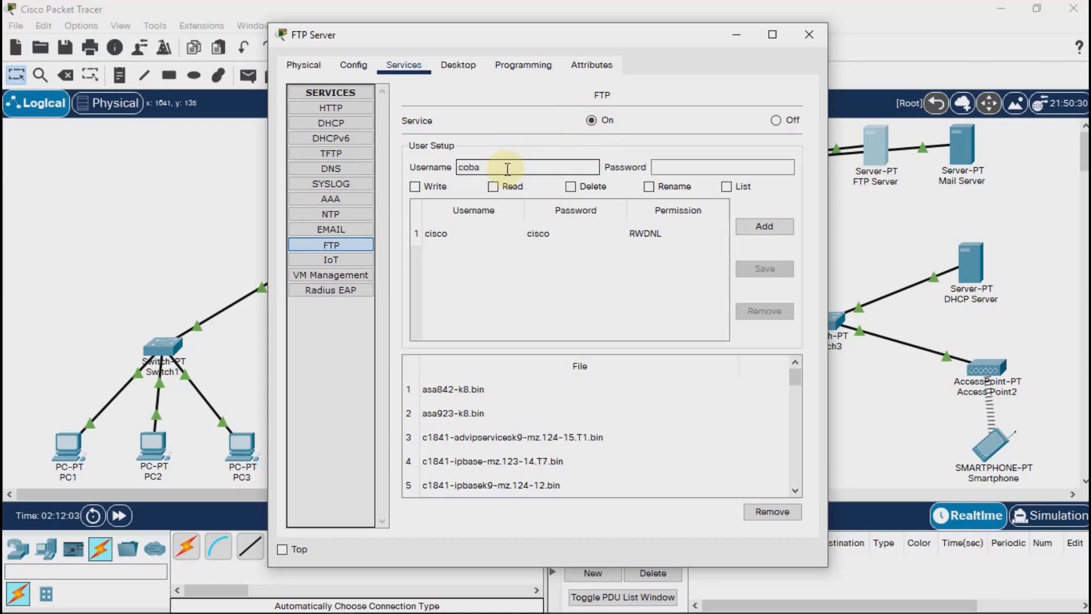
left_click(658, 167)
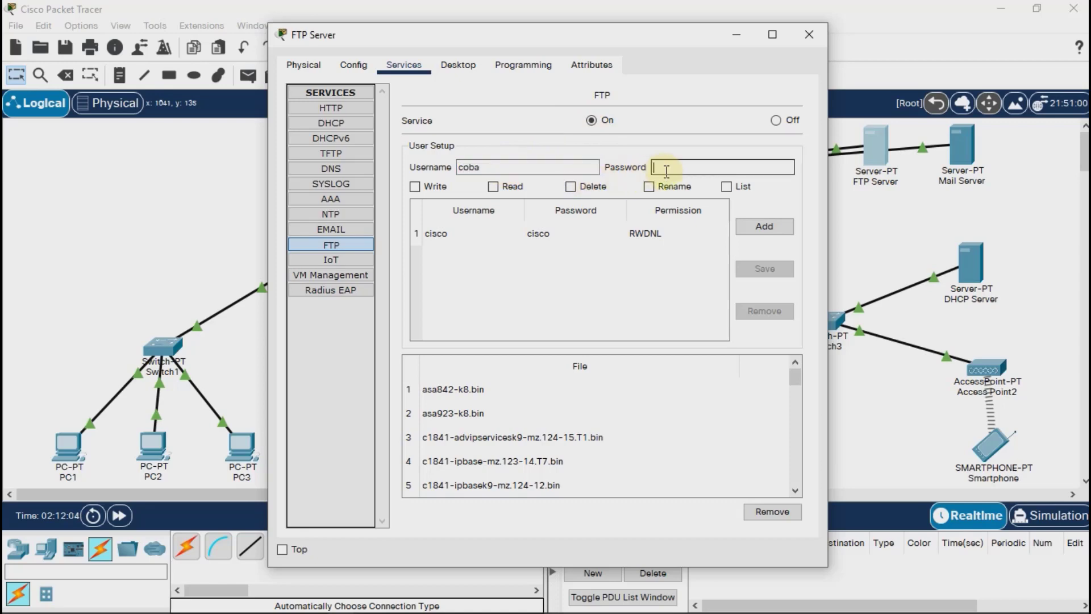
type("coba")
Add the new FTP user with Write, Read, Delete, Rename and List permissions, save it and close the server's window.
left_click(437, 188)
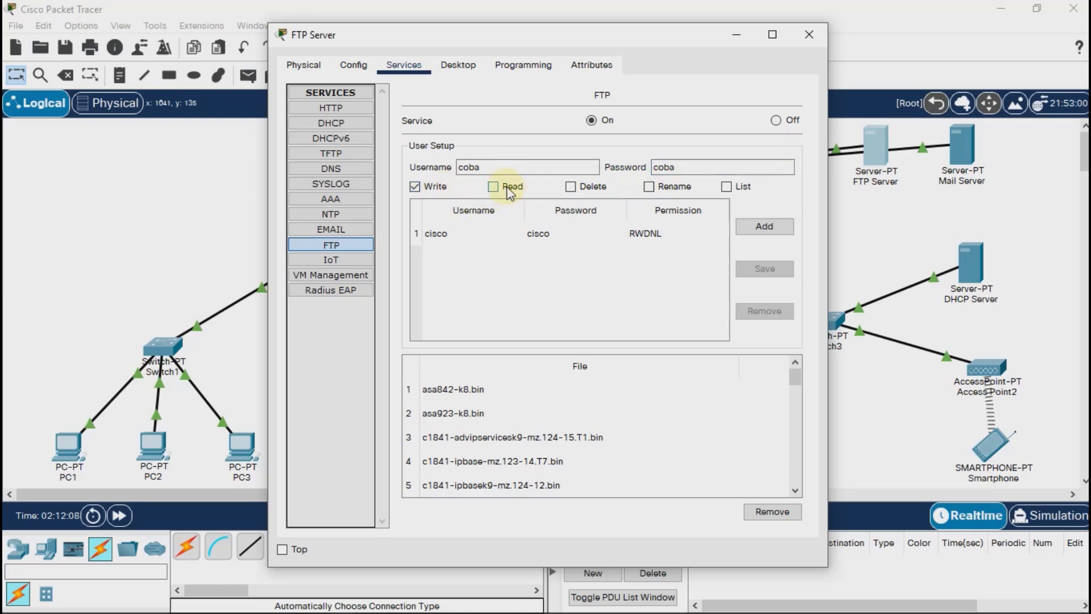
left_click(499, 187)
left_click(571, 187)
left_click(675, 189)
left_click(730, 189)
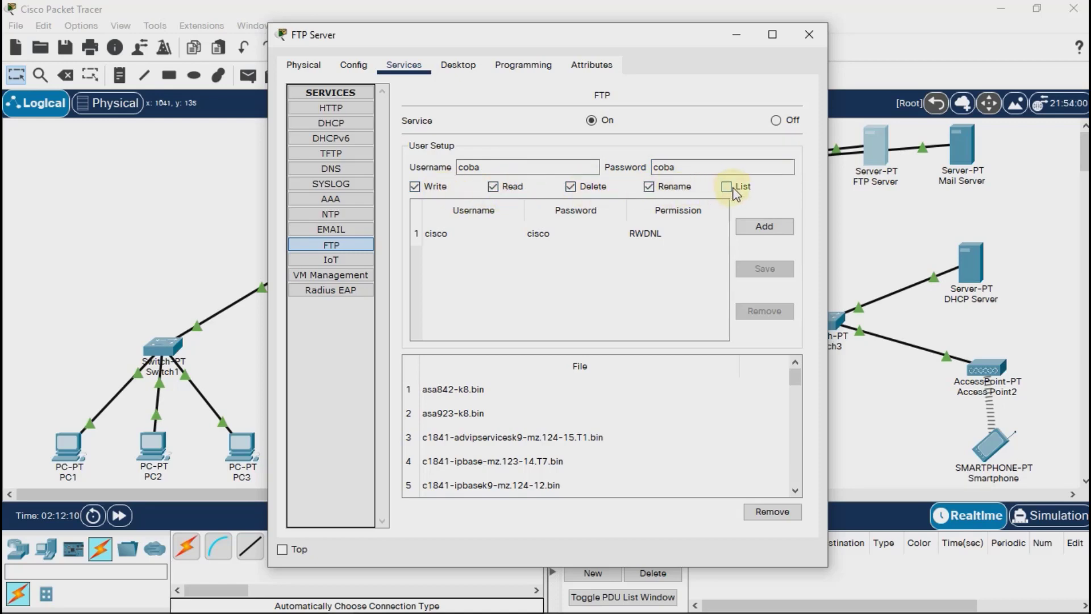
left_click(764, 225)
left_click(564, 263)
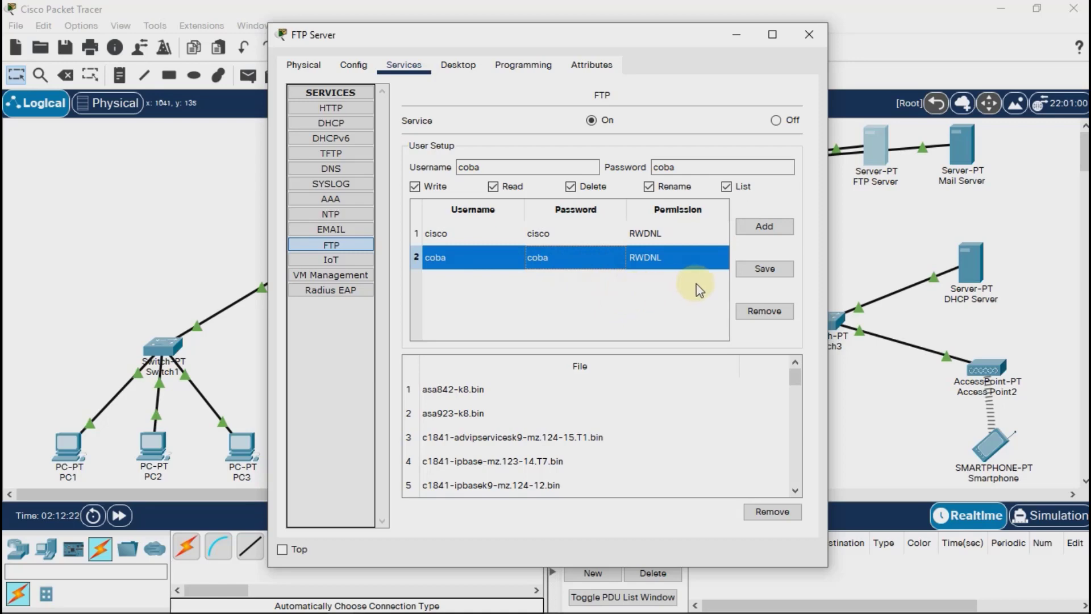
left_click(745, 272)
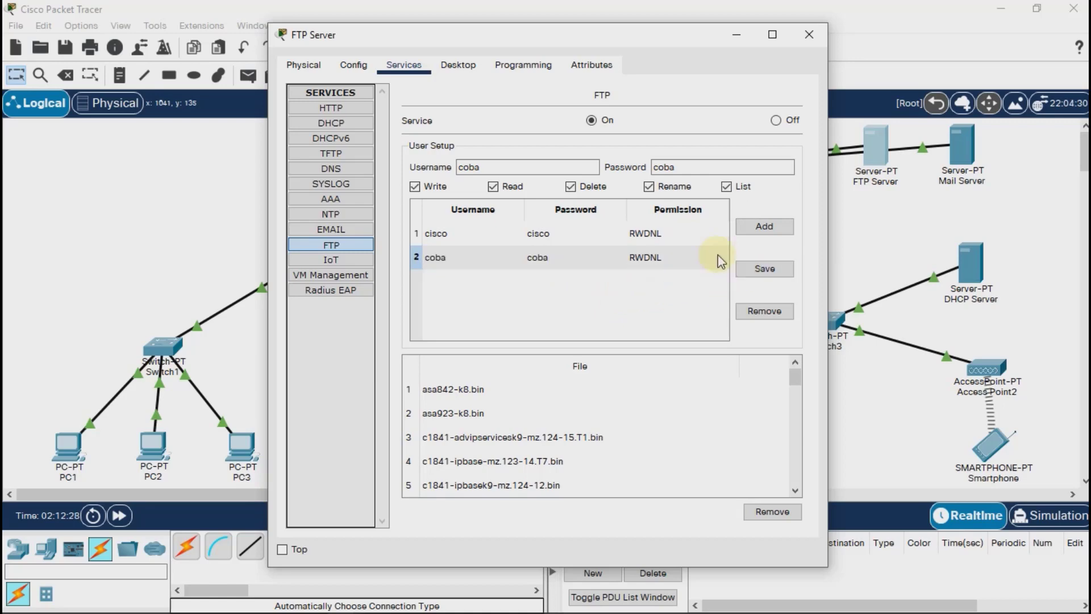
left_click(803, 35)
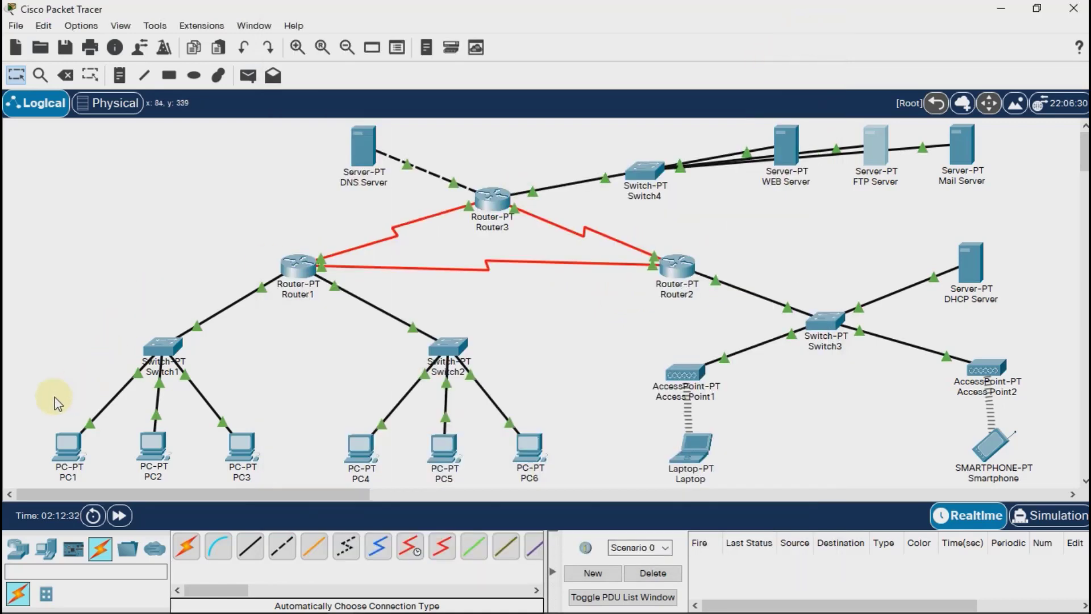
Open the text editor on PC1 and write "Ini isi pesan dari PC 1".
left_click(67, 448)
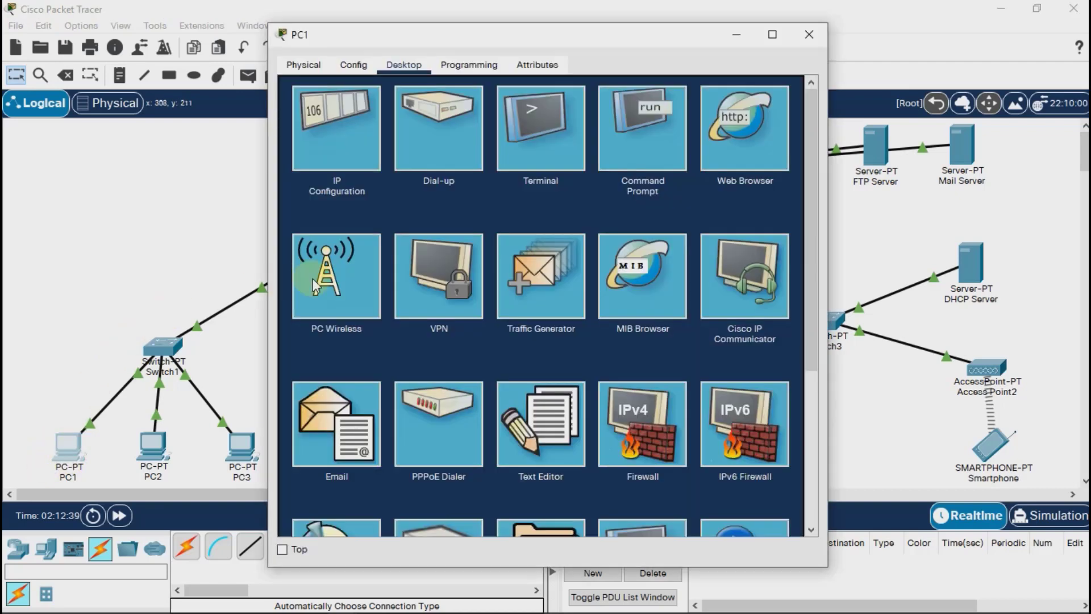
left_click(550, 428)
left_click(480, 242)
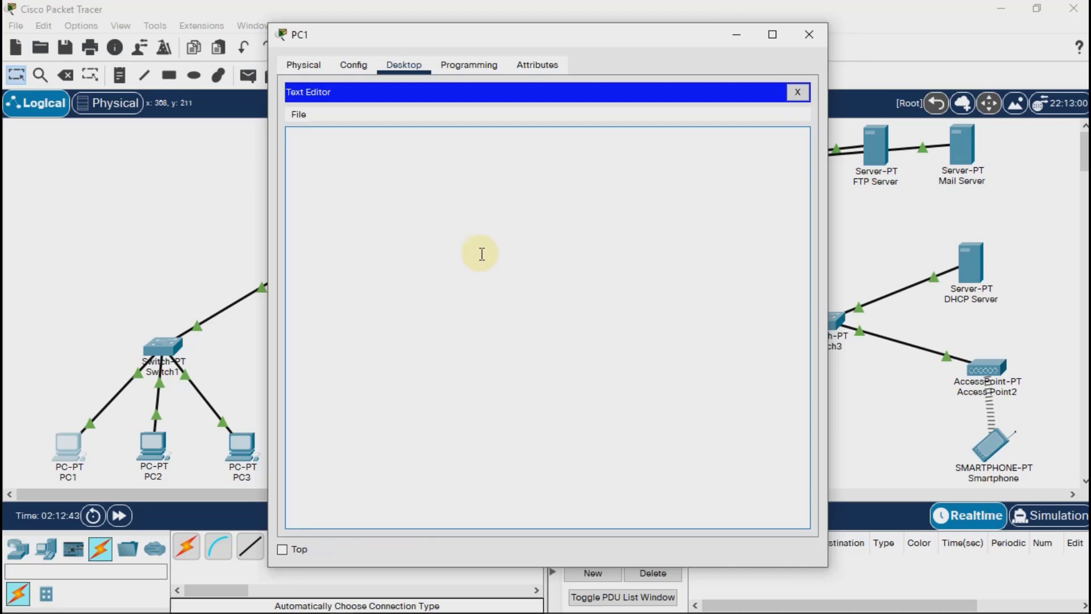
type("Ini isi pesan dari PC 1")
Save PC1's text document as pesan-pc1.txt and close the text editor.
left_click(299, 114)
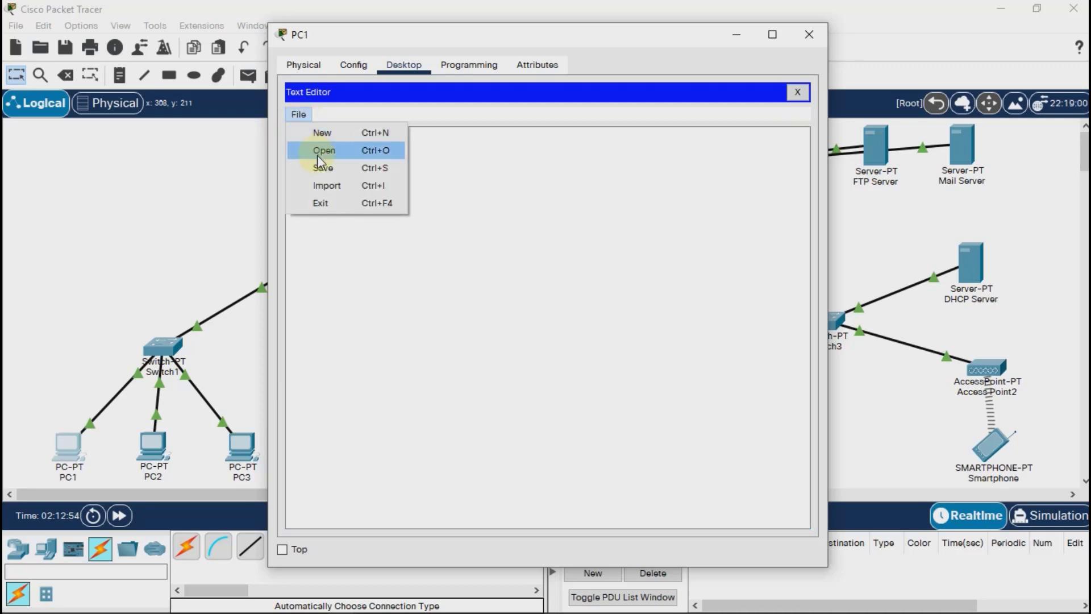
left_click(321, 172)
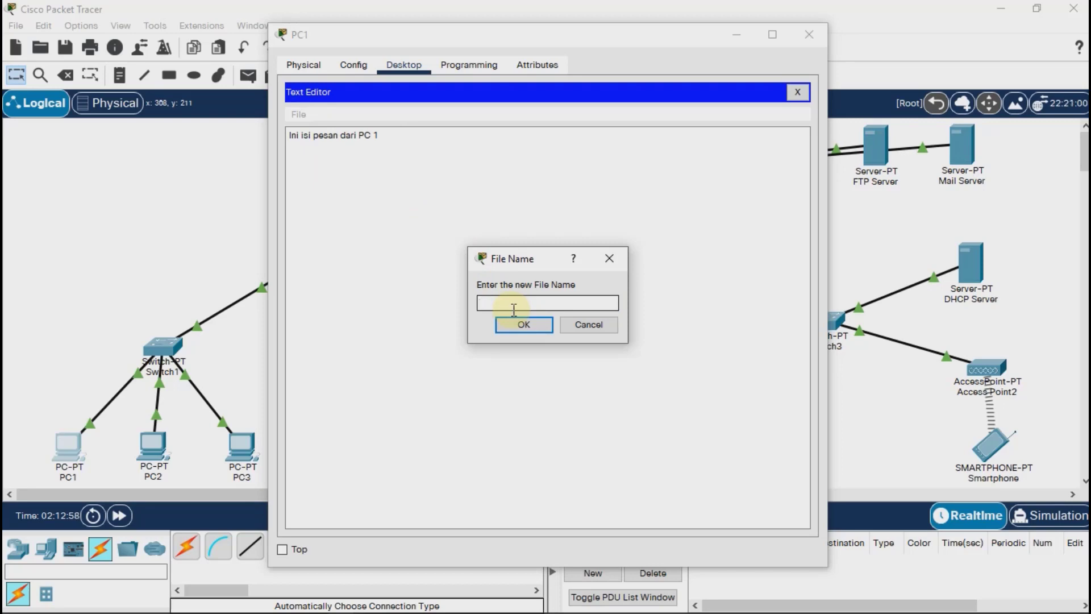
type("pesan-pc1.txt")
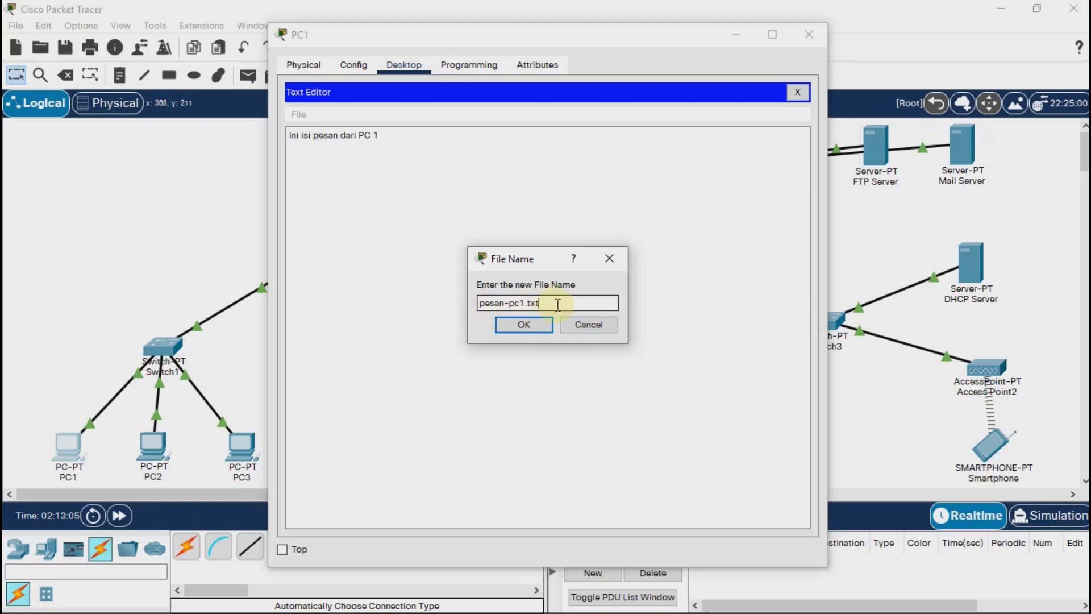
left_click(538, 327)
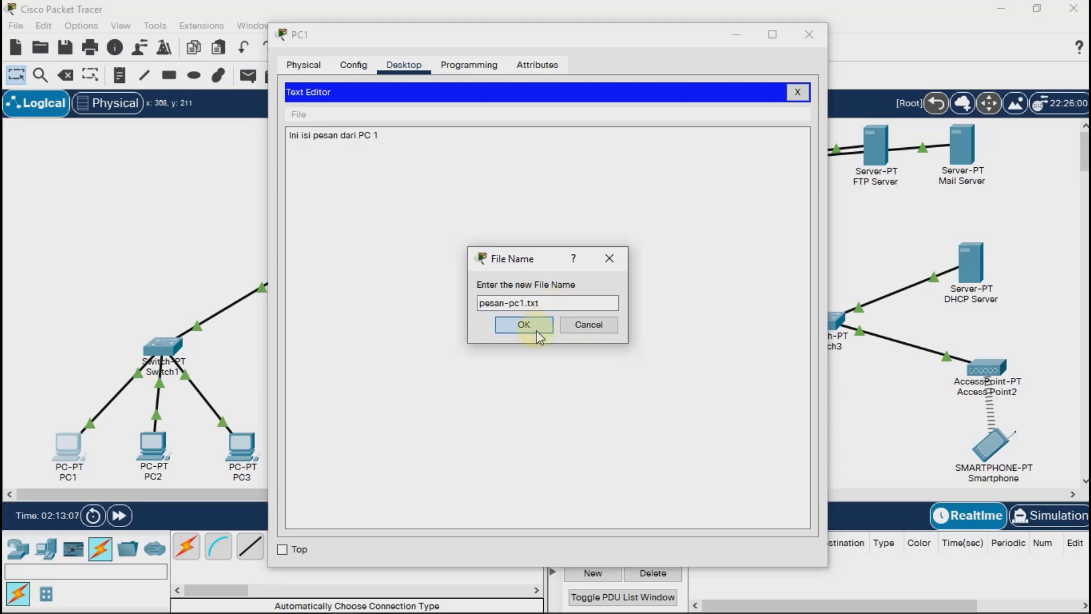
left_click(802, 91)
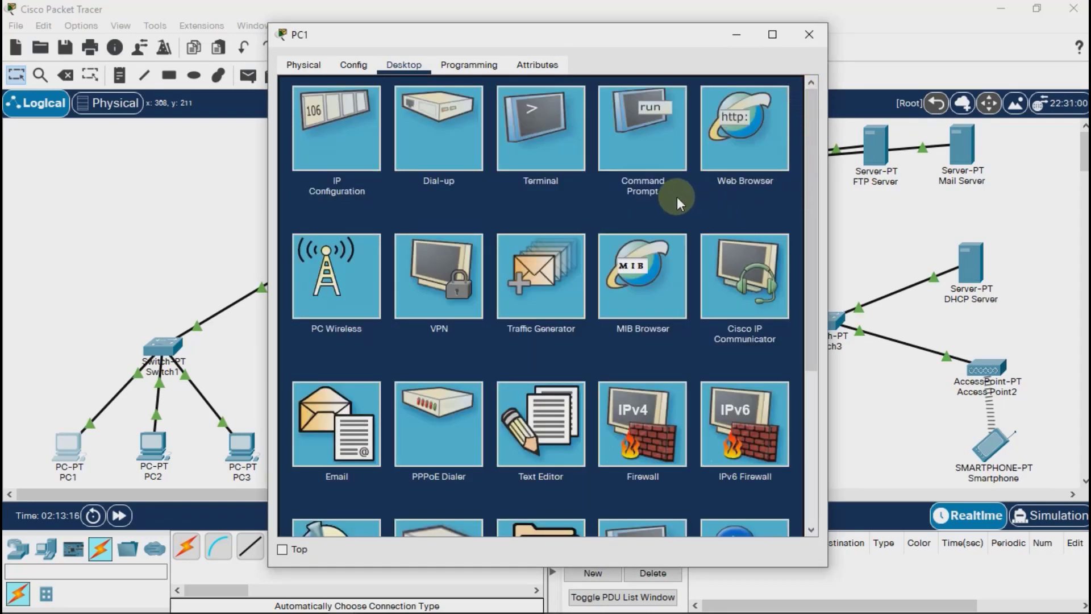
Run dir in PC1's command prompt and check the listing for pesan-pc1.txt.
left_click(669, 158)
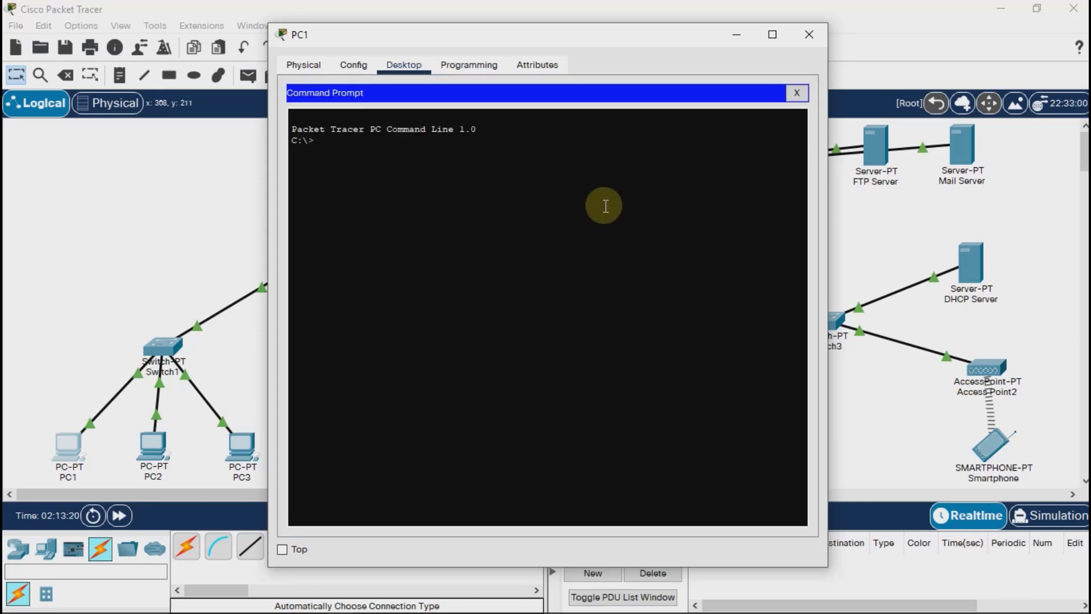
type("dir")
key("Return")
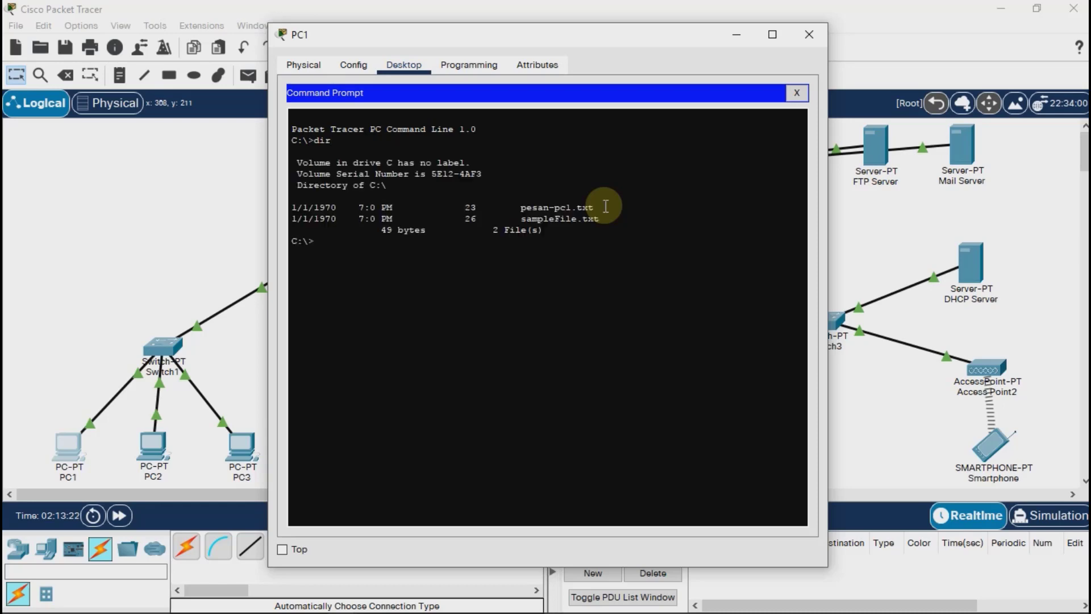
left_click_drag(605, 207, 471, 208)
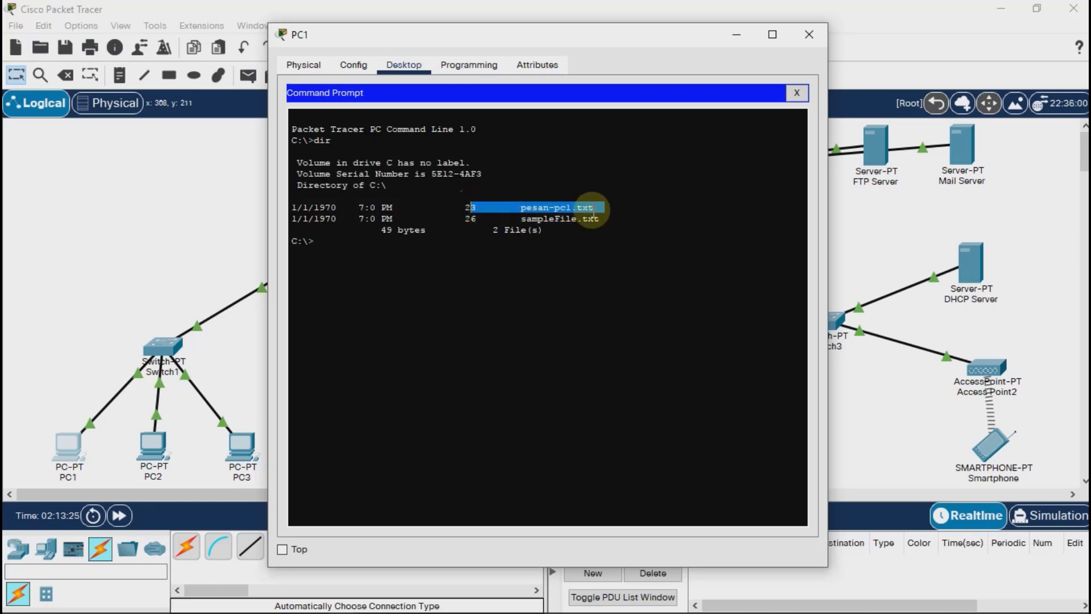
left_click(627, 284)
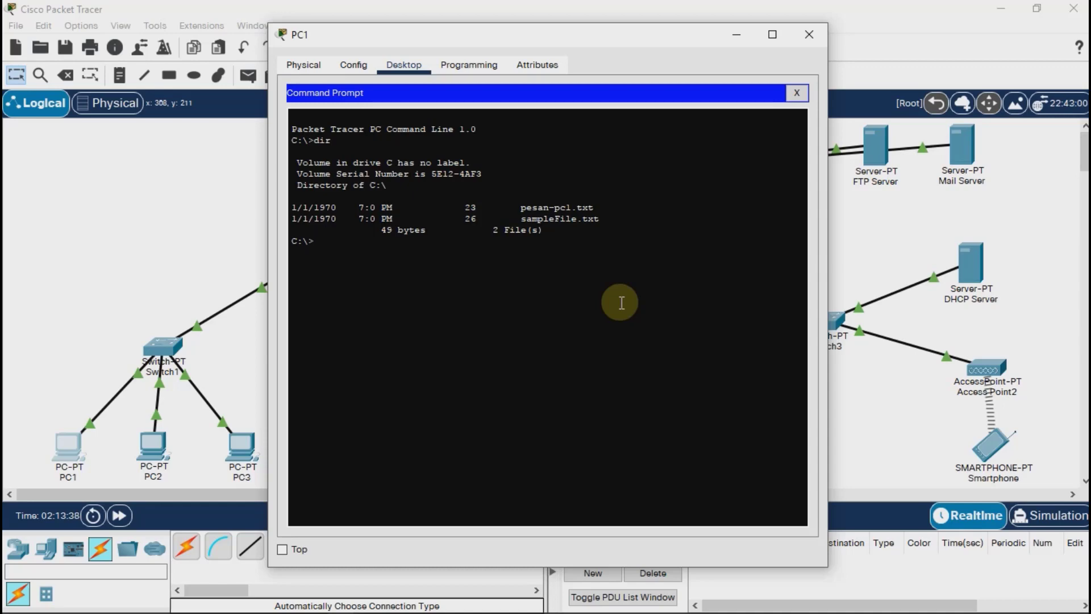
Connect PC1 to the FTP server at 43.43.43.2 and log in as coba with the account password.
type("tp 43.43.43.2")
key("Return")
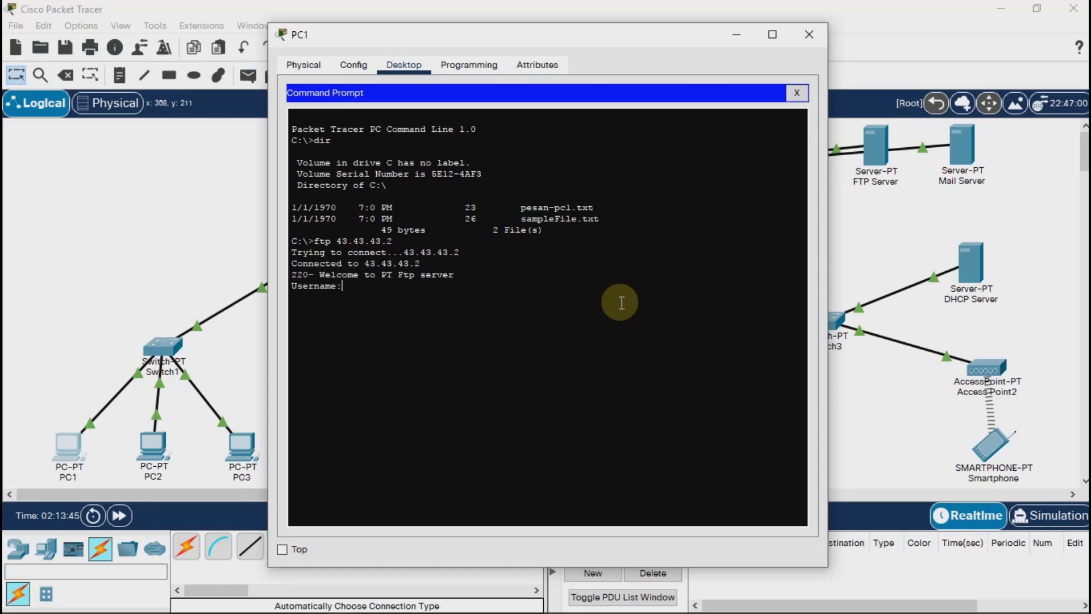
type("coba")
key("Return")
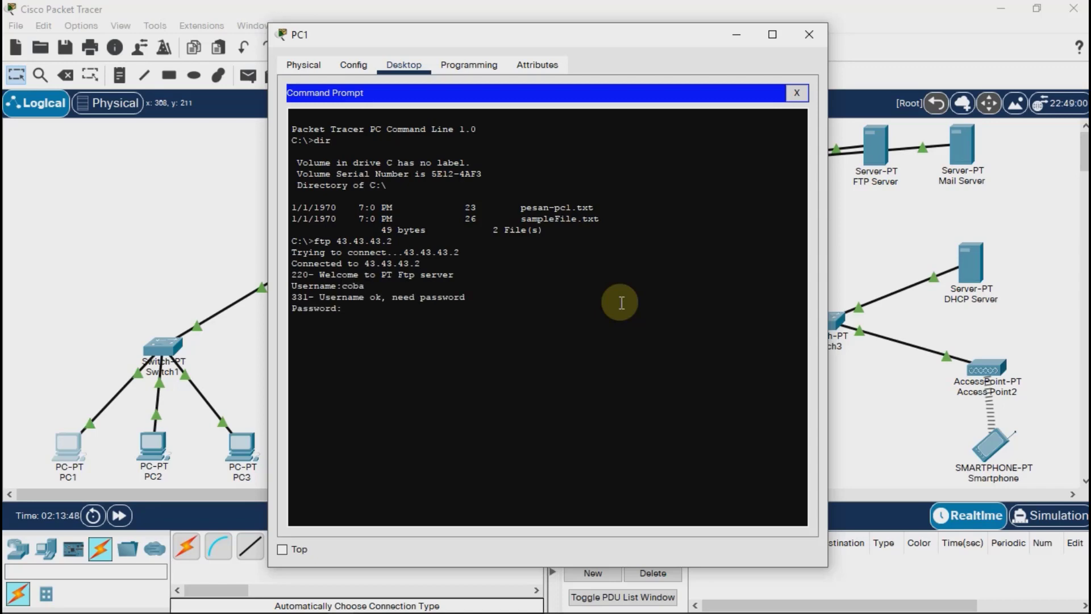
key("Return")
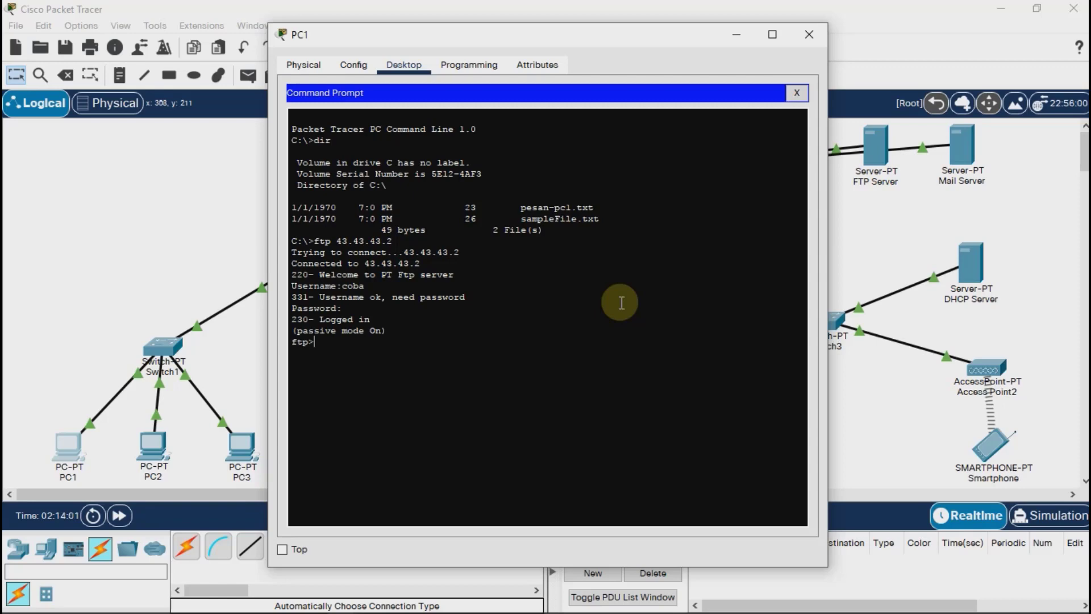
Upload pesan-pc1.txt from PC1 to the FTP server with put, check the transfer message and close PC1's window.
type("put pesan-pc1.txt")
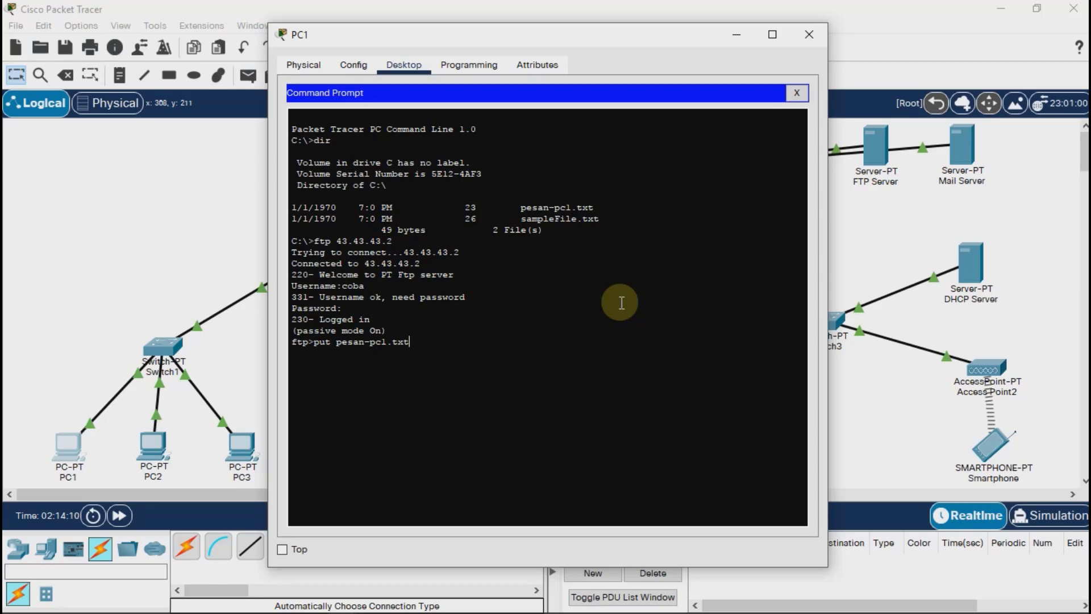
key("Return")
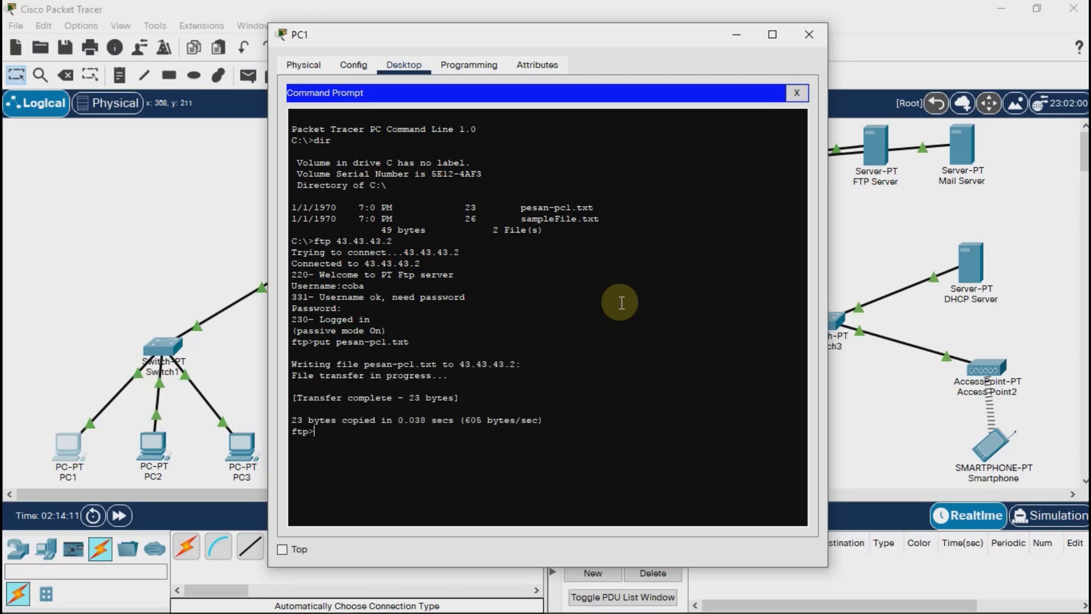
left_click_drag(487, 398, 289, 399)
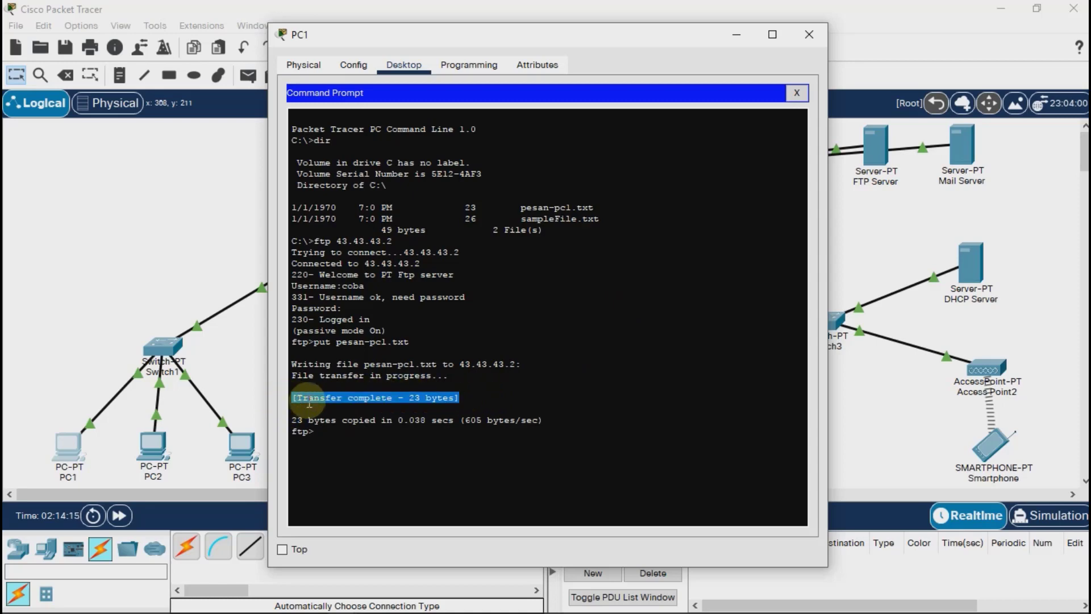
left_click(379, 441)
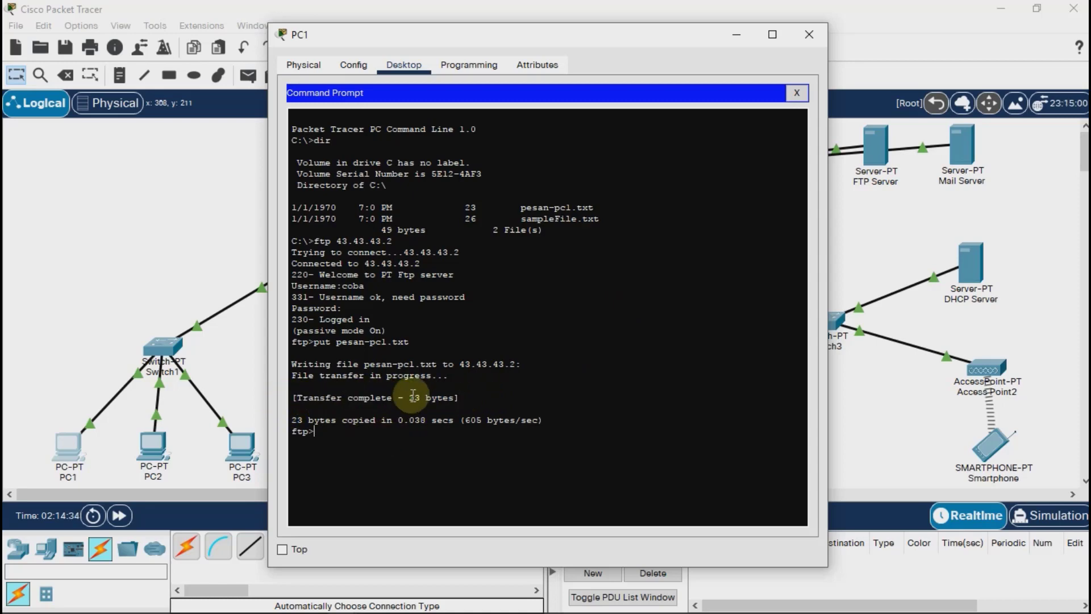
left_click(808, 34)
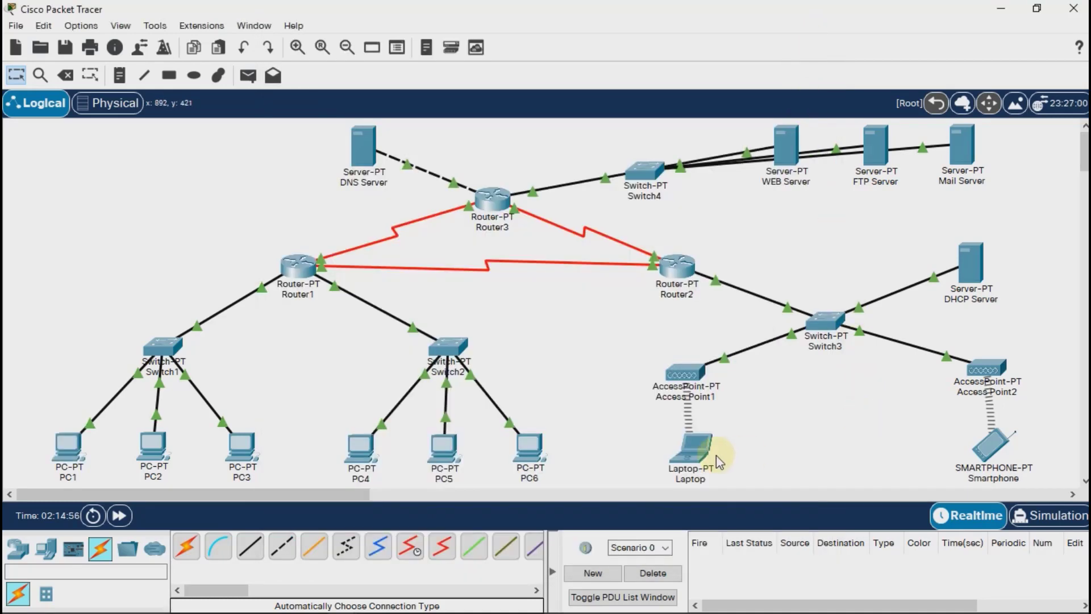
From the laptop's command prompt, connect to the FTP server at 43.43.43.2 and log in as coba with the account password.
left_click(715, 413)
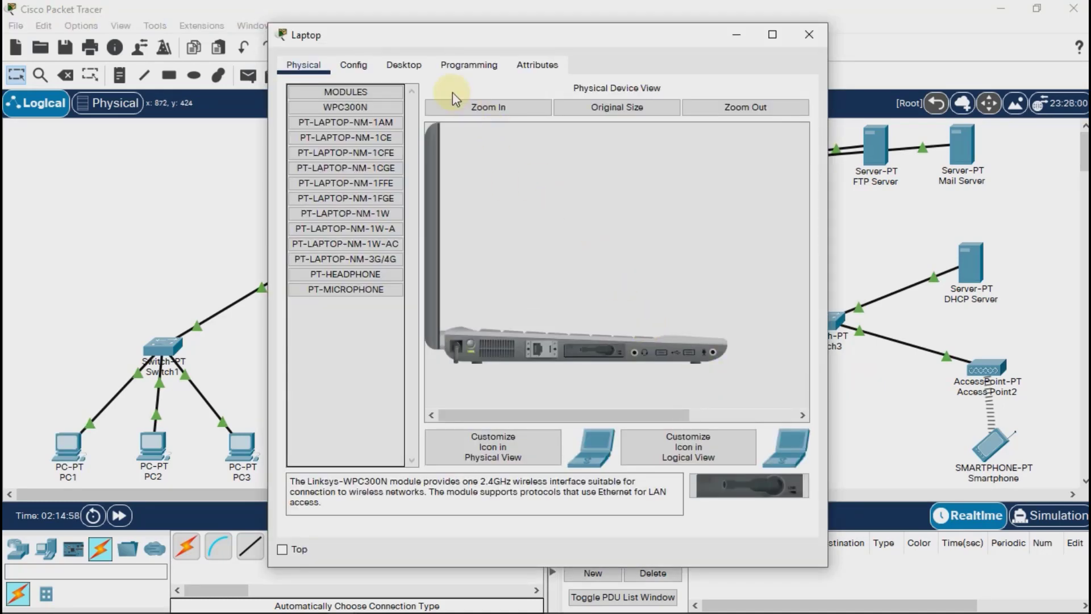
left_click(404, 67)
left_click(640, 135)
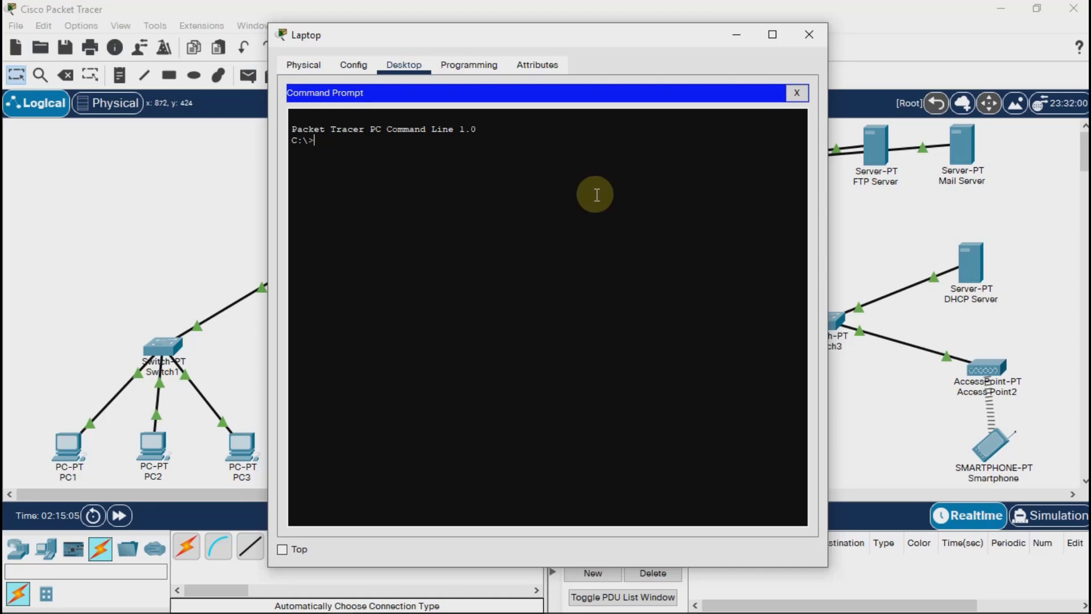
type("ftp 43.43.43.2")
key("Return")
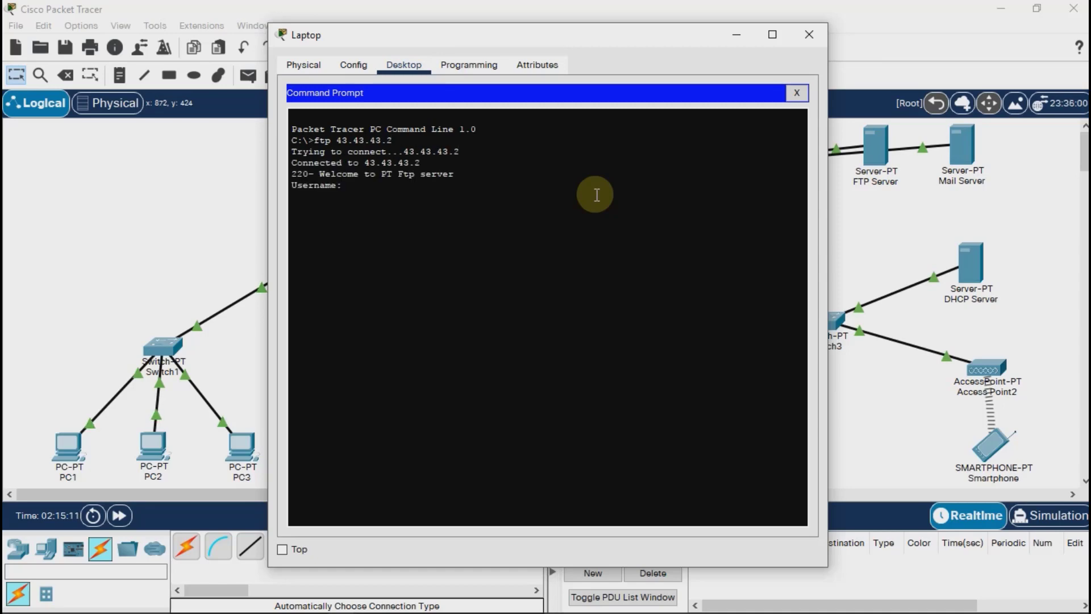
type("coba")
key("Return")
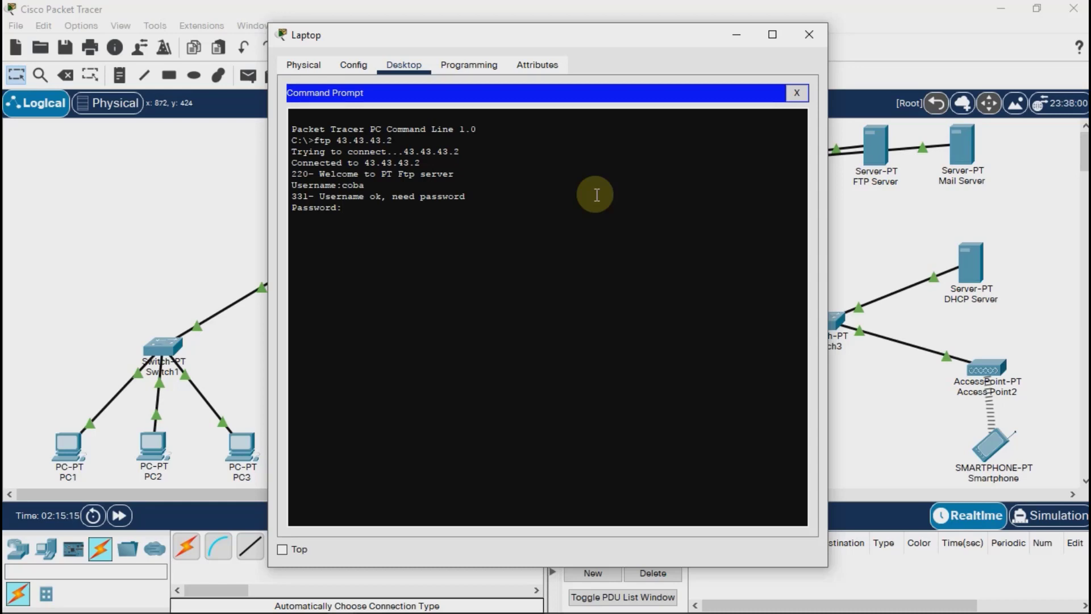
key("Return")
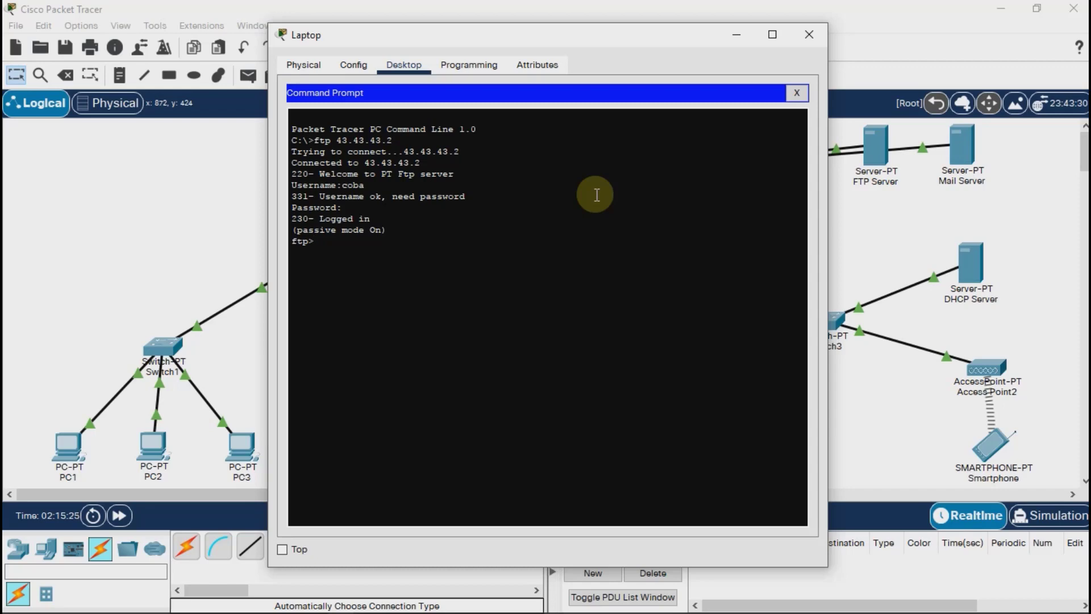
Download pesan-pc1.txt from the FTP server to the laptop with get and close the command prompt.
type("get pesan-pc1.txt")
key("Return")
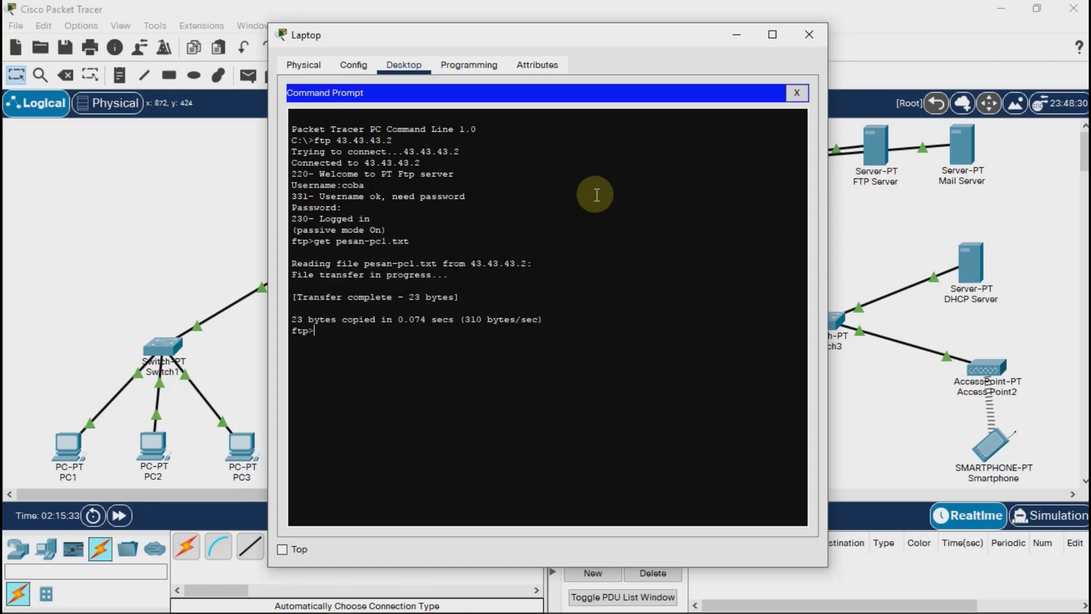
left_click_drag(480, 296, 293, 296)
left_click(328, 343)
left_click(794, 94)
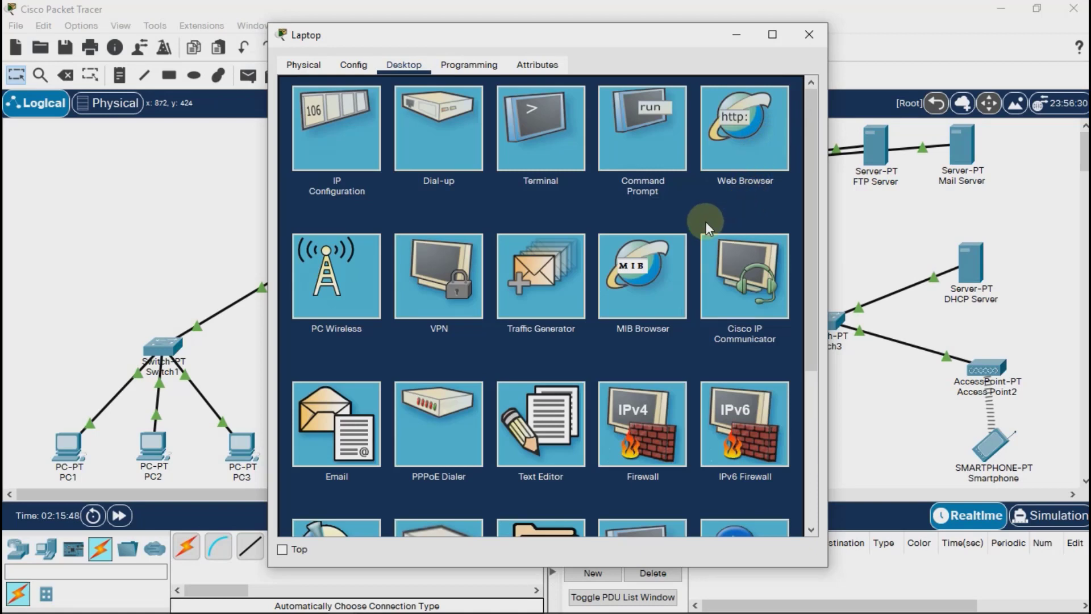
Open pesan-pc1.txt in the laptop's text editor, check its message, and close the editor and the laptop's window.
left_click(545, 420)
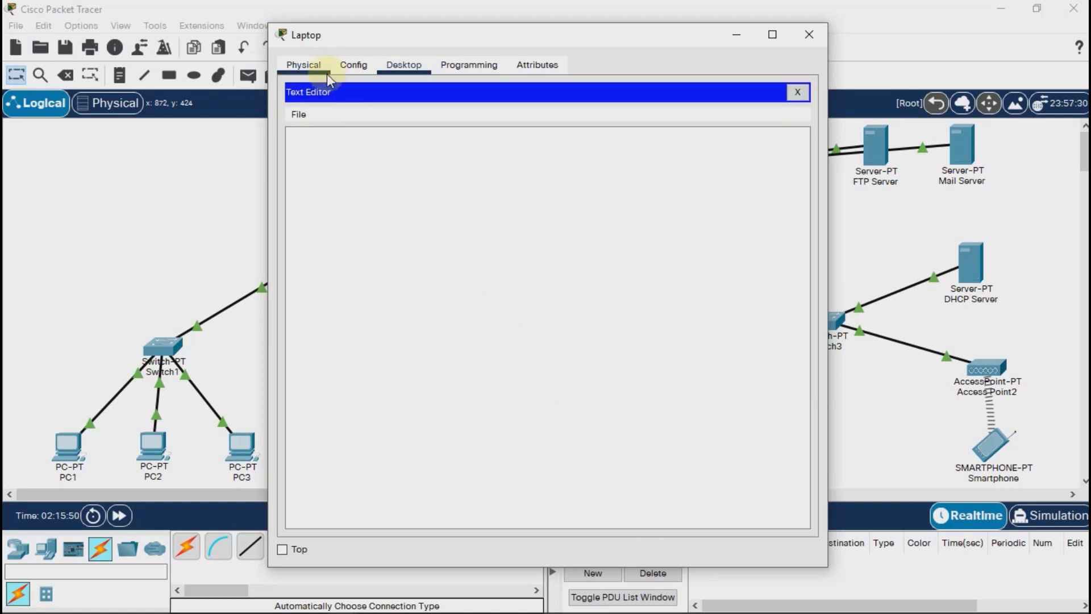
left_click(299, 113)
left_click(320, 151)
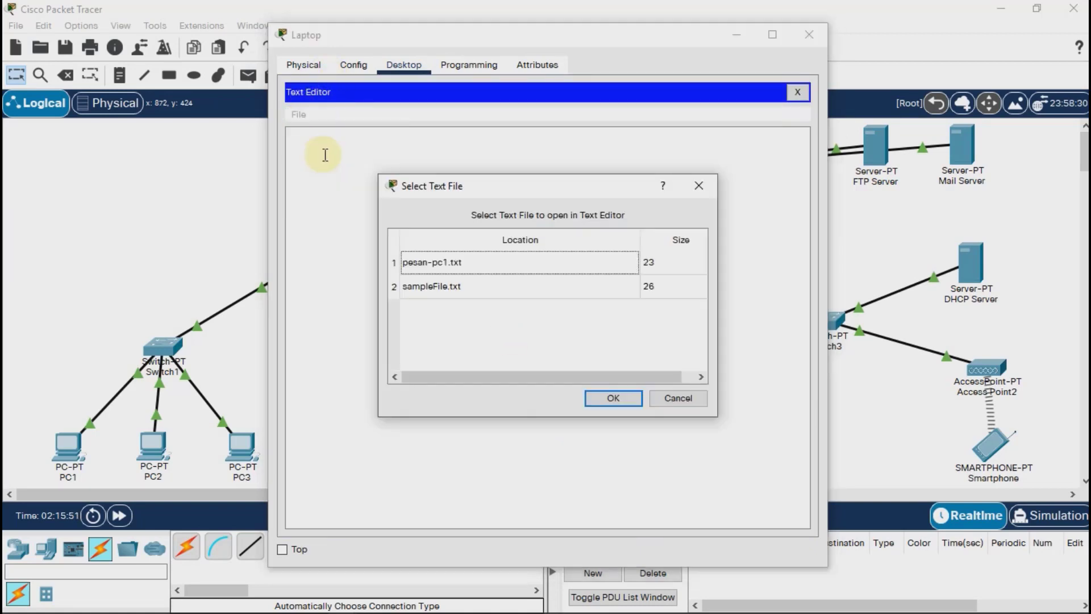
left_click(455, 263)
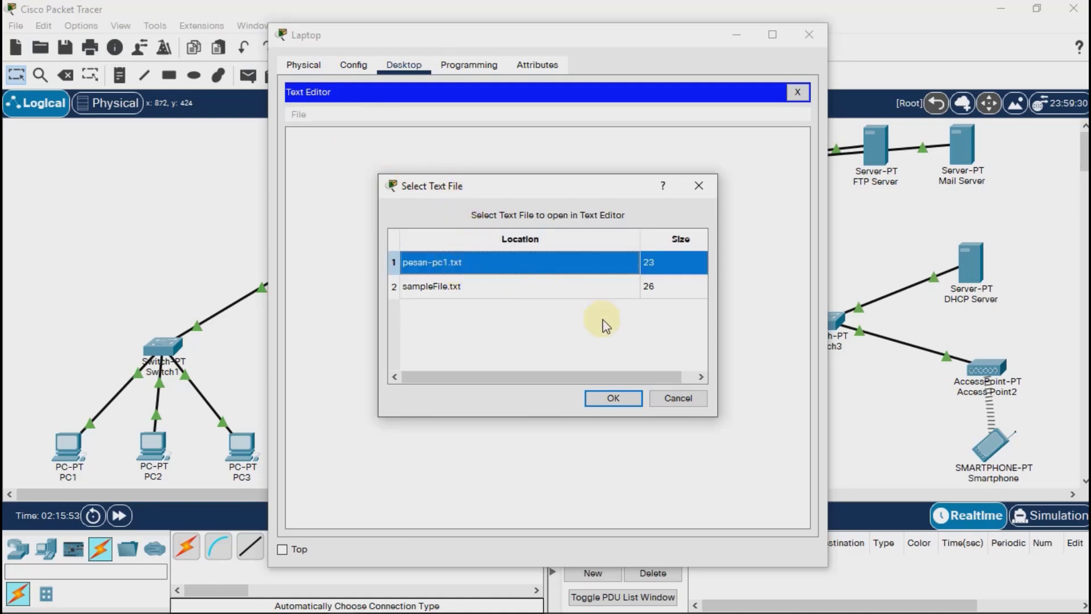
left_click(613, 398)
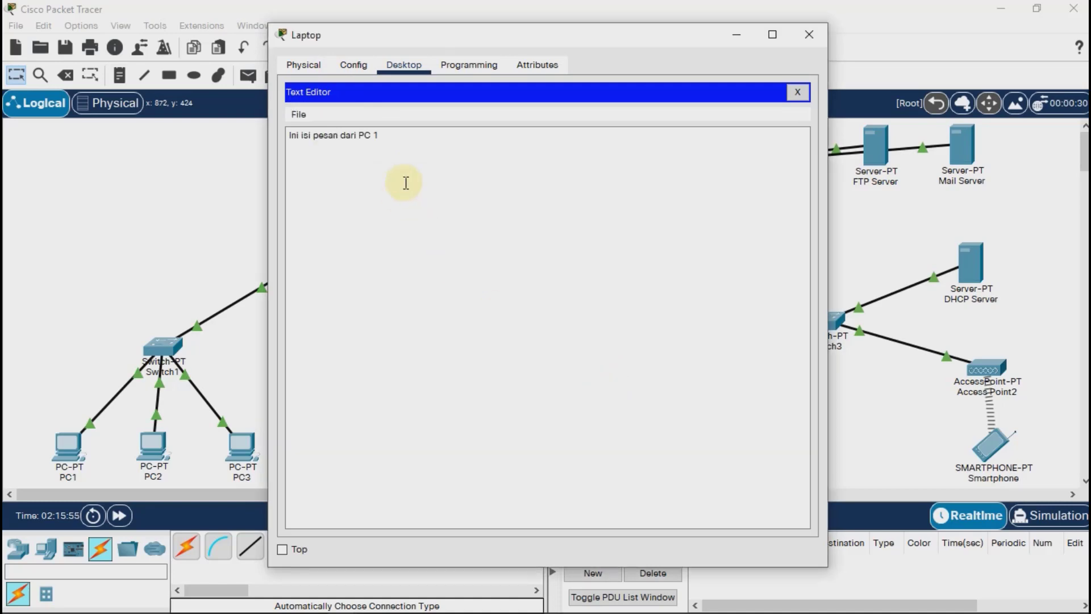
left_click(402, 139)
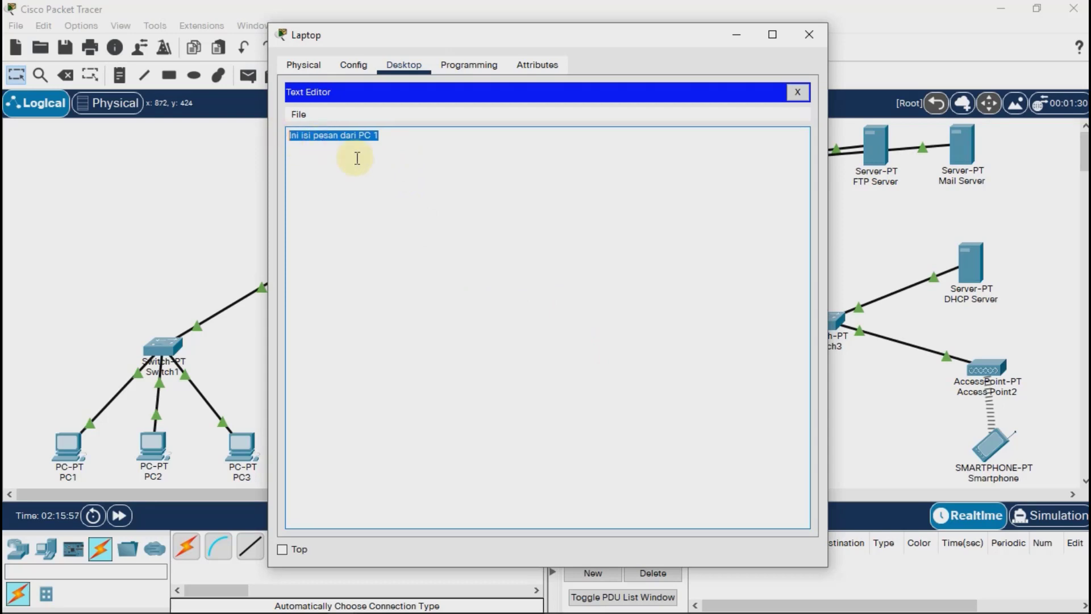
left_click(390, 152)
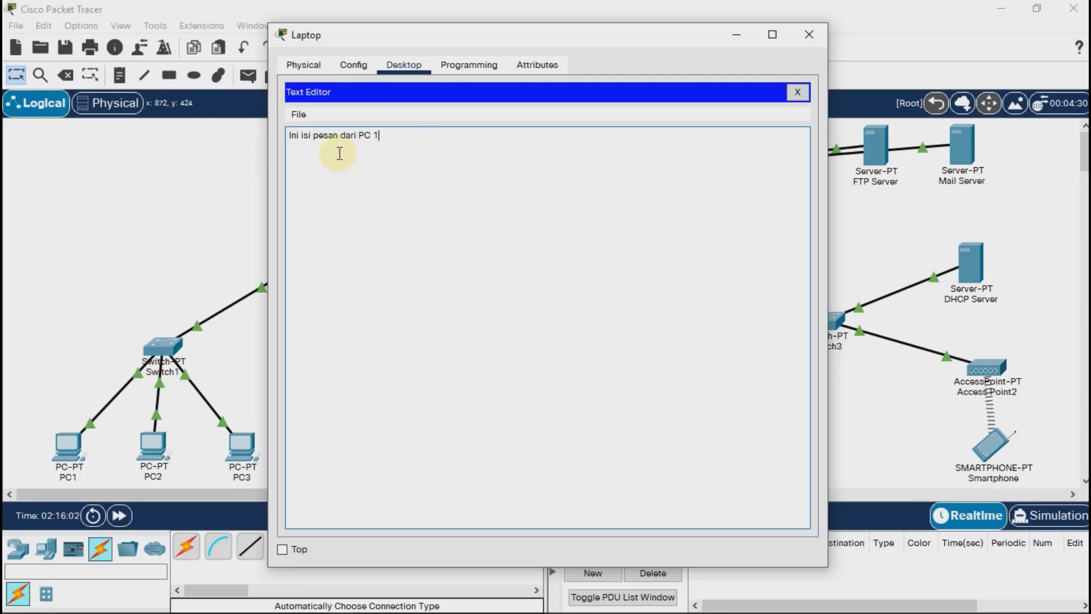
left_click(796, 92)
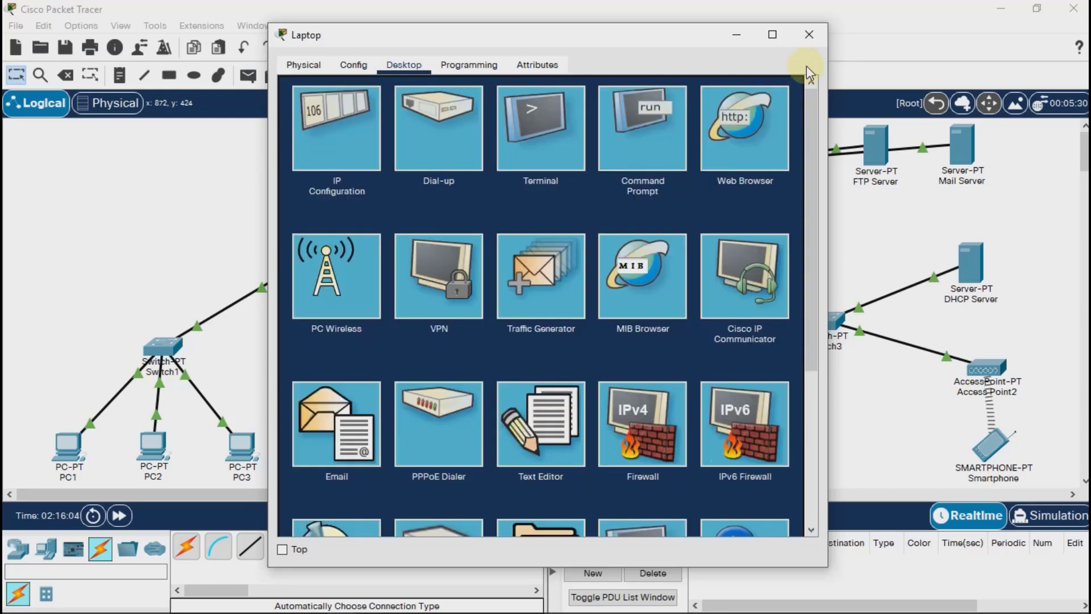
left_click(810, 35)
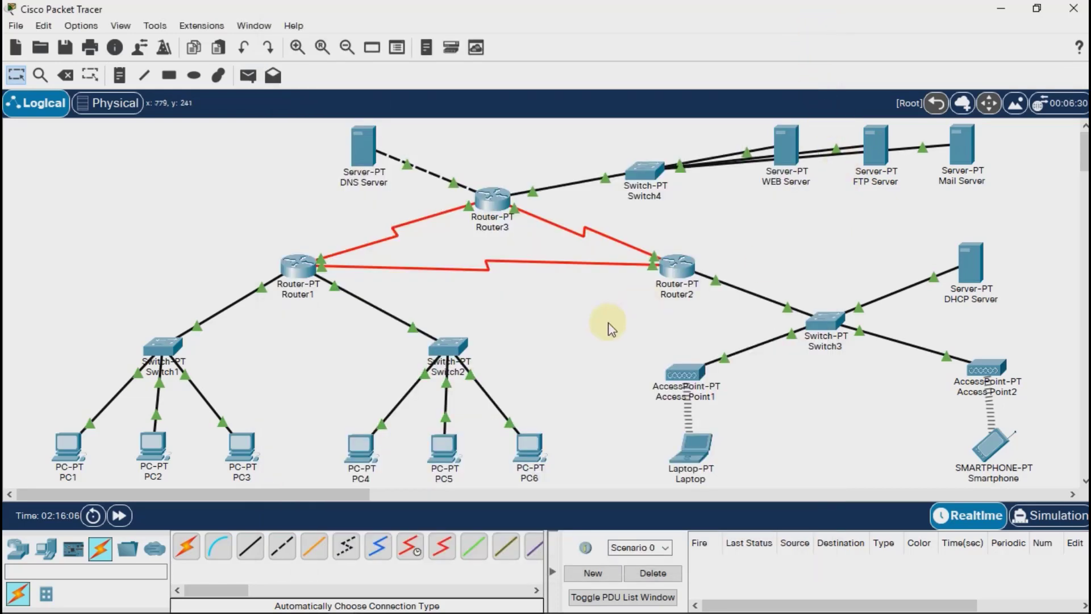
From PC4's command prompt, connect to the FTP server at 43.43.43.2 and log in as coba with the account password.
left_click(364, 452)
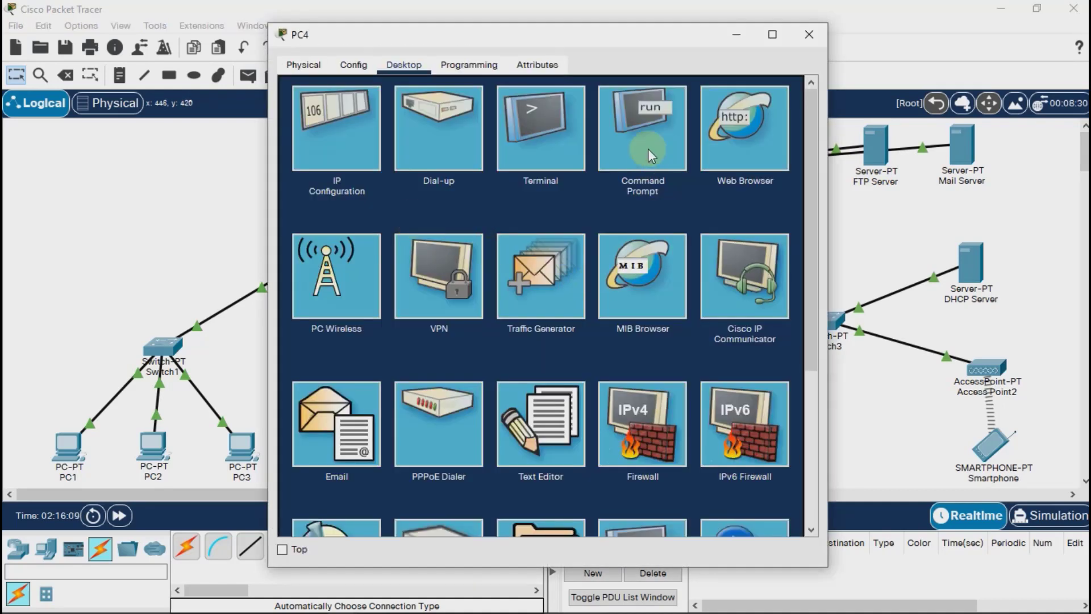
left_click(648, 148)
type("f")
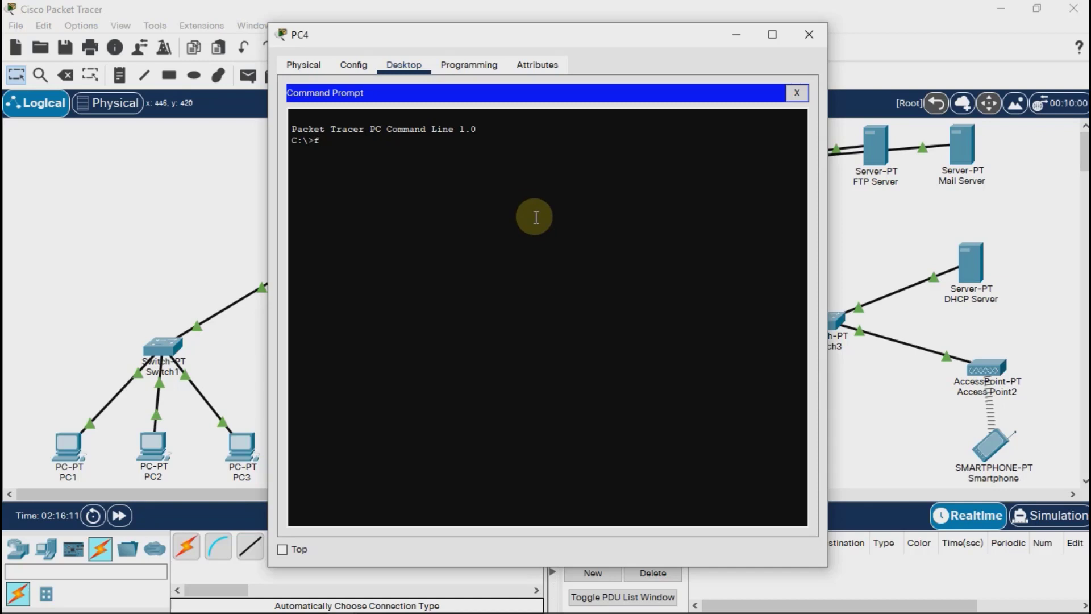
type("tp 43.43.43.2")
key("Return")
type("coba")
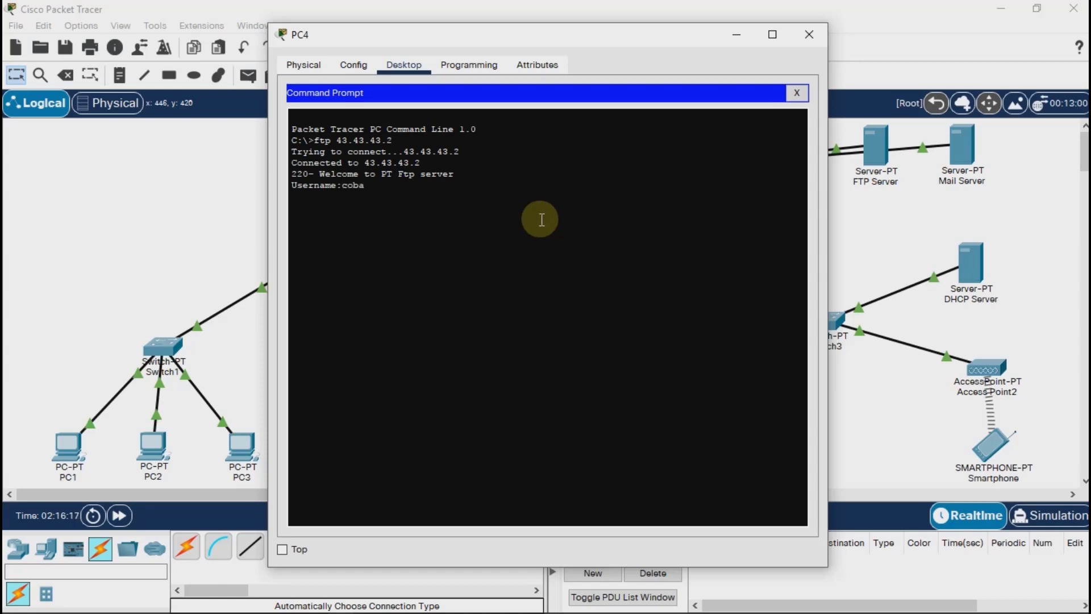
key("Return")
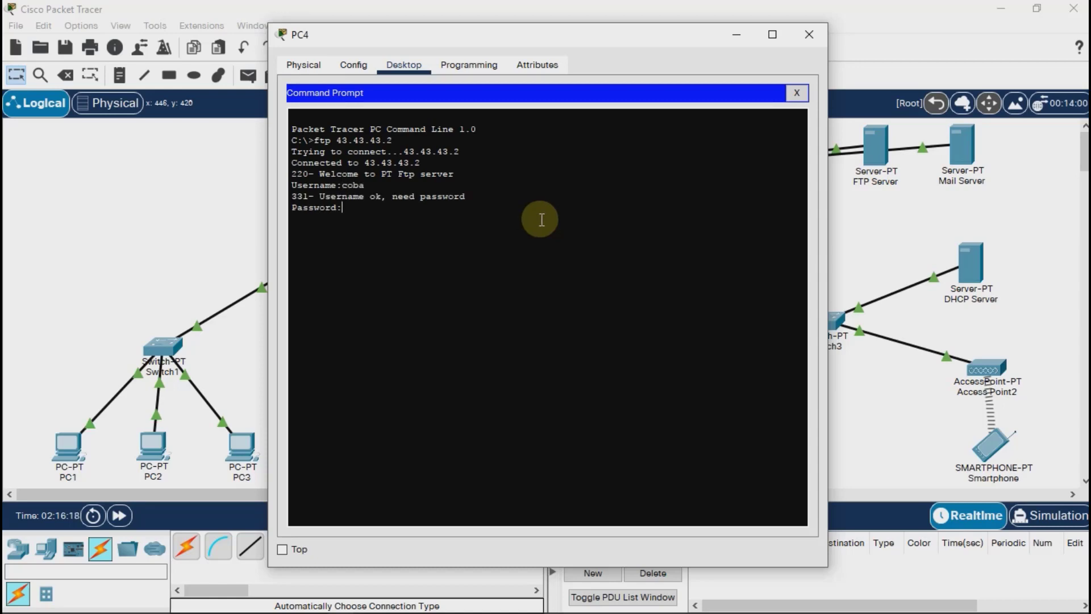
key("Return")
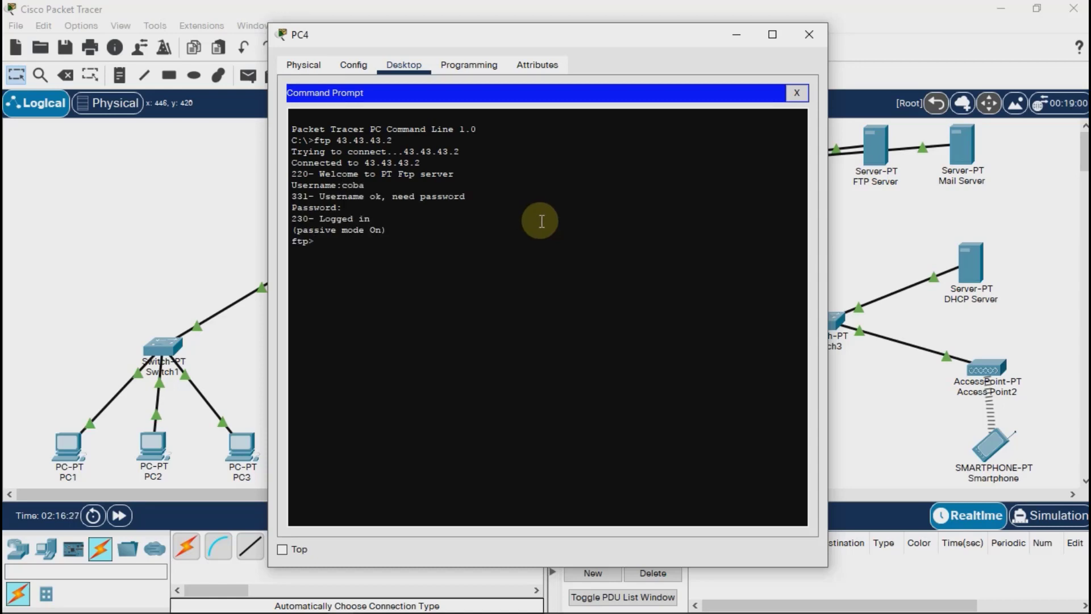
Download pesan-pc1.txt from the FTP server to PC4 with get and close the command prompt.
type("get pesan-pc1.txt")
key("Return")
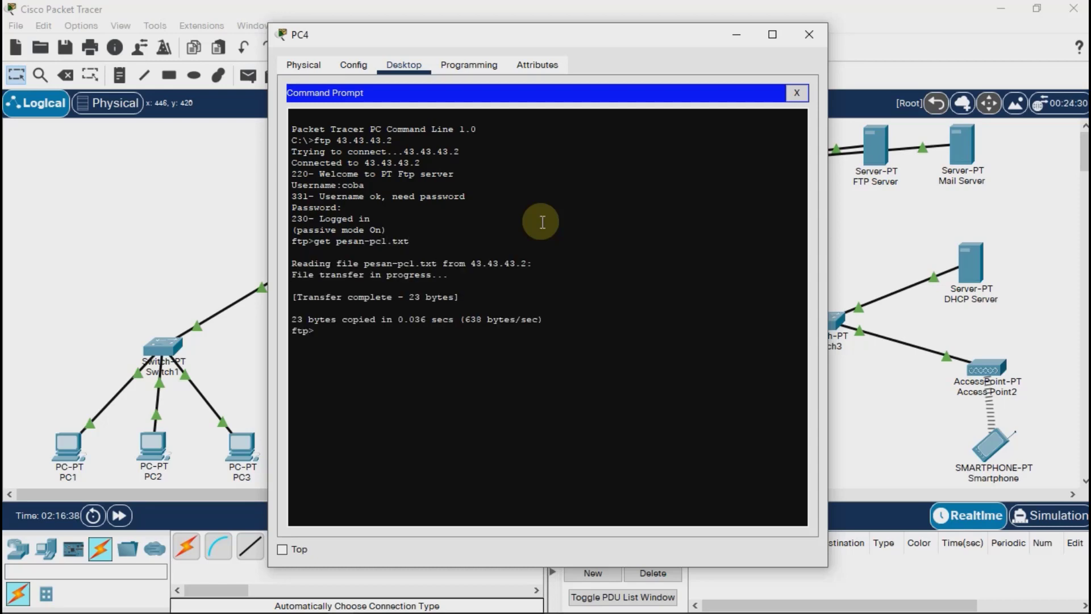
left_click_drag(421, 297, 299, 297)
left_click(297, 297)
left_click(374, 346)
left_click(796, 93)
Open pesan-pc1.txt in PC4's text editor, check its message and close PC4's window.
left_click(549, 404)
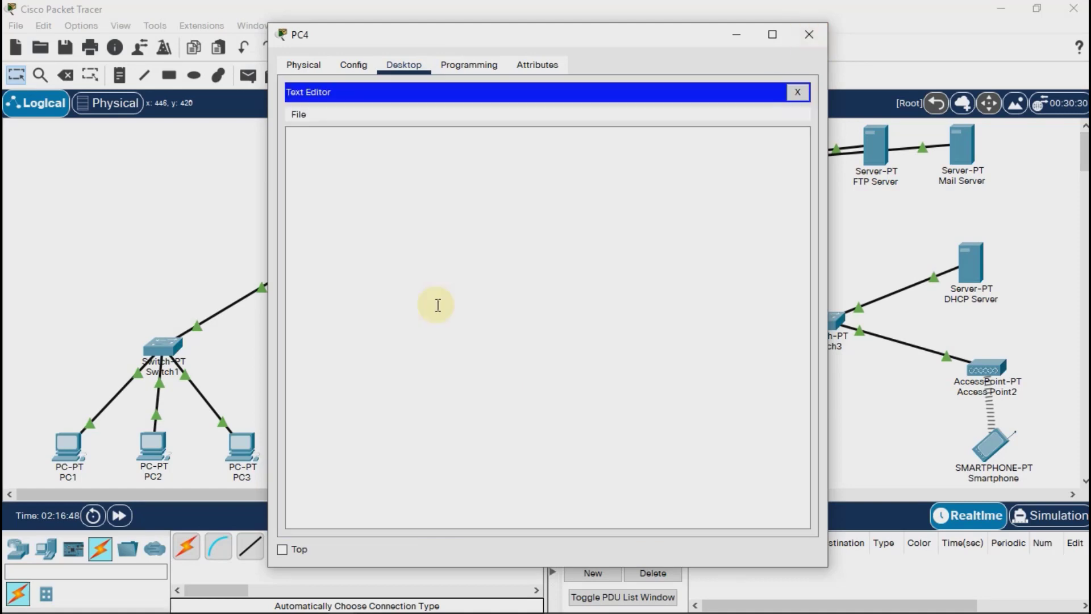
left_click(295, 113)
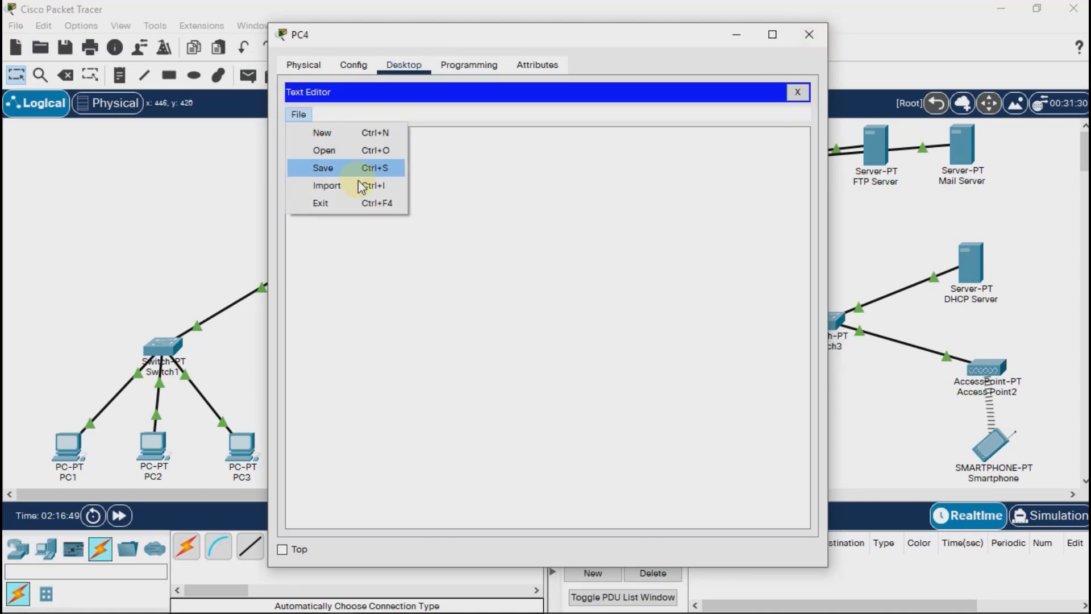
left_click(369, 150)
left_click(437, 262)
left_click(607, 398)
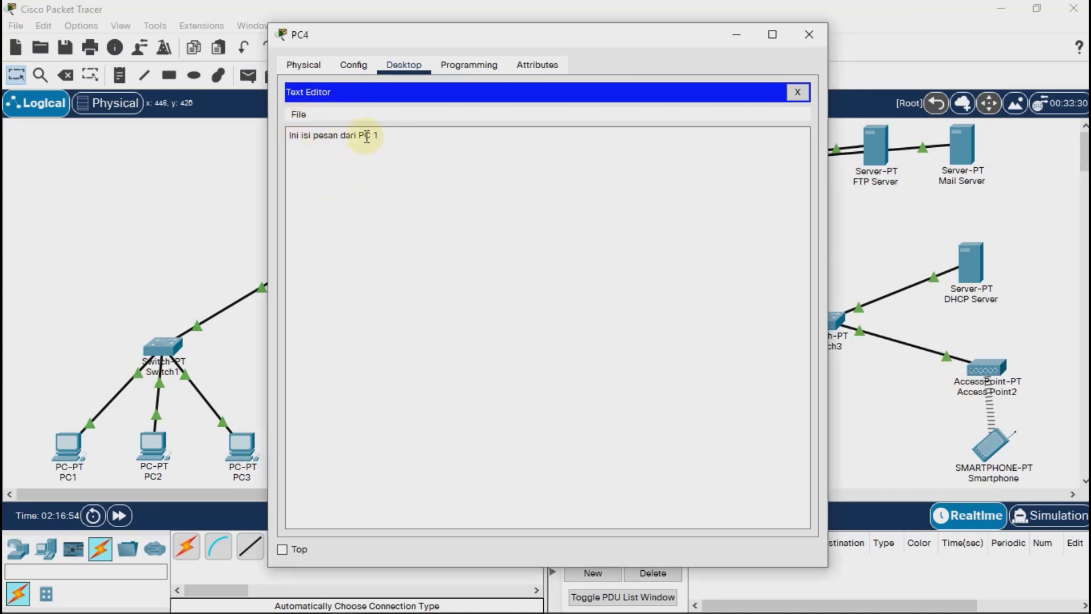
left_click(807, 33)
From the smartphone's command prompt, connect to the FTP server at 43.43.43.2 and log in as coba with the account password.
left_click(991, 446)
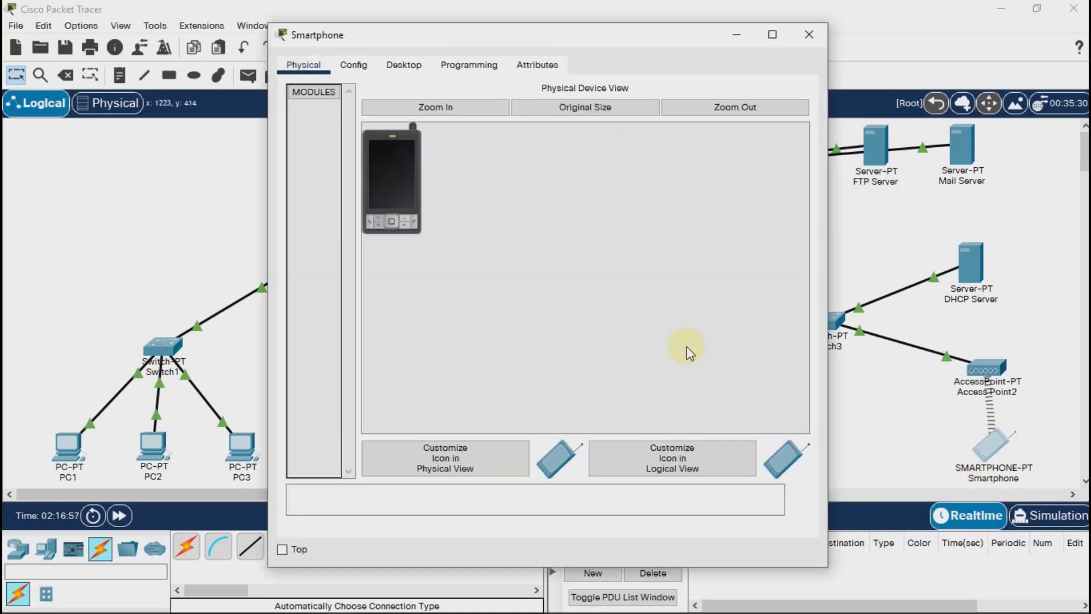
left_click(404, 65)
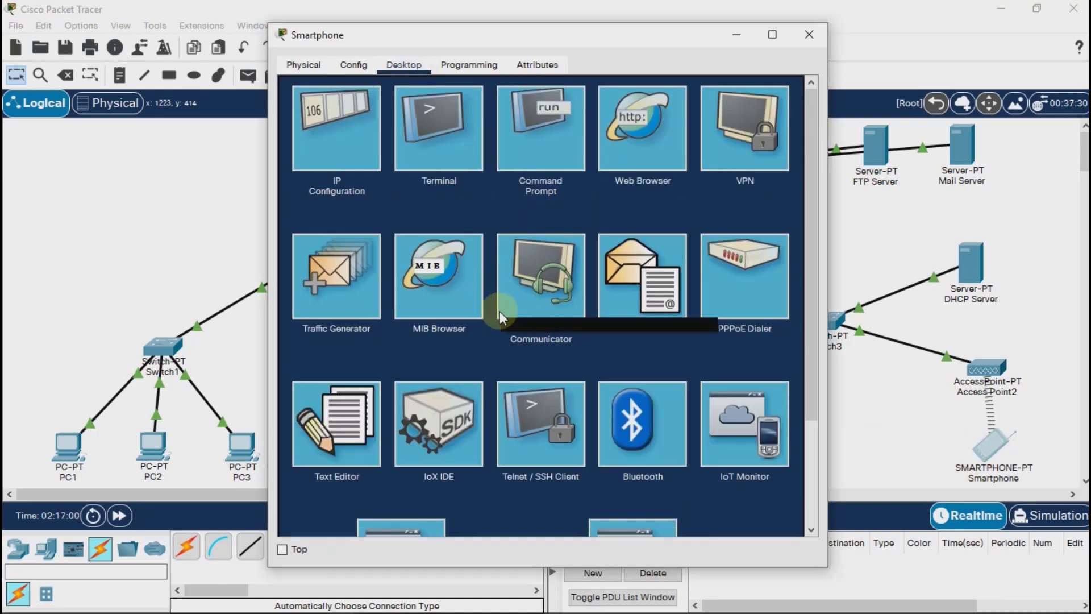
left_click(541, 131)
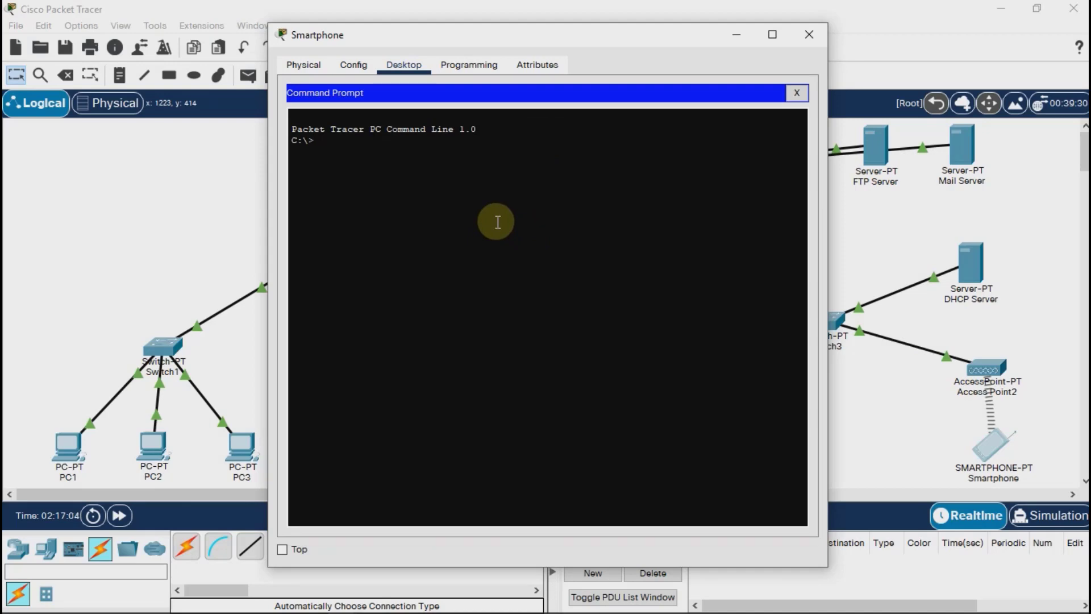
type("ftp 43.43.43.2")
key("Return")
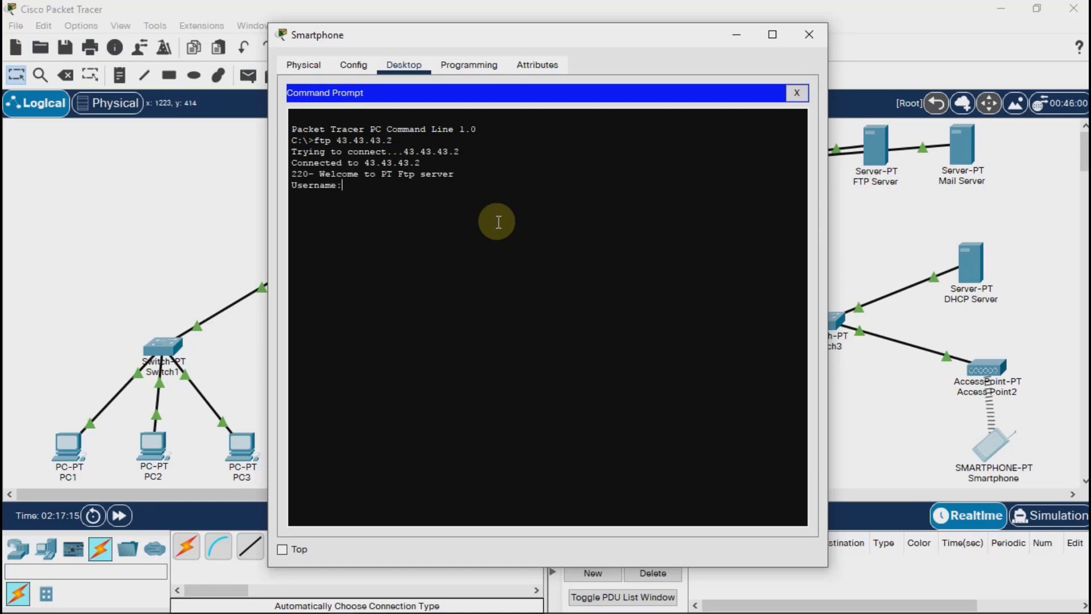
type("coba")
key("Return")
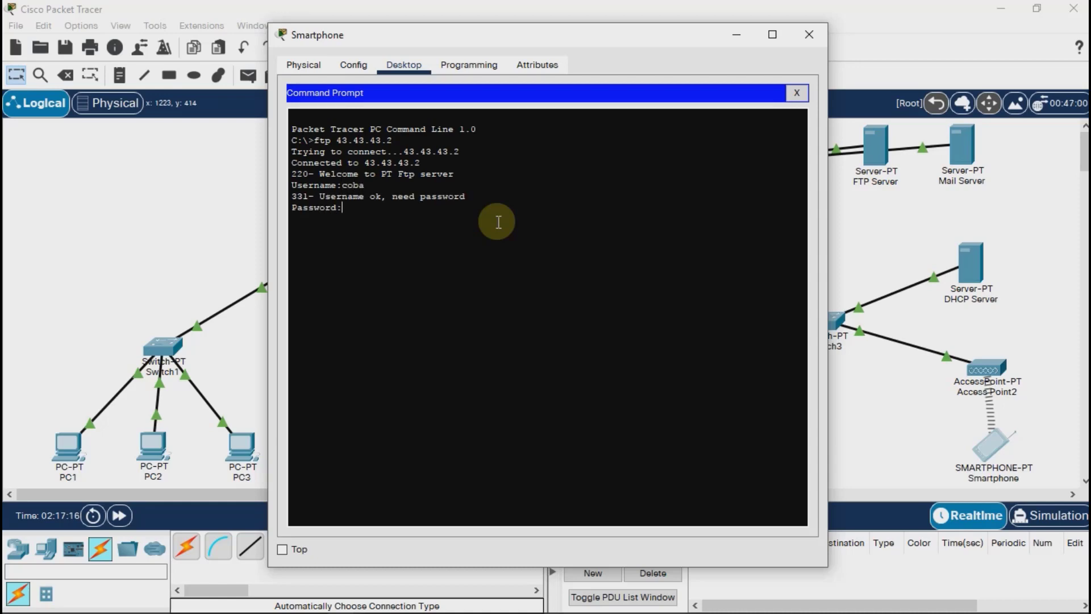
key("Return")
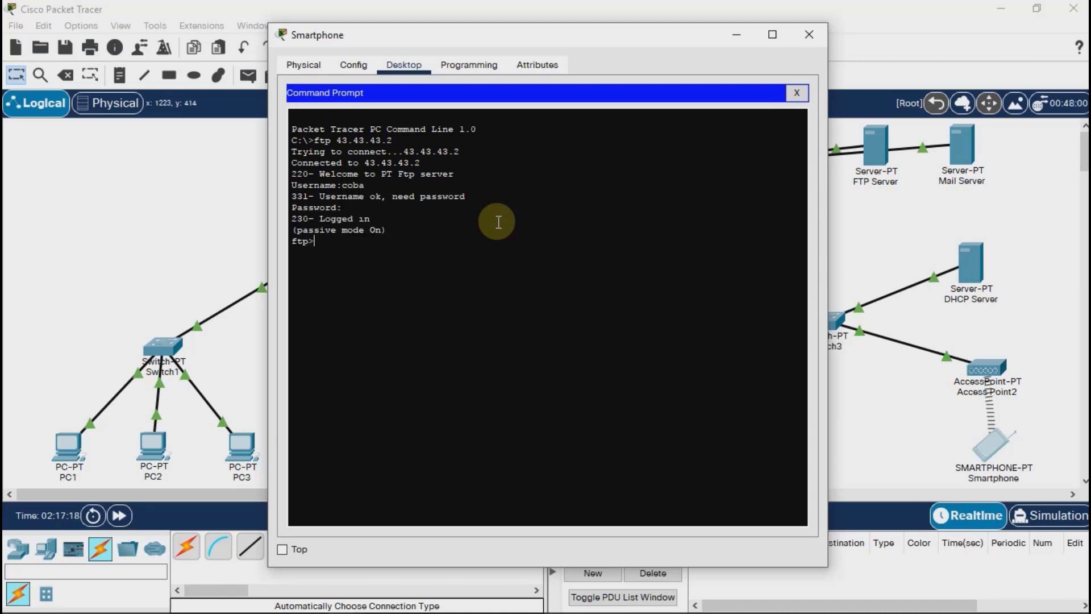
Download pesan-pc1.txt from the FTP server to the smartphone with get, check the transfer message and close the command prompt.
type("get pesan-pc1.txt")
key("Return")
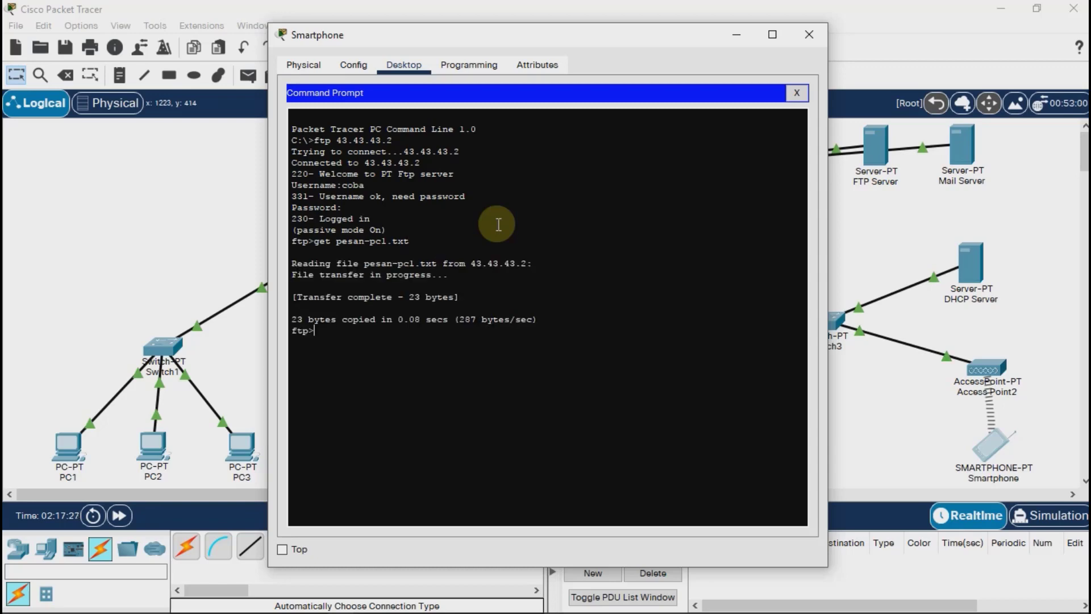
left_click_drag(459, 296, 296, 297)
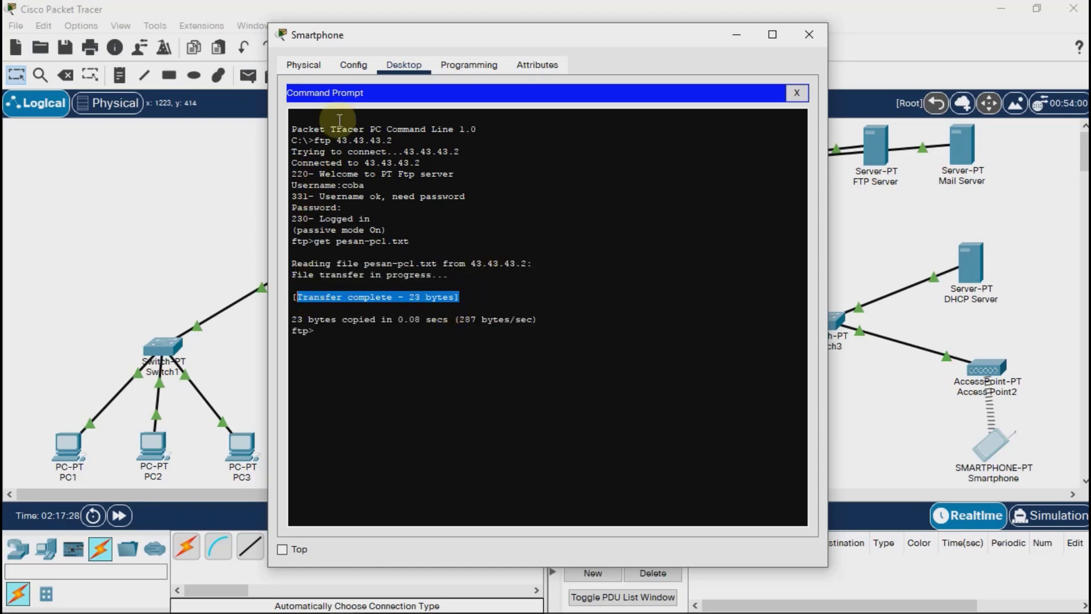
left_click(797, 92)
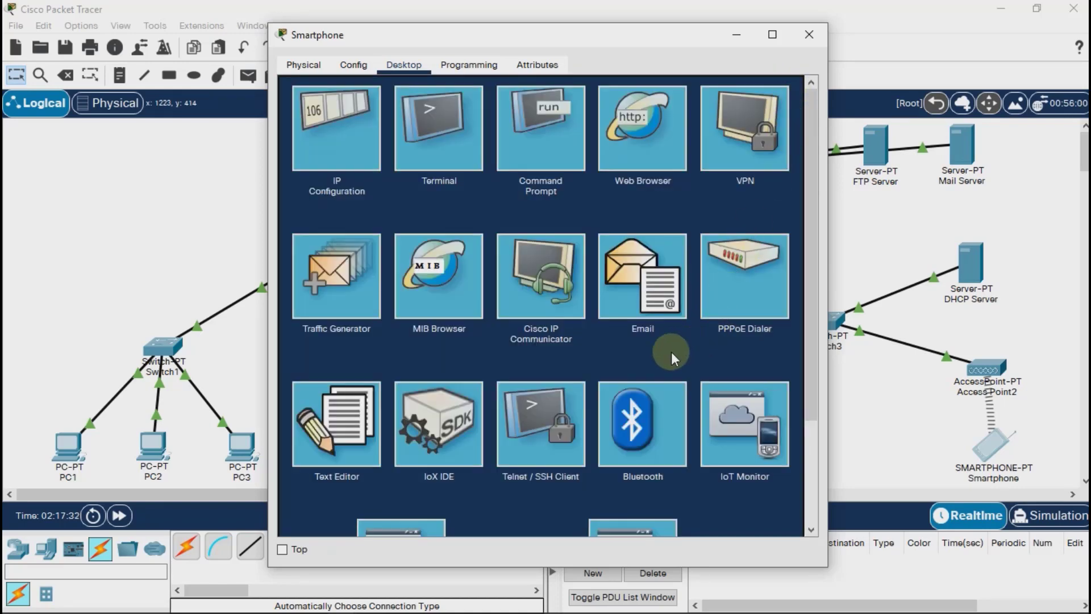
Open pesan-pc1.txt in the smartphone's text editor, check its message and close the smartphone's window.
left_click(375, 414)
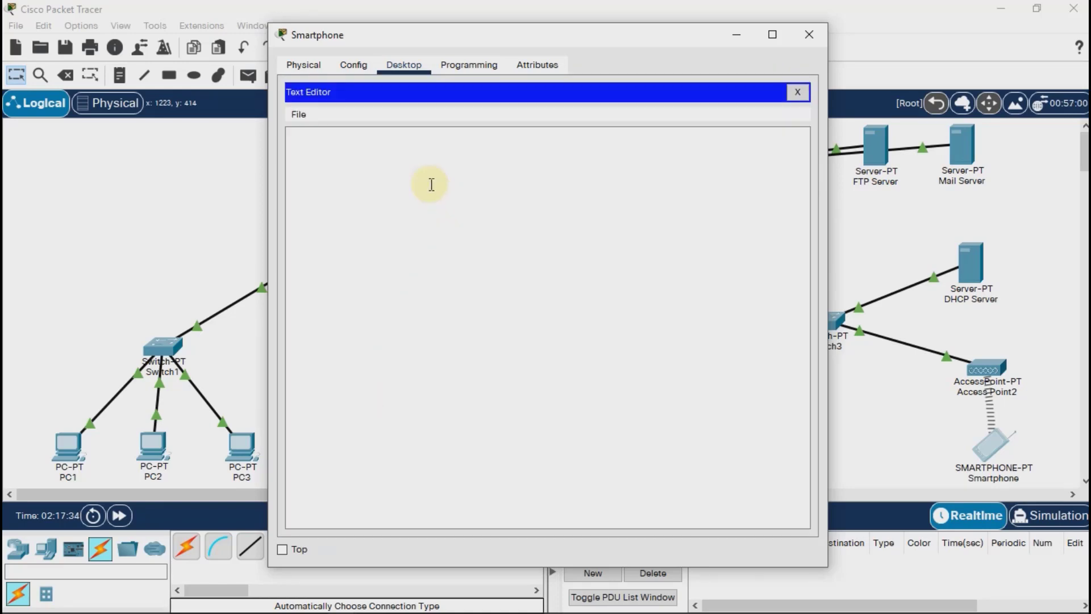
left_click(296, 116)
left_click(336, 151)
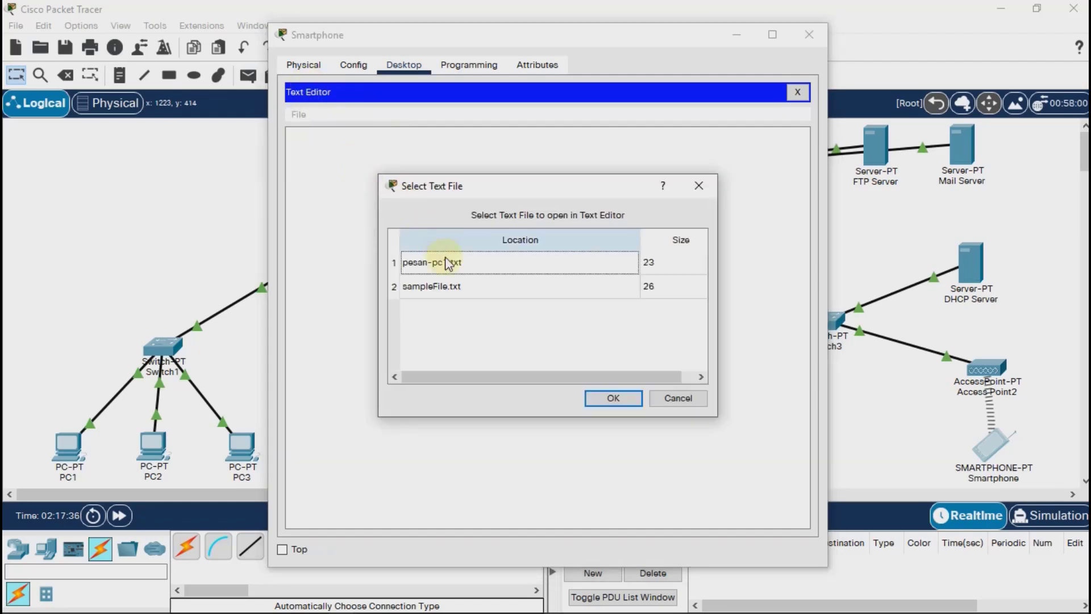
left_click(446, 262)
left_click(612, 398)
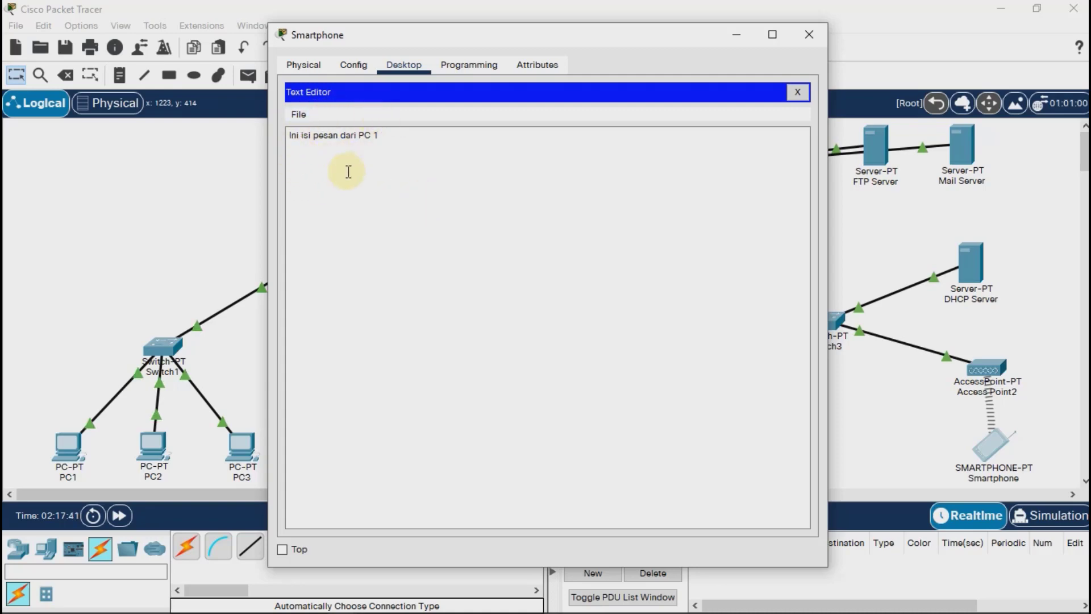
left_click(809, 34)
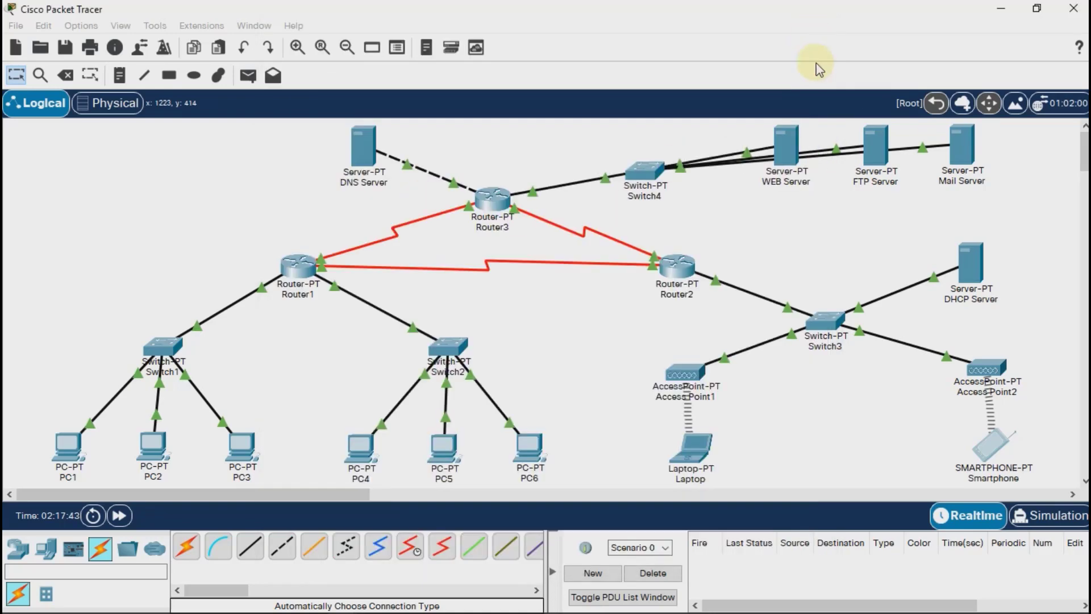